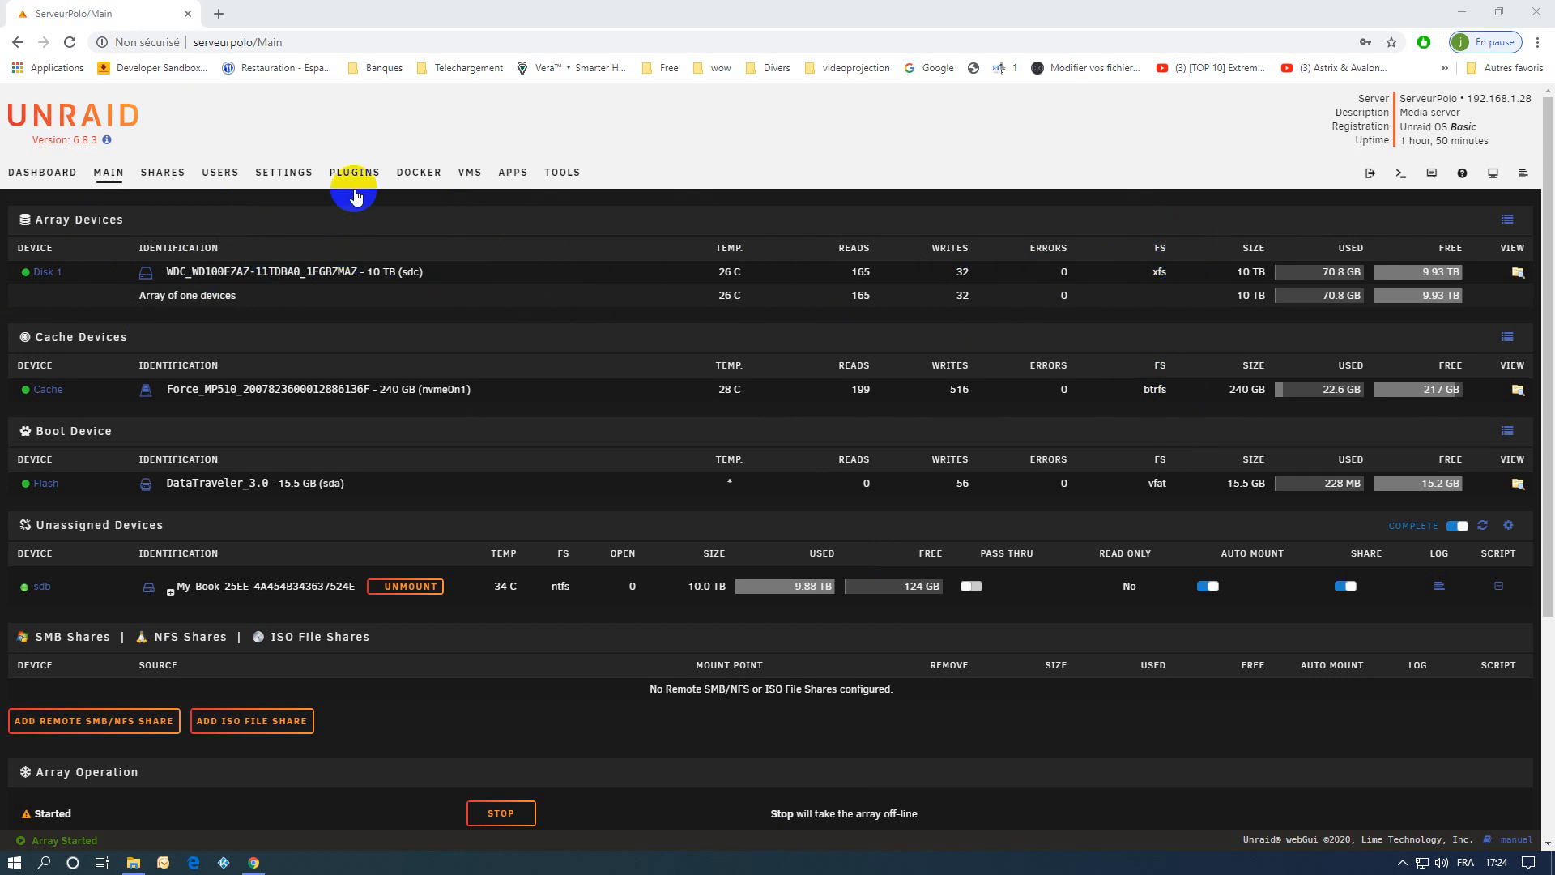
Set the default file system in the disk settings to btrfs, apply the change and close the page.
left_click(274, 173)
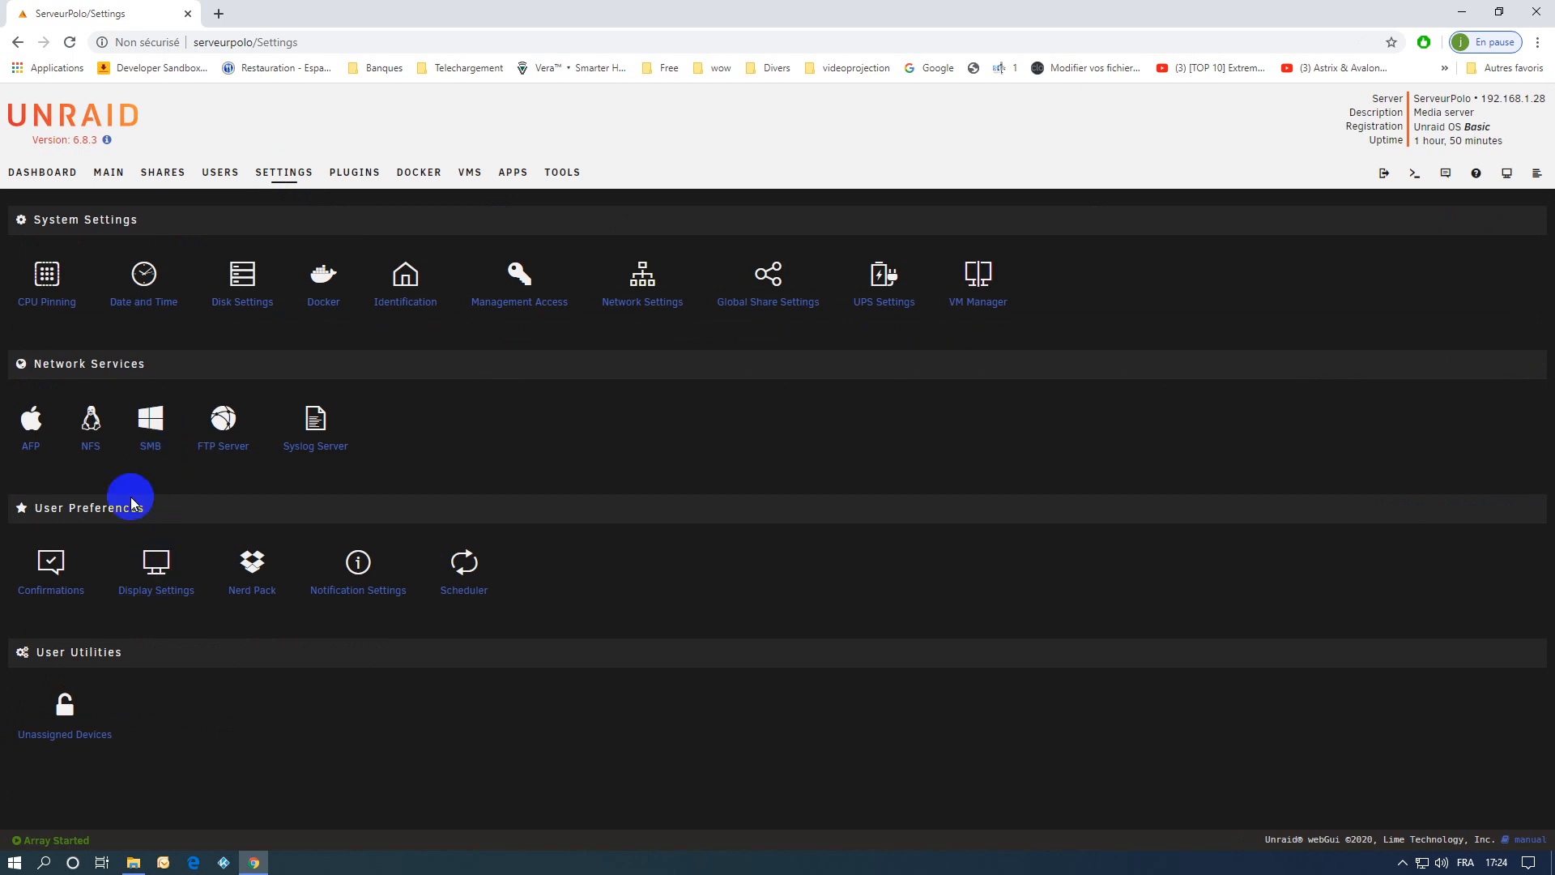
left_click(242, 276)
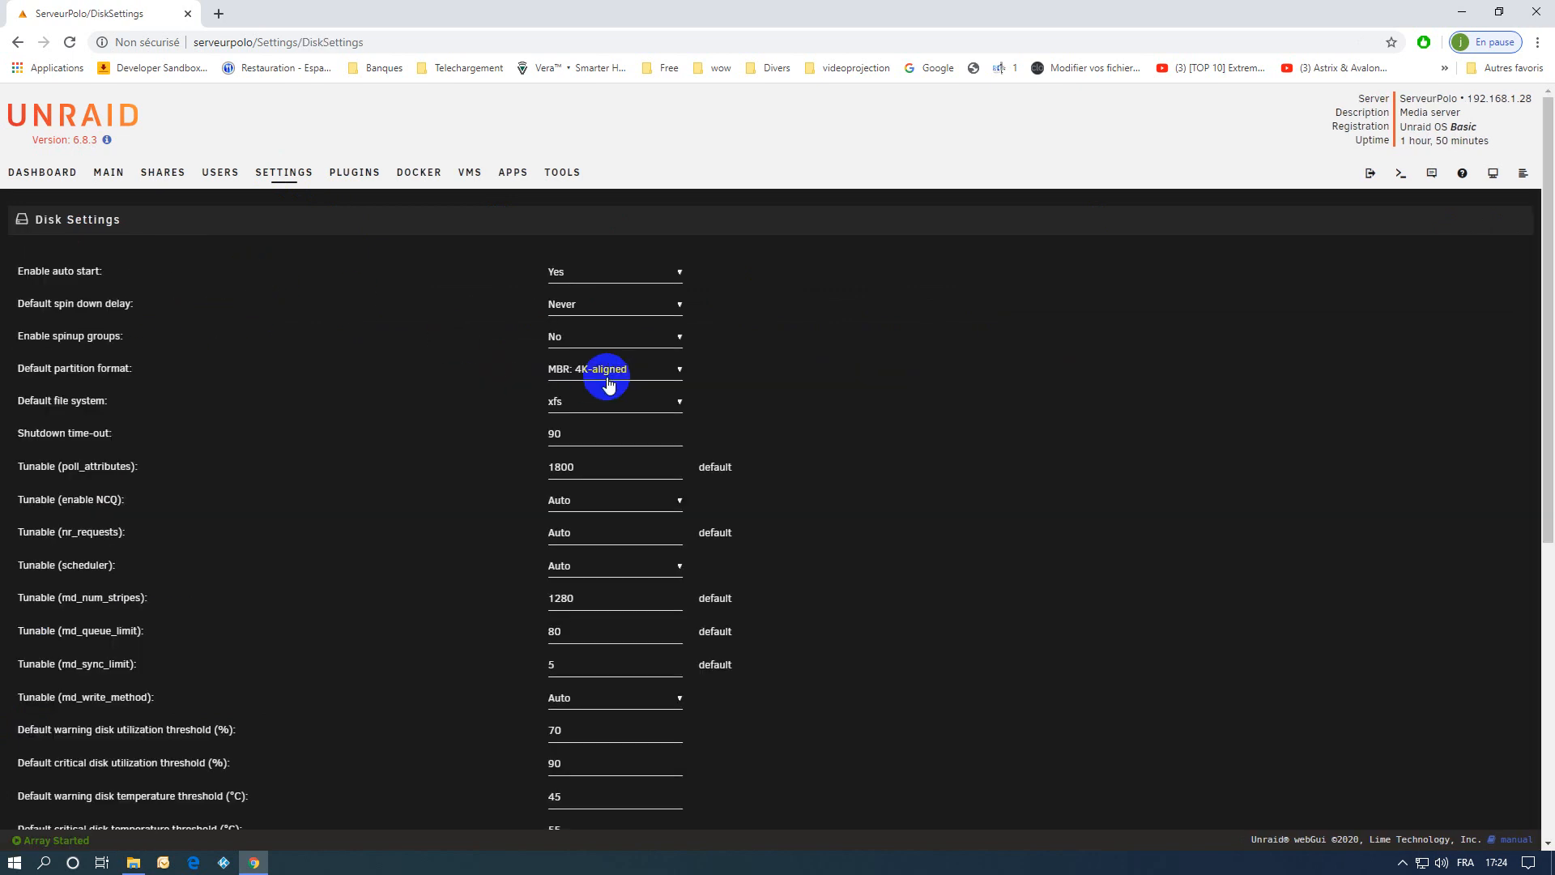
left_click(567, 400)
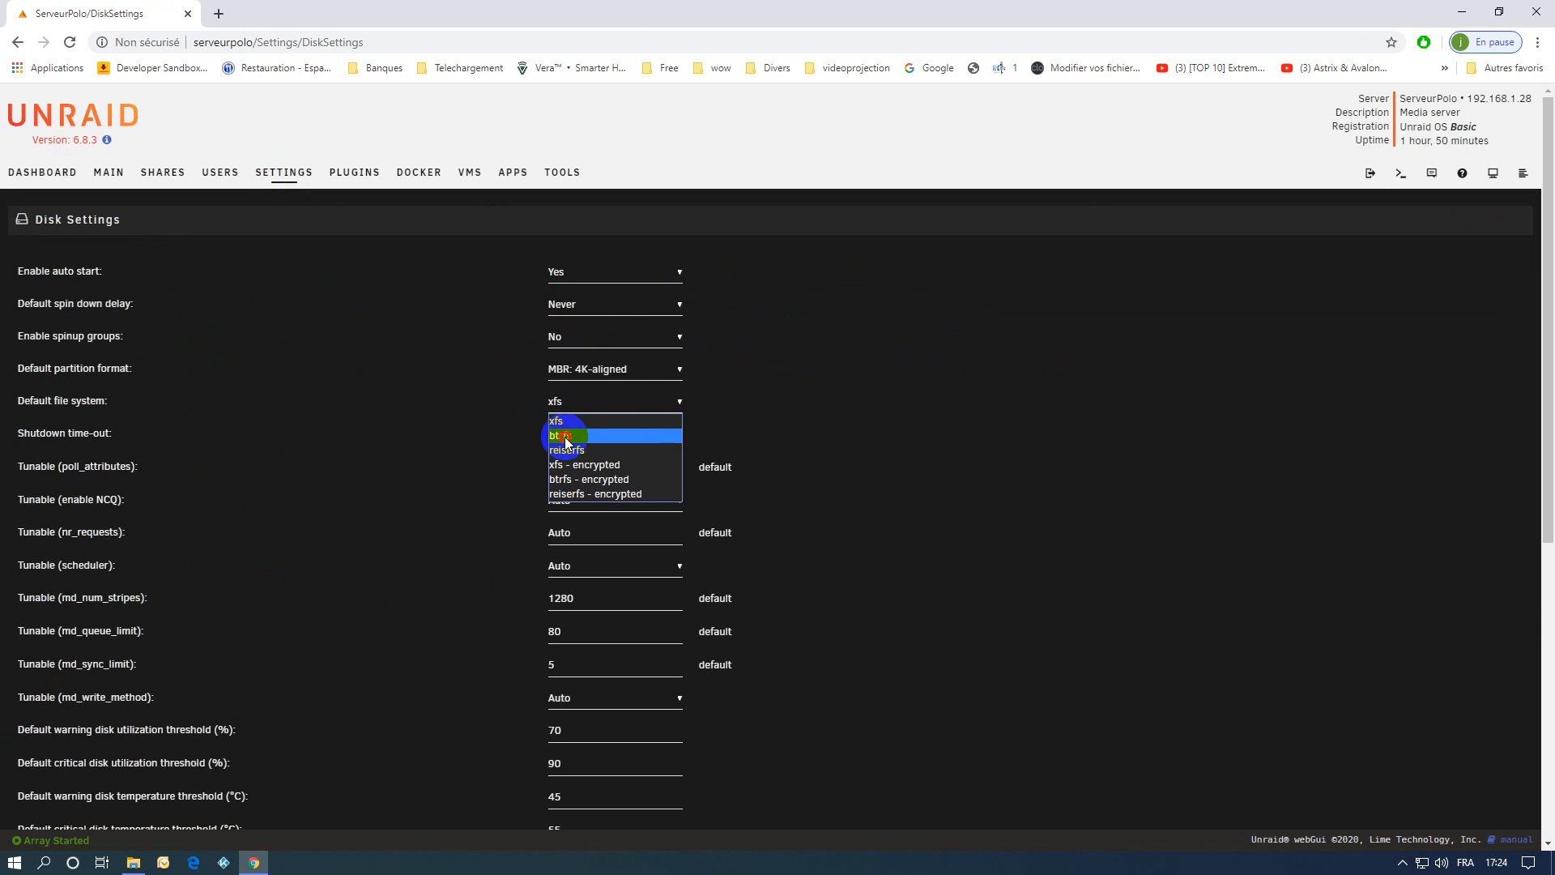
left_click(565, 436)
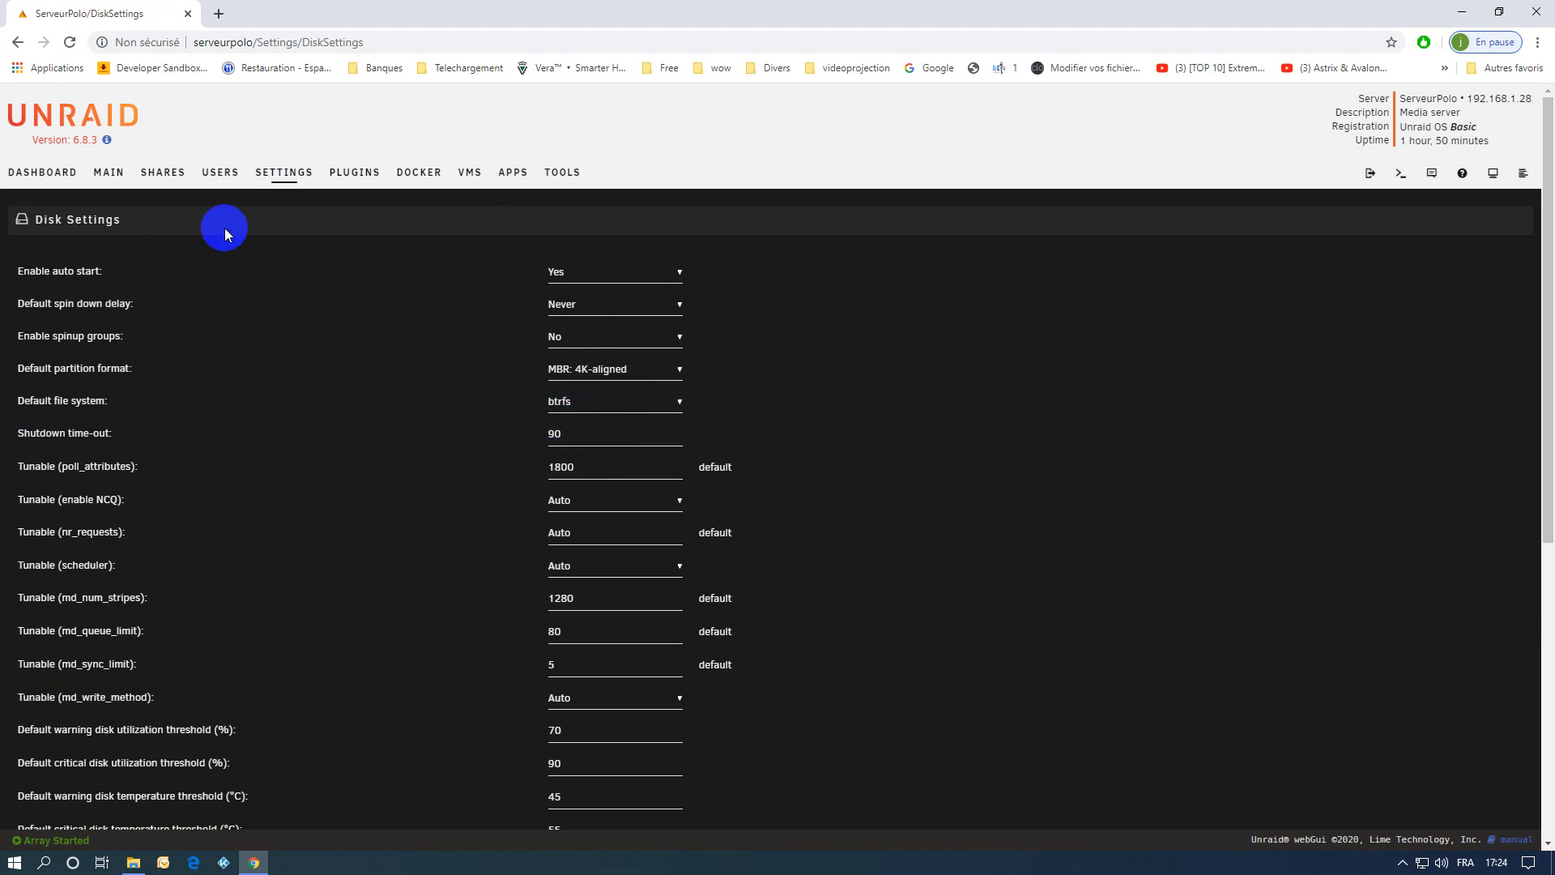
scroll(794, 565, "down", 5)
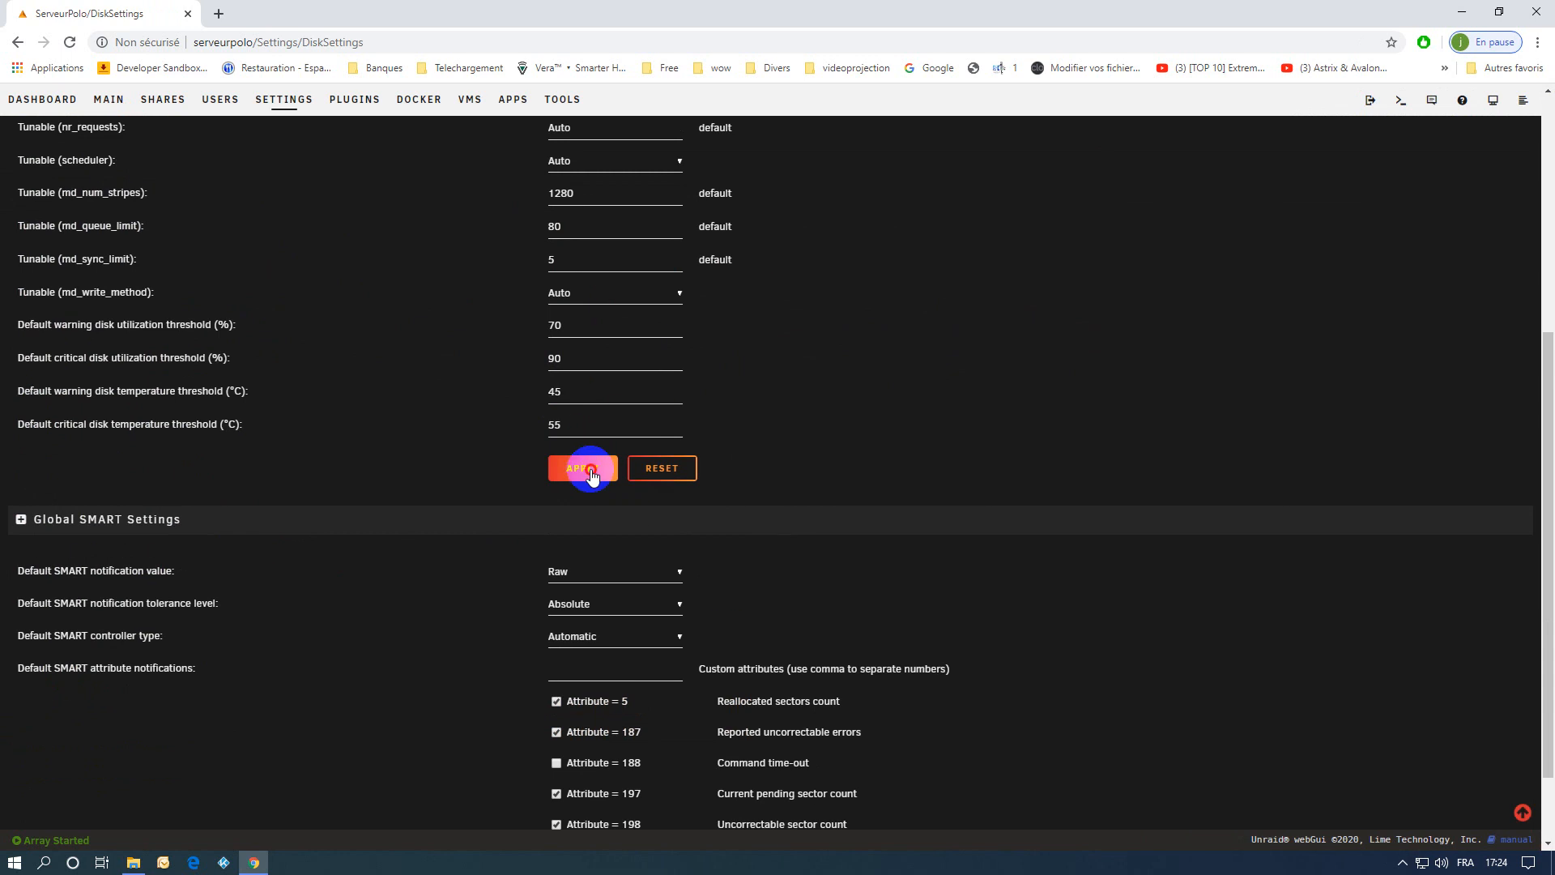
left_click(591, 470)
scroll(421, 289, "down", 5)
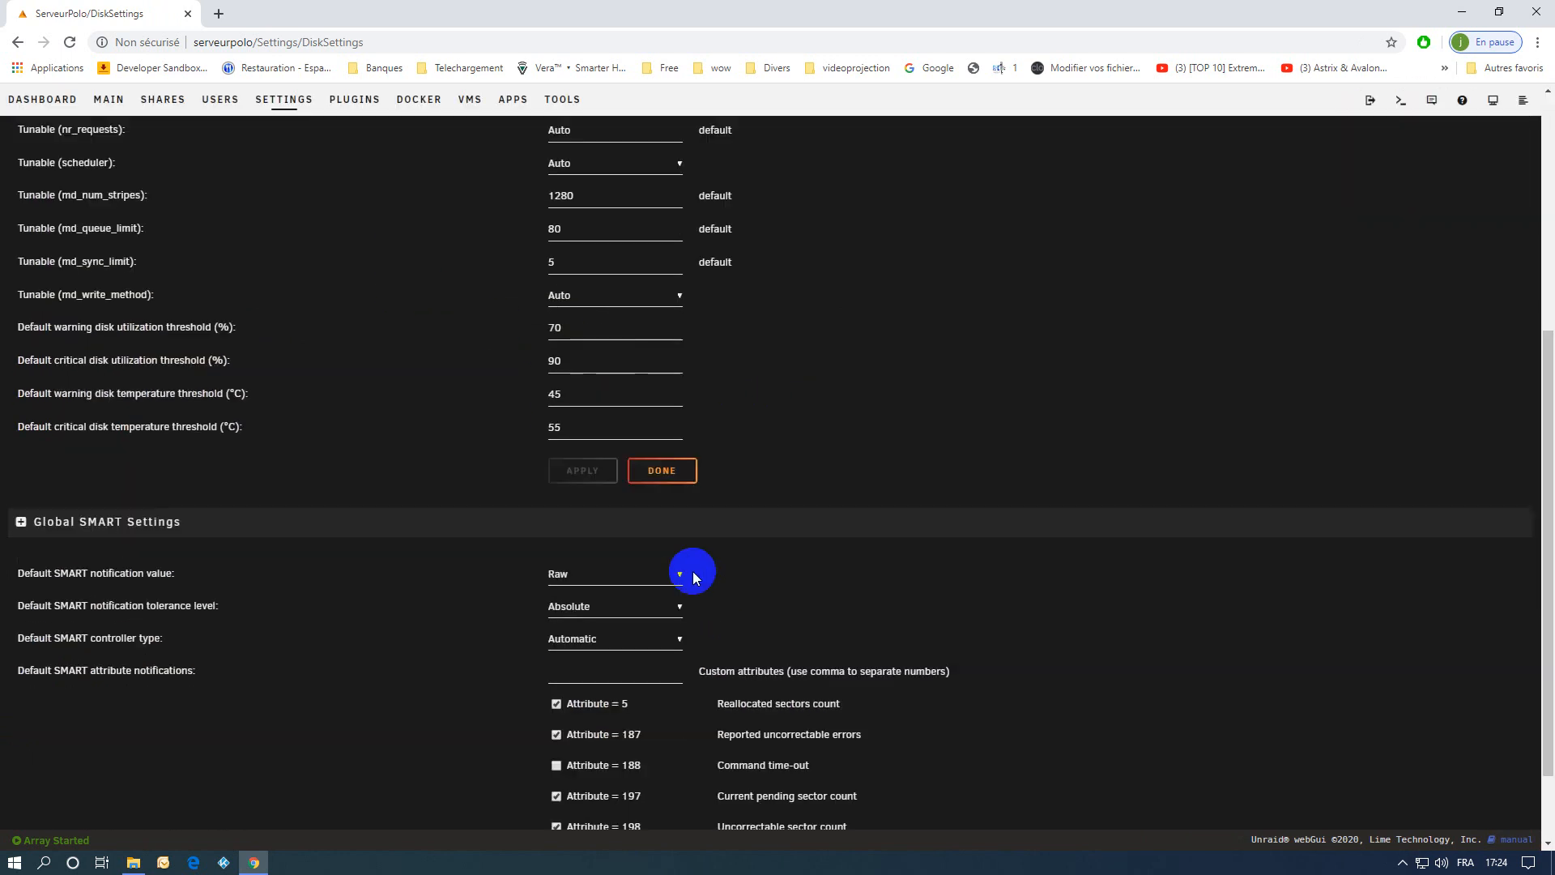
left_click(662, 476)
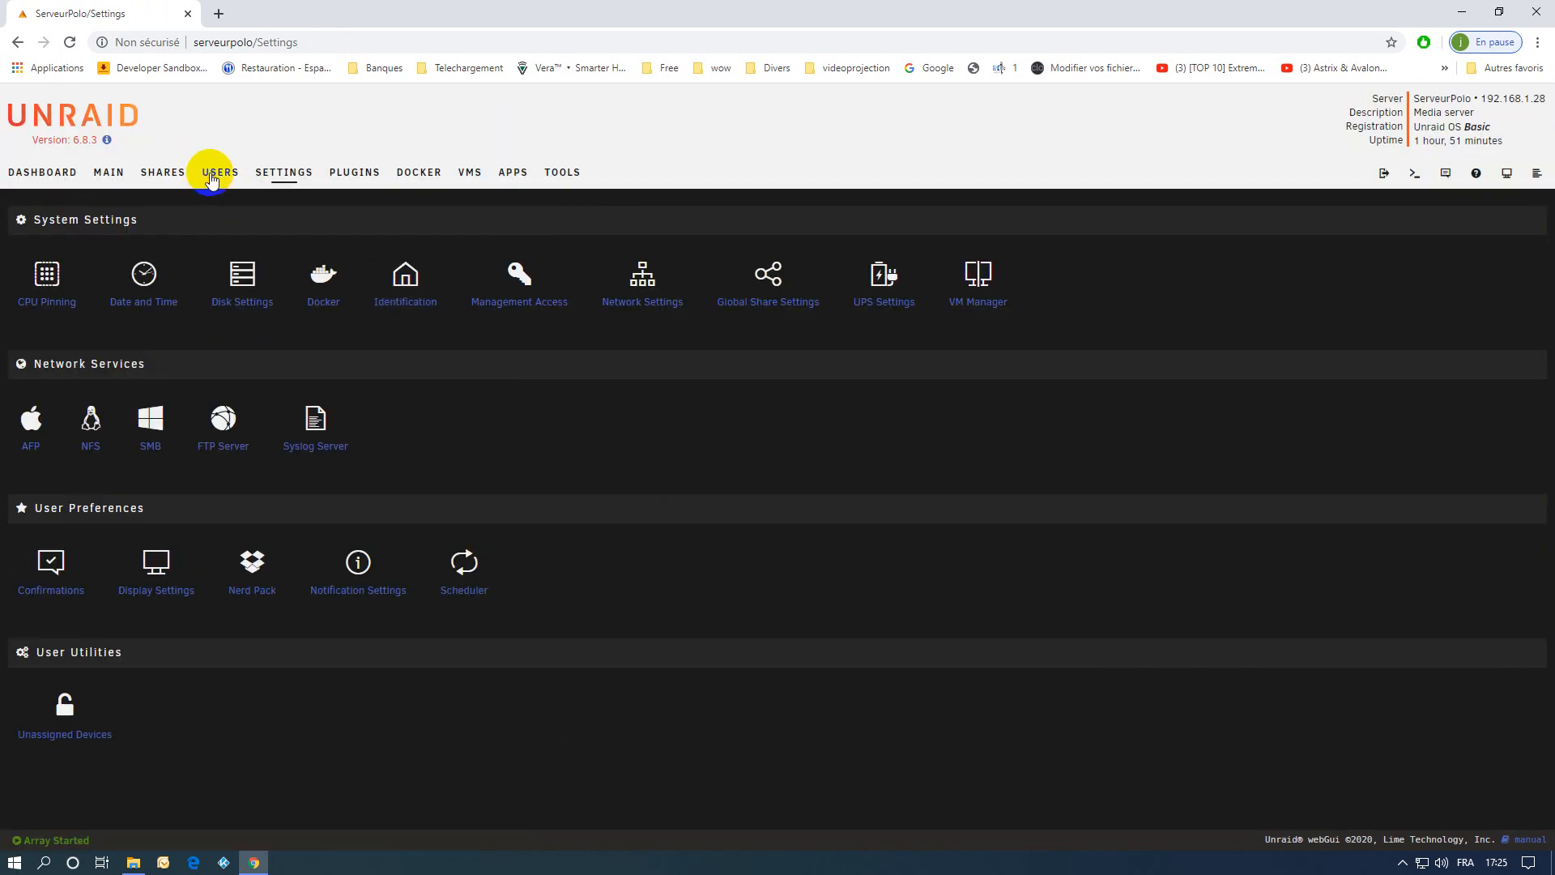
Compute the sizes of all disk shares, and set the isos share's cache use to Prefer and apply it.
left_click(160, 173)
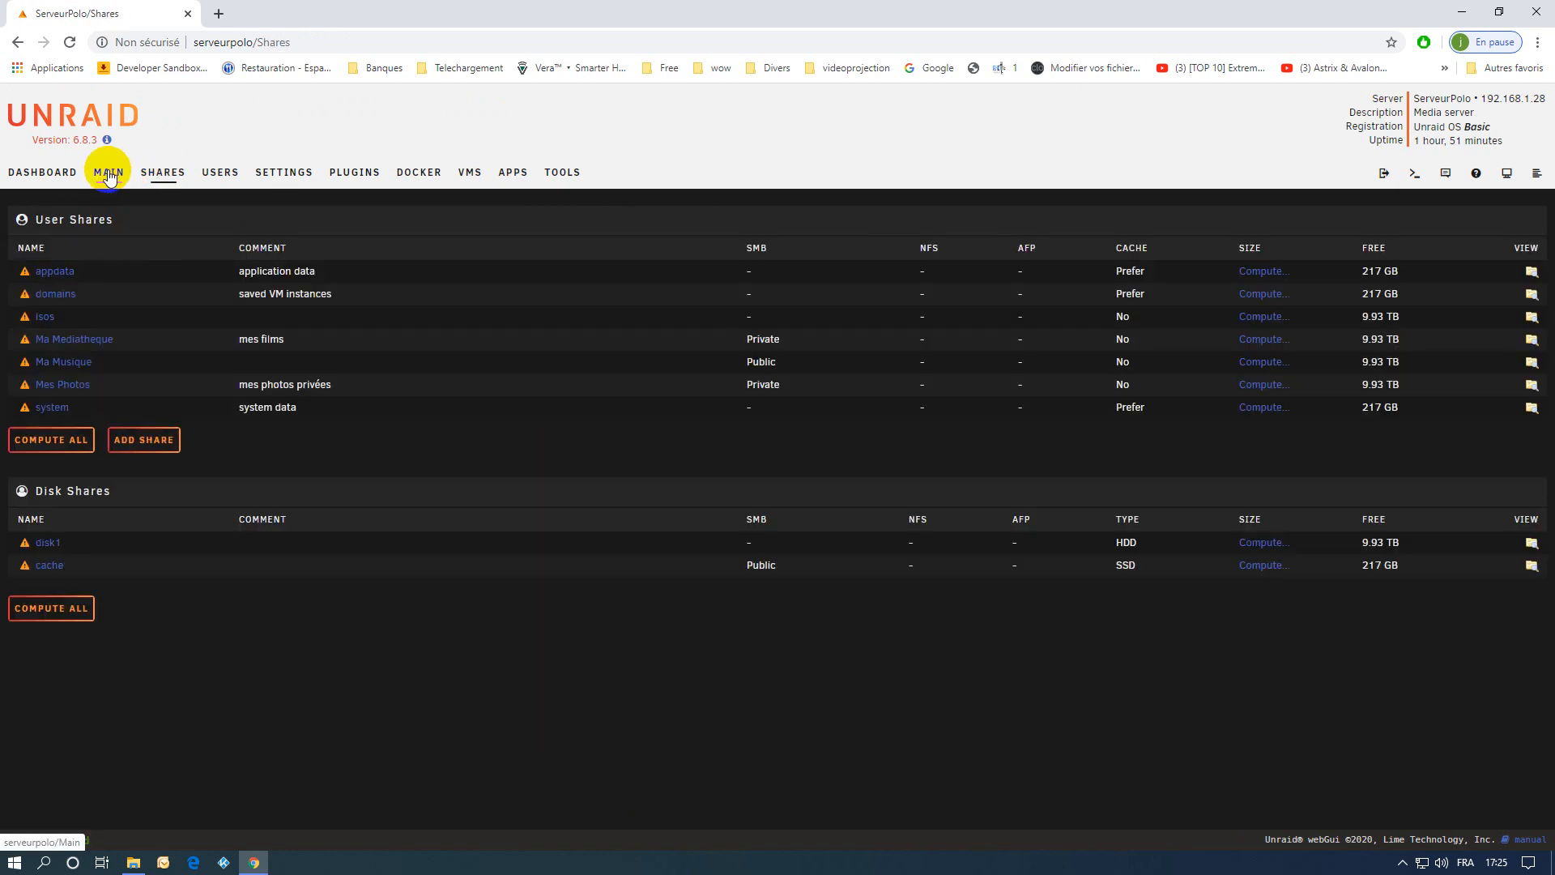
left_click(65, 605)
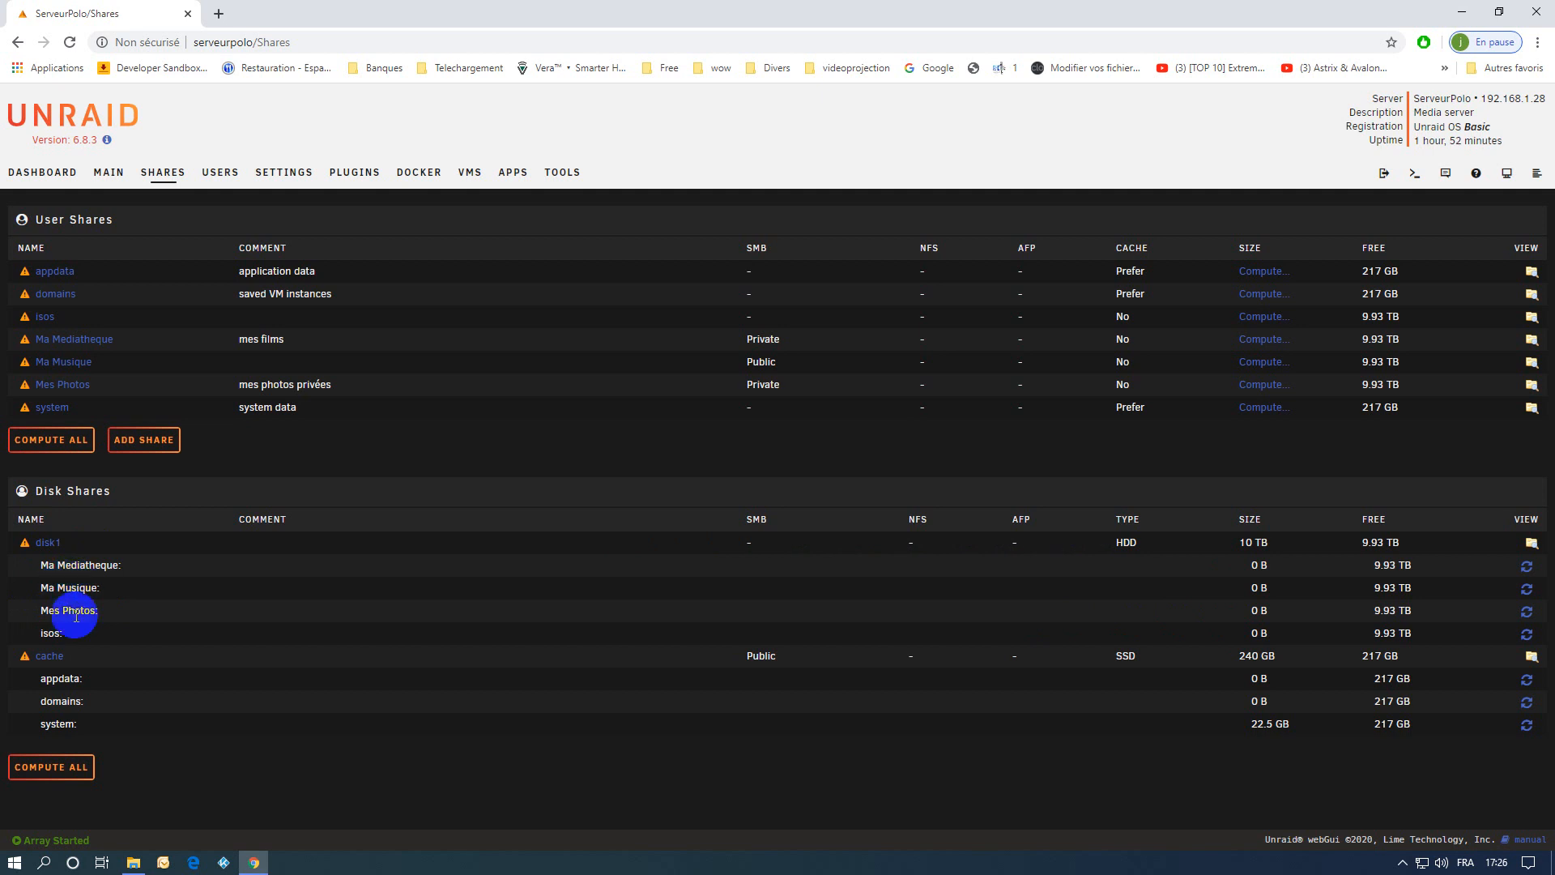
left_click(46, 319)
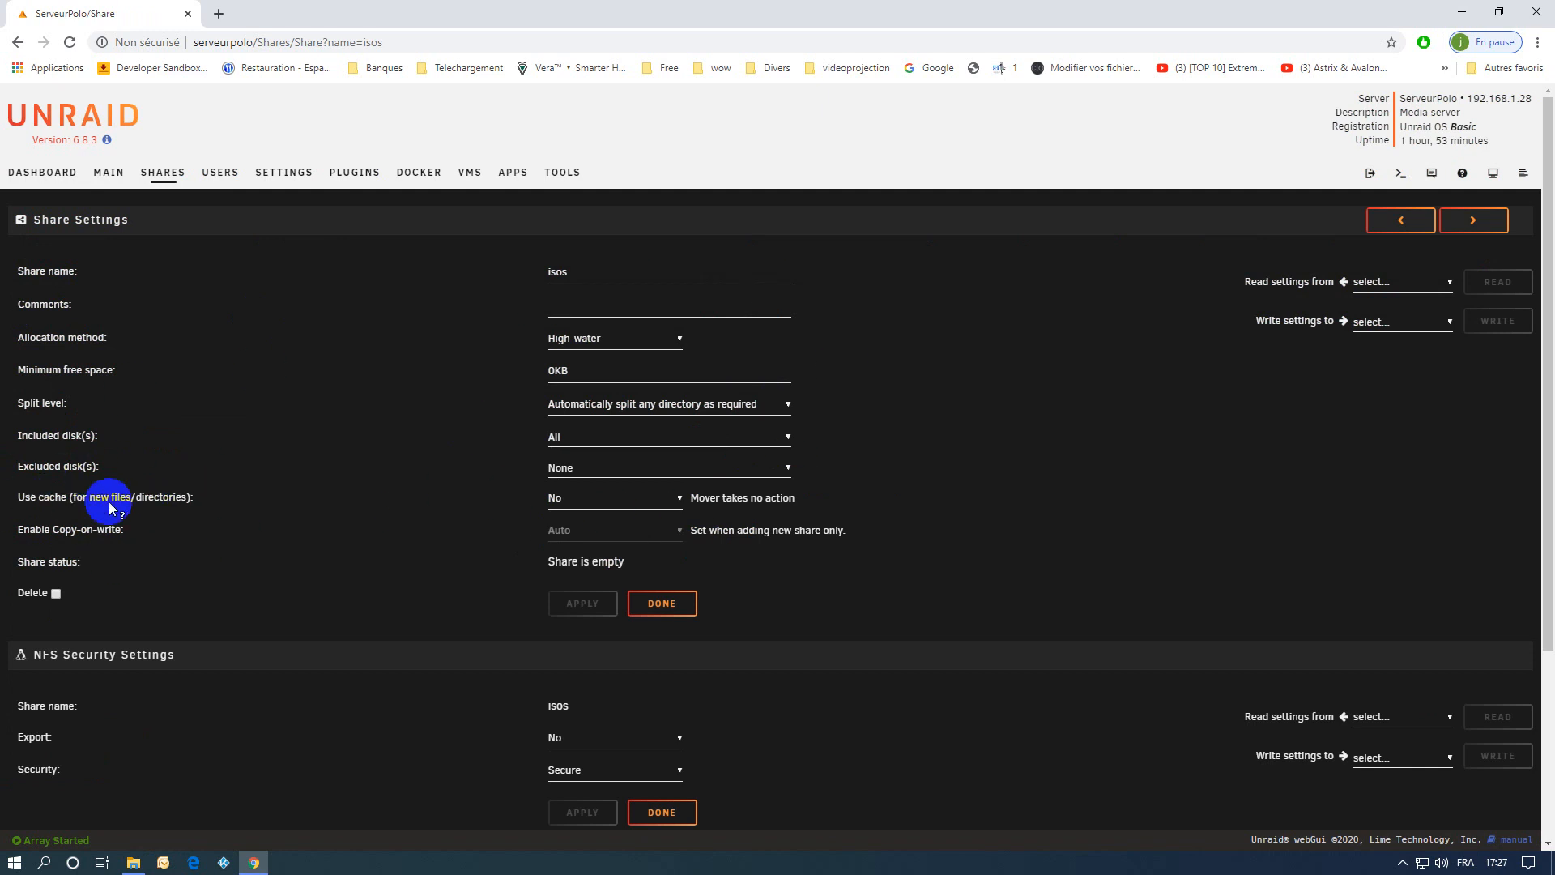
left_click(586, 503)
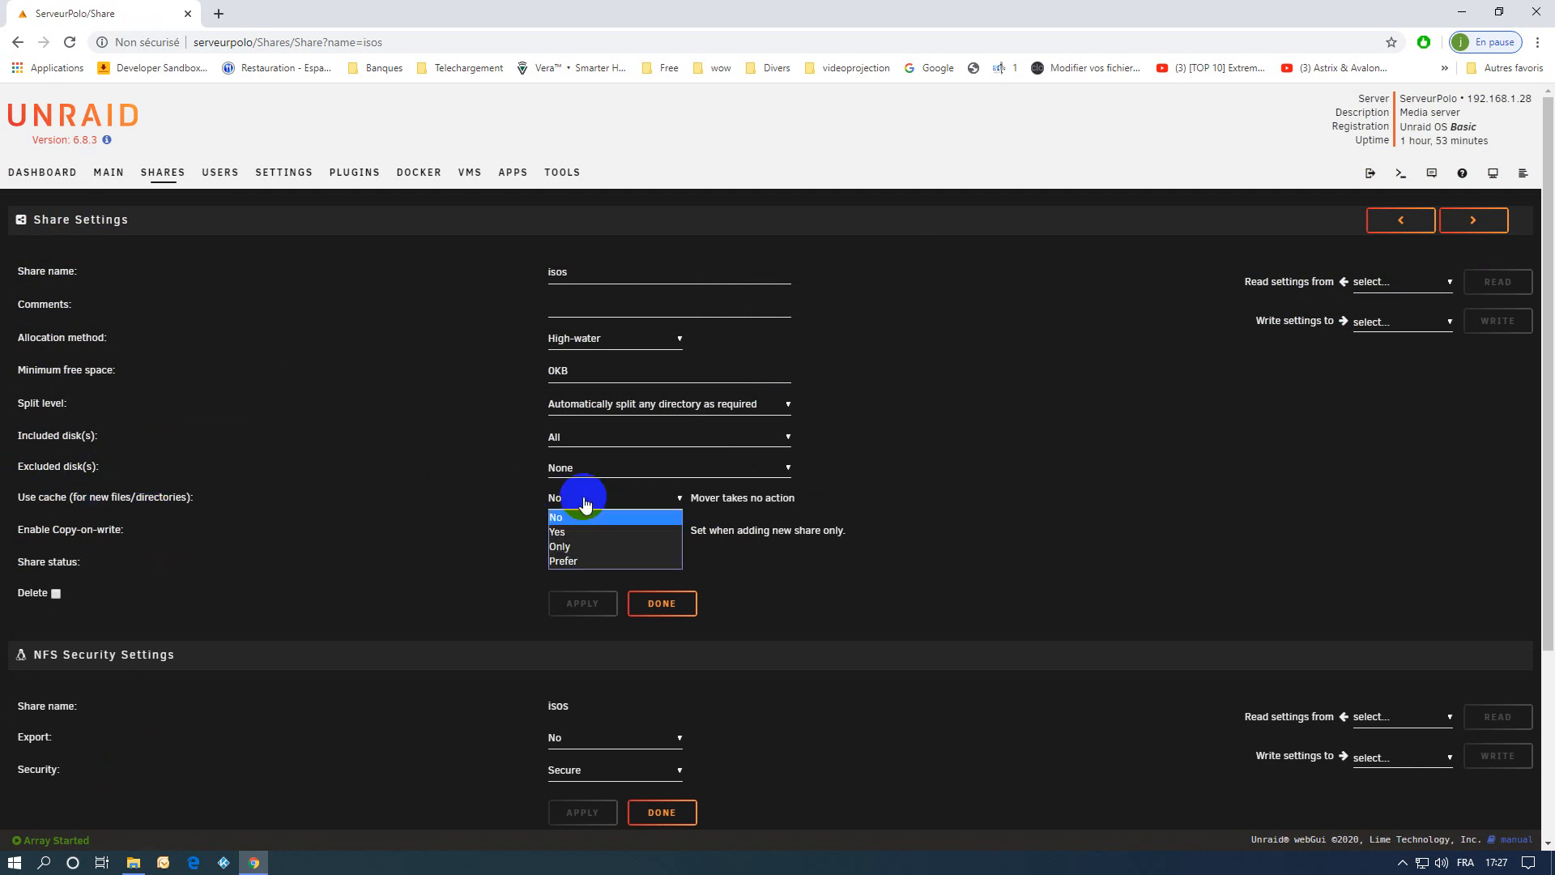
left_click(566, 571)
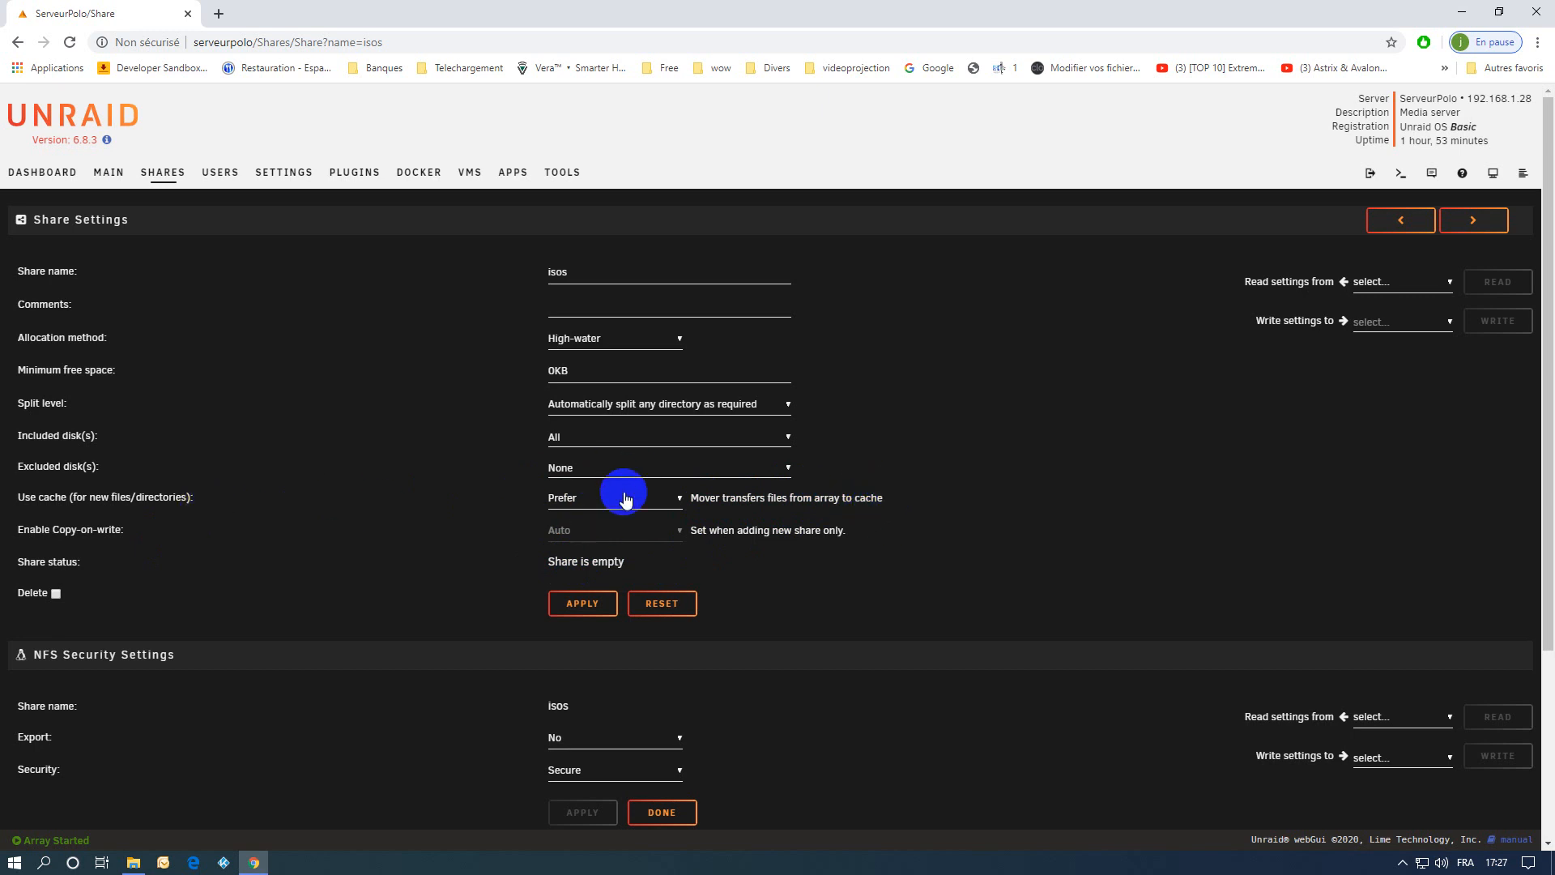
left_click(589, 607)
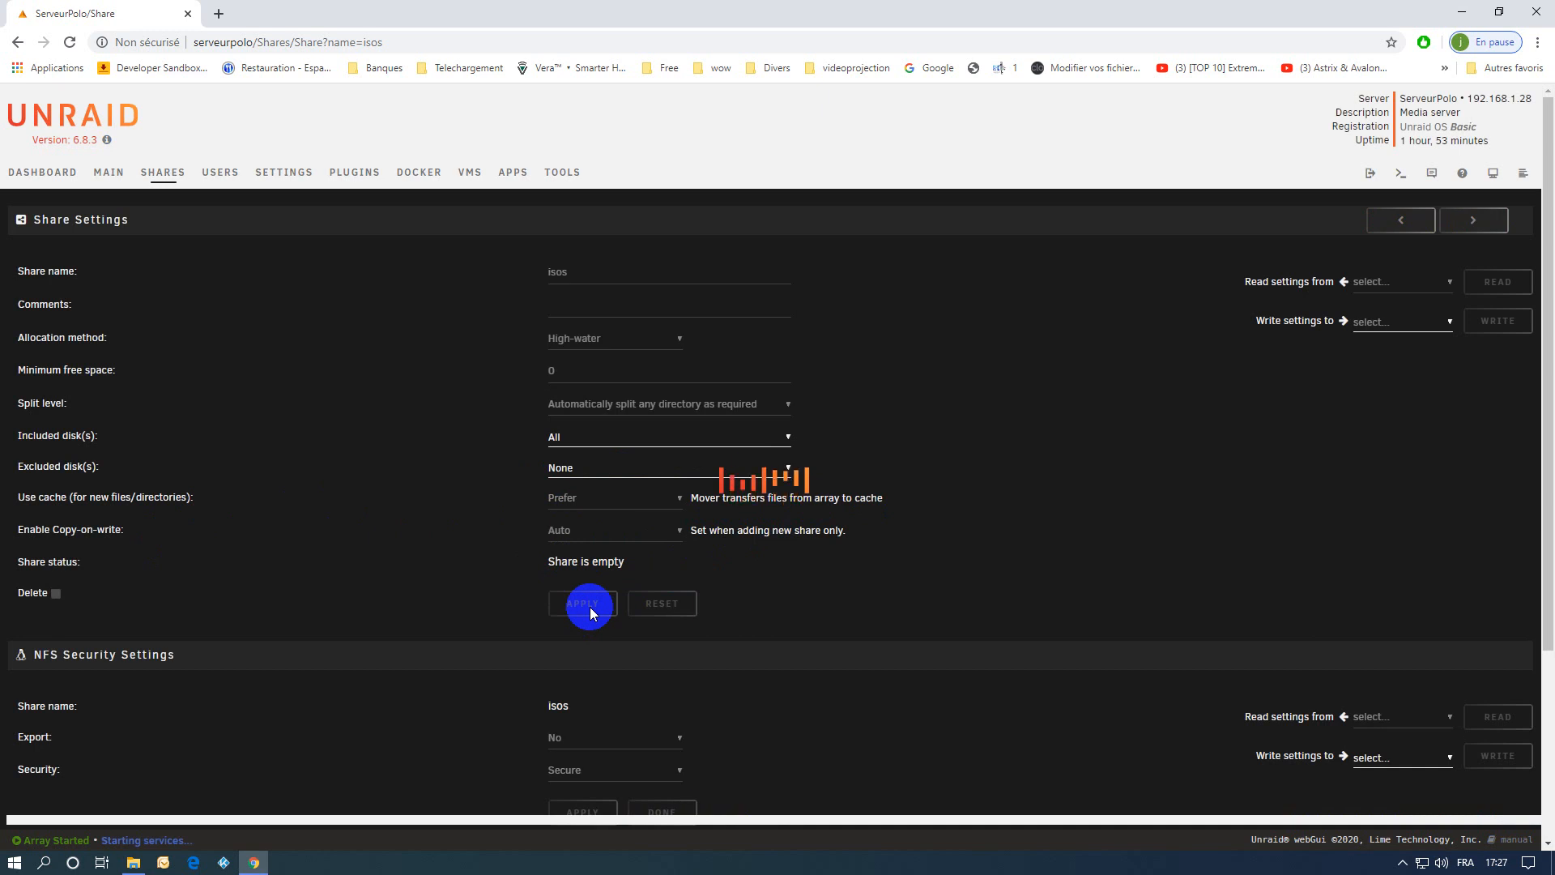
Invoke the mover immediately from the array operations and recompute the sizes of all disk shares.
left_click(111, 174)
scroll(639, 518, "down", 4)
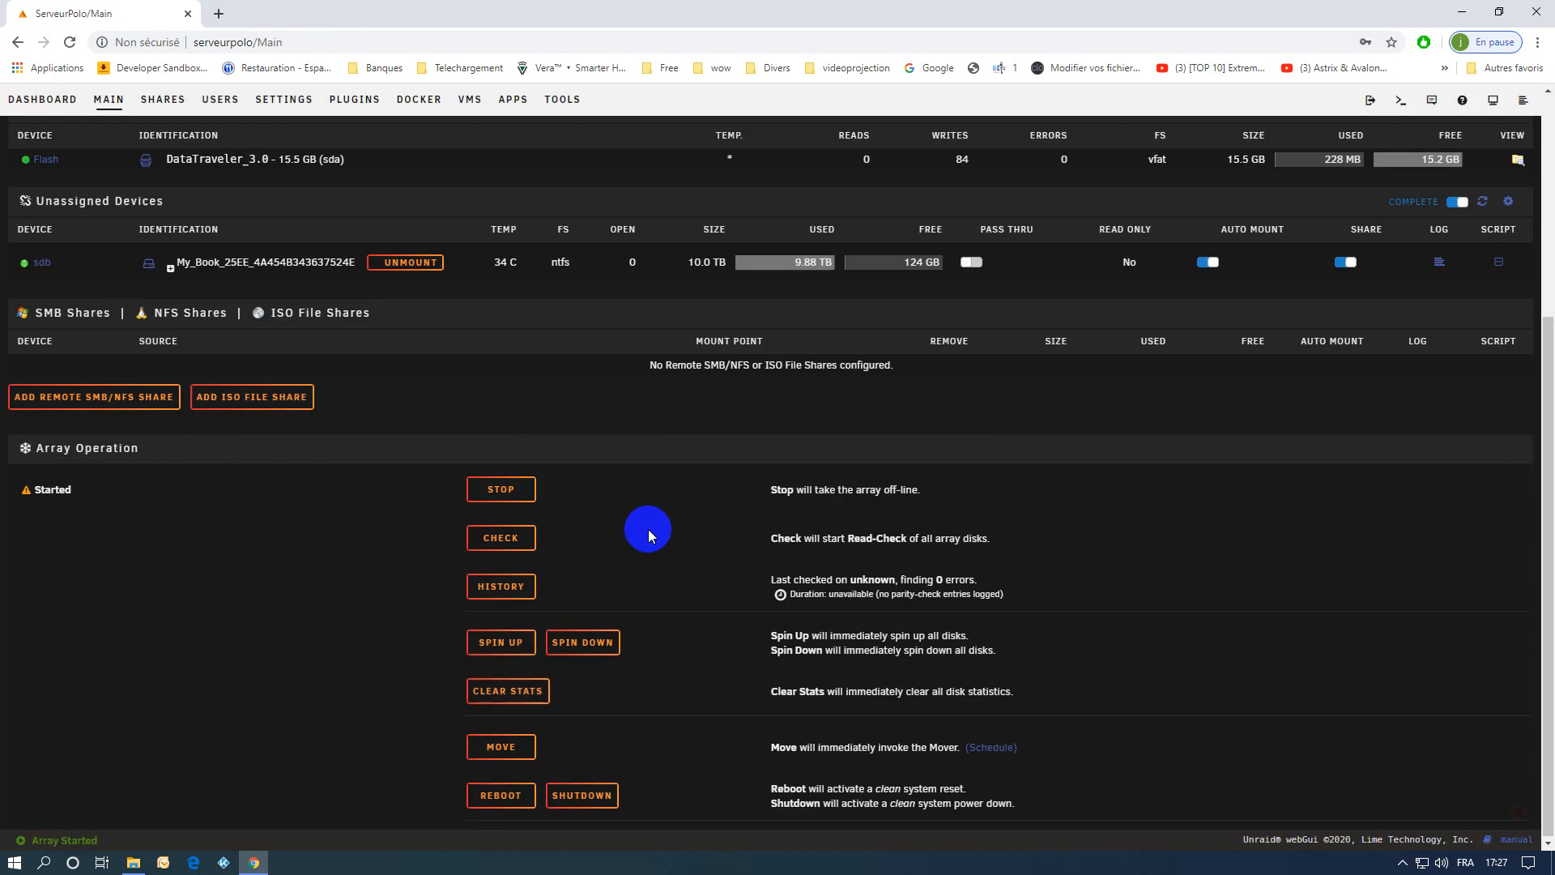
left_click(501, 746)
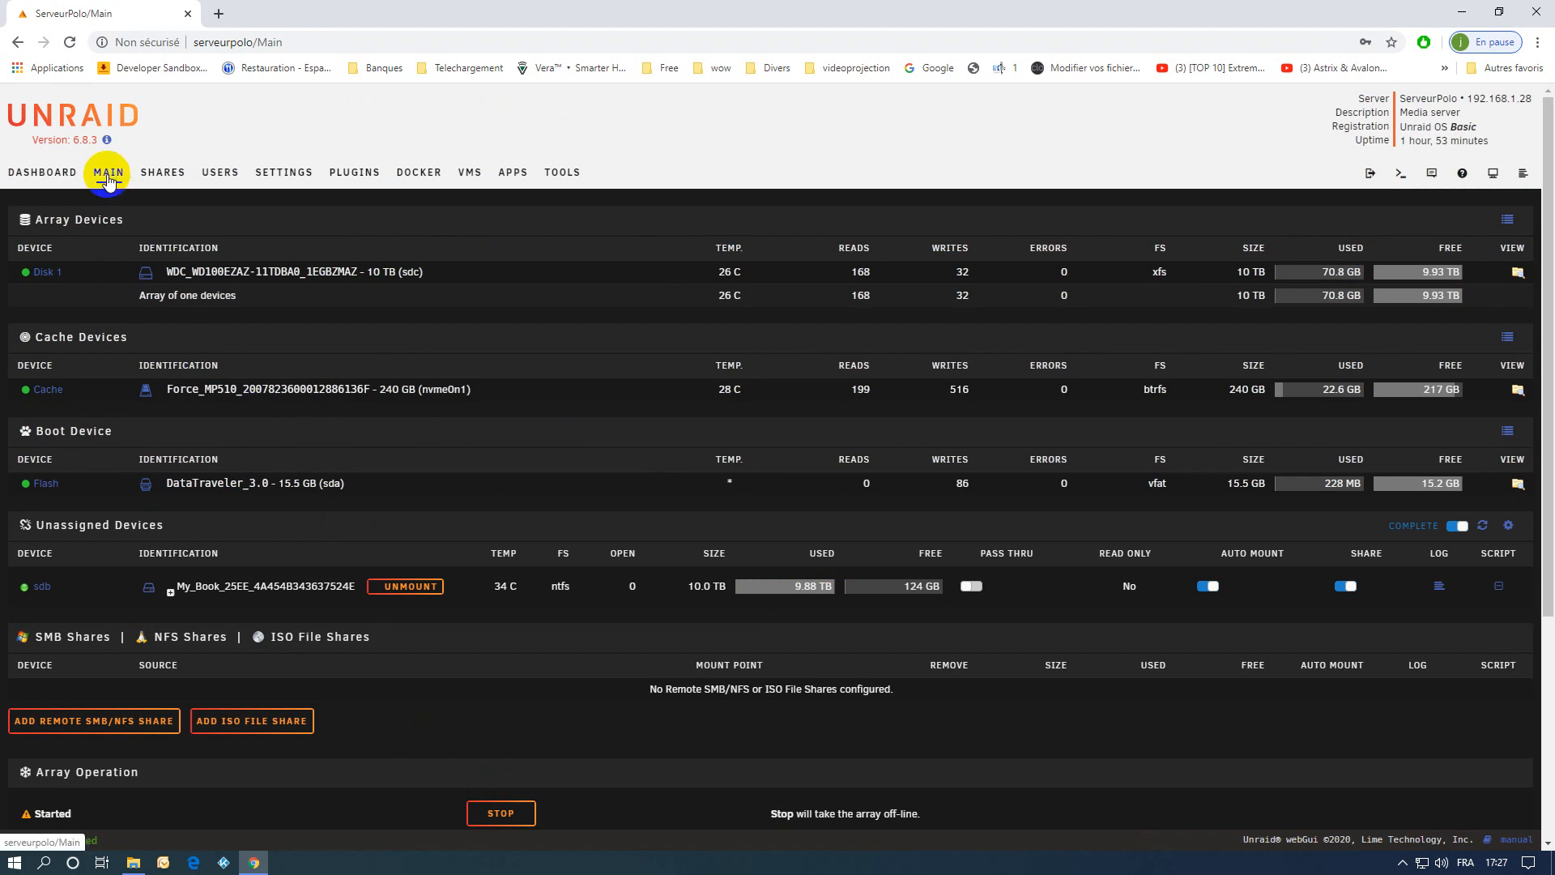
left_click(160, 172)
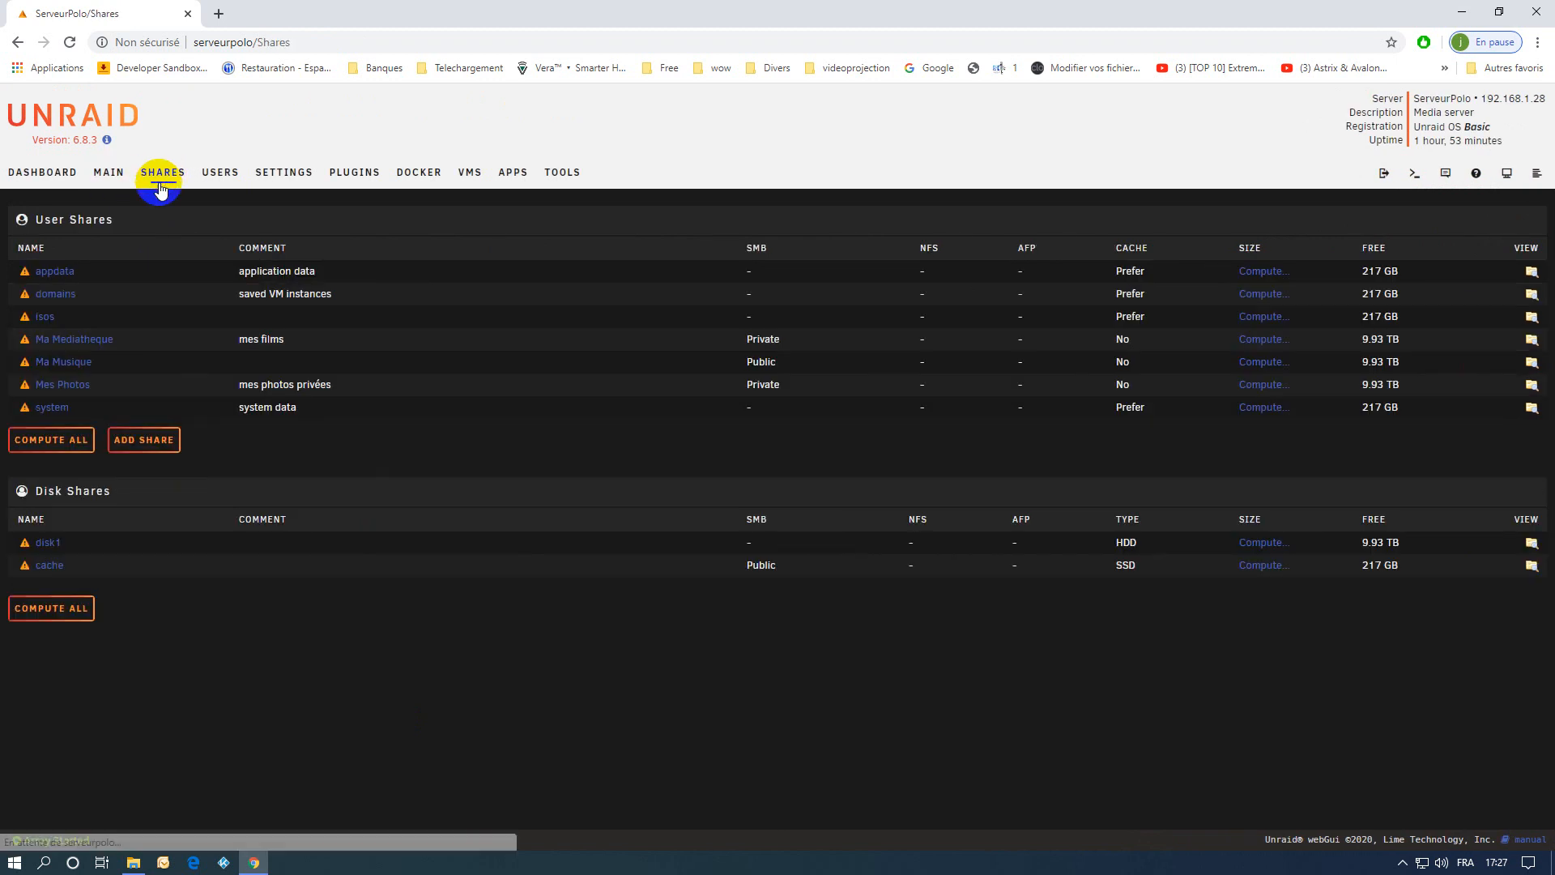
left_click(53, 609)
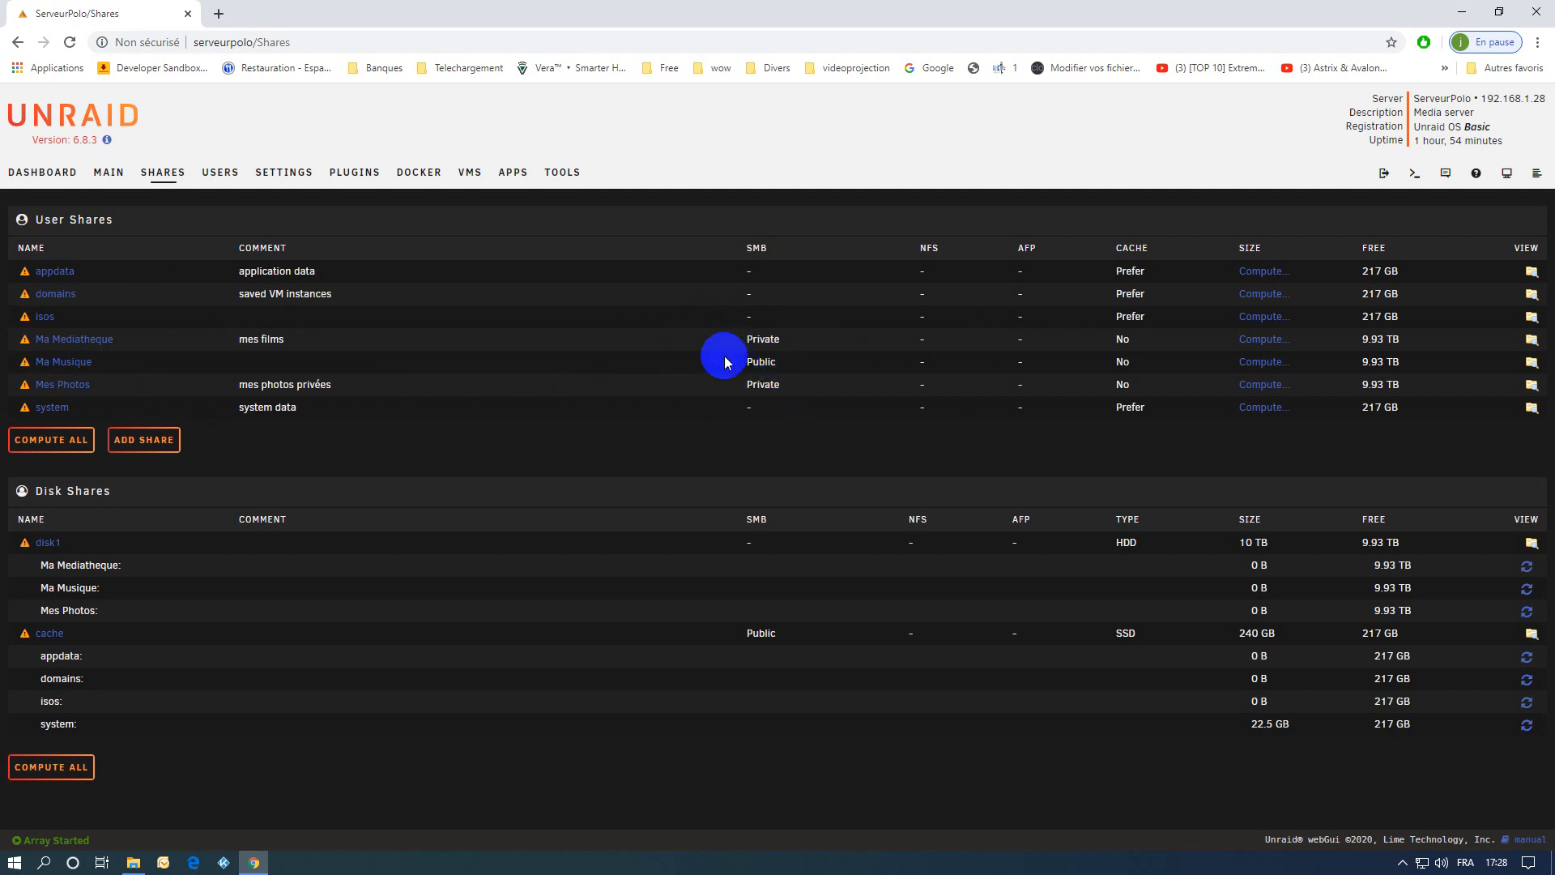
Review the Mes Photos share's settings and SMB user access, and look over the devices on the main page.
left_click(64, 384)
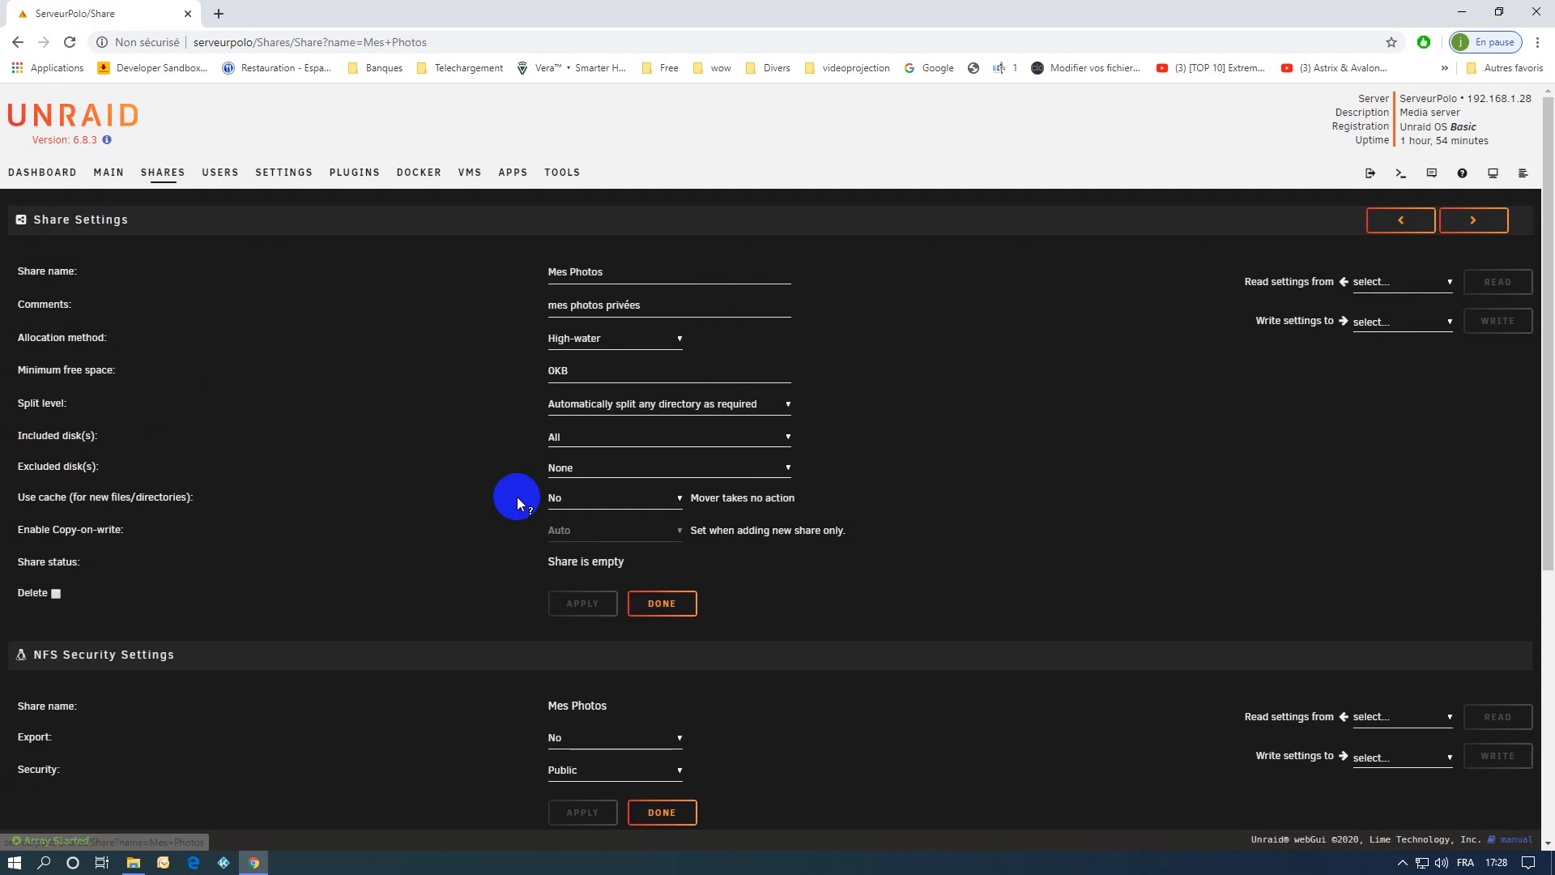
scroll(761, 615, "down", 5)
scroll(765, 620, "down", 1)
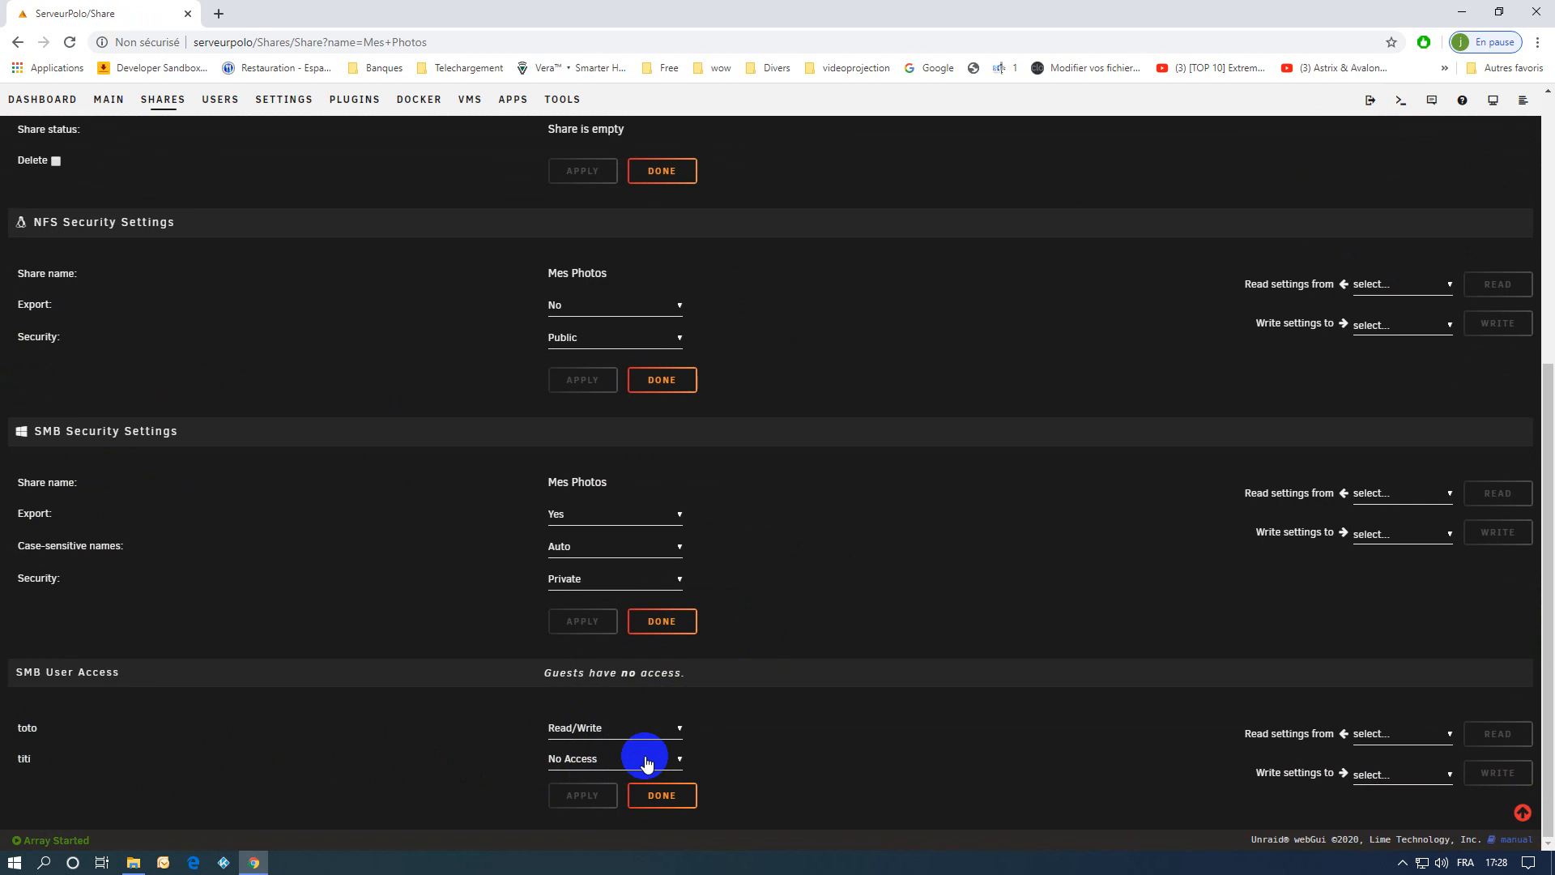
left_click(164, 106)
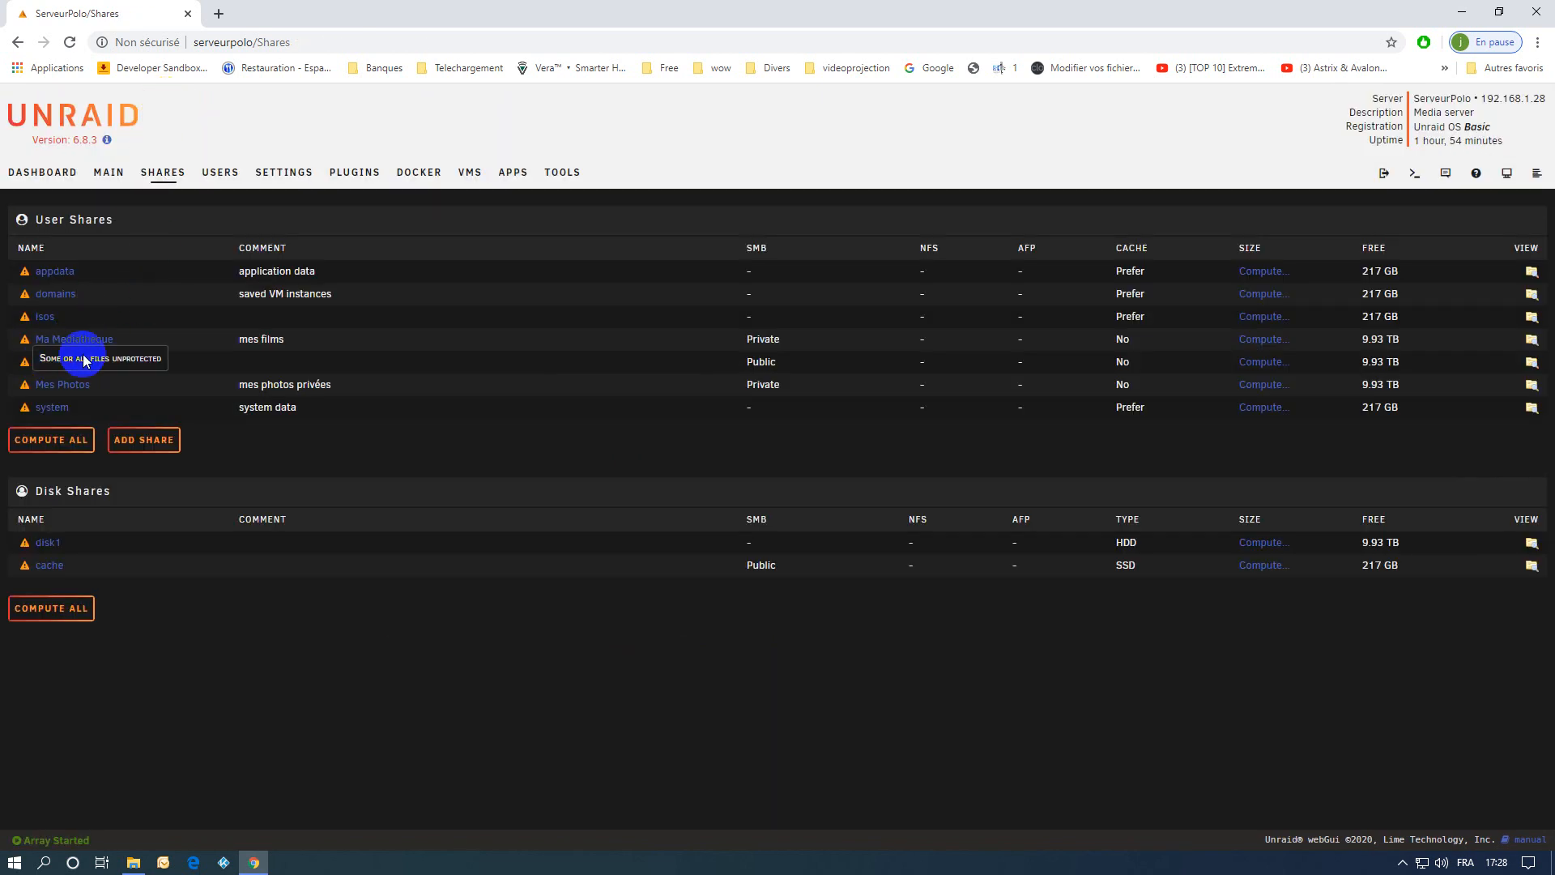
left_click(105, 173)
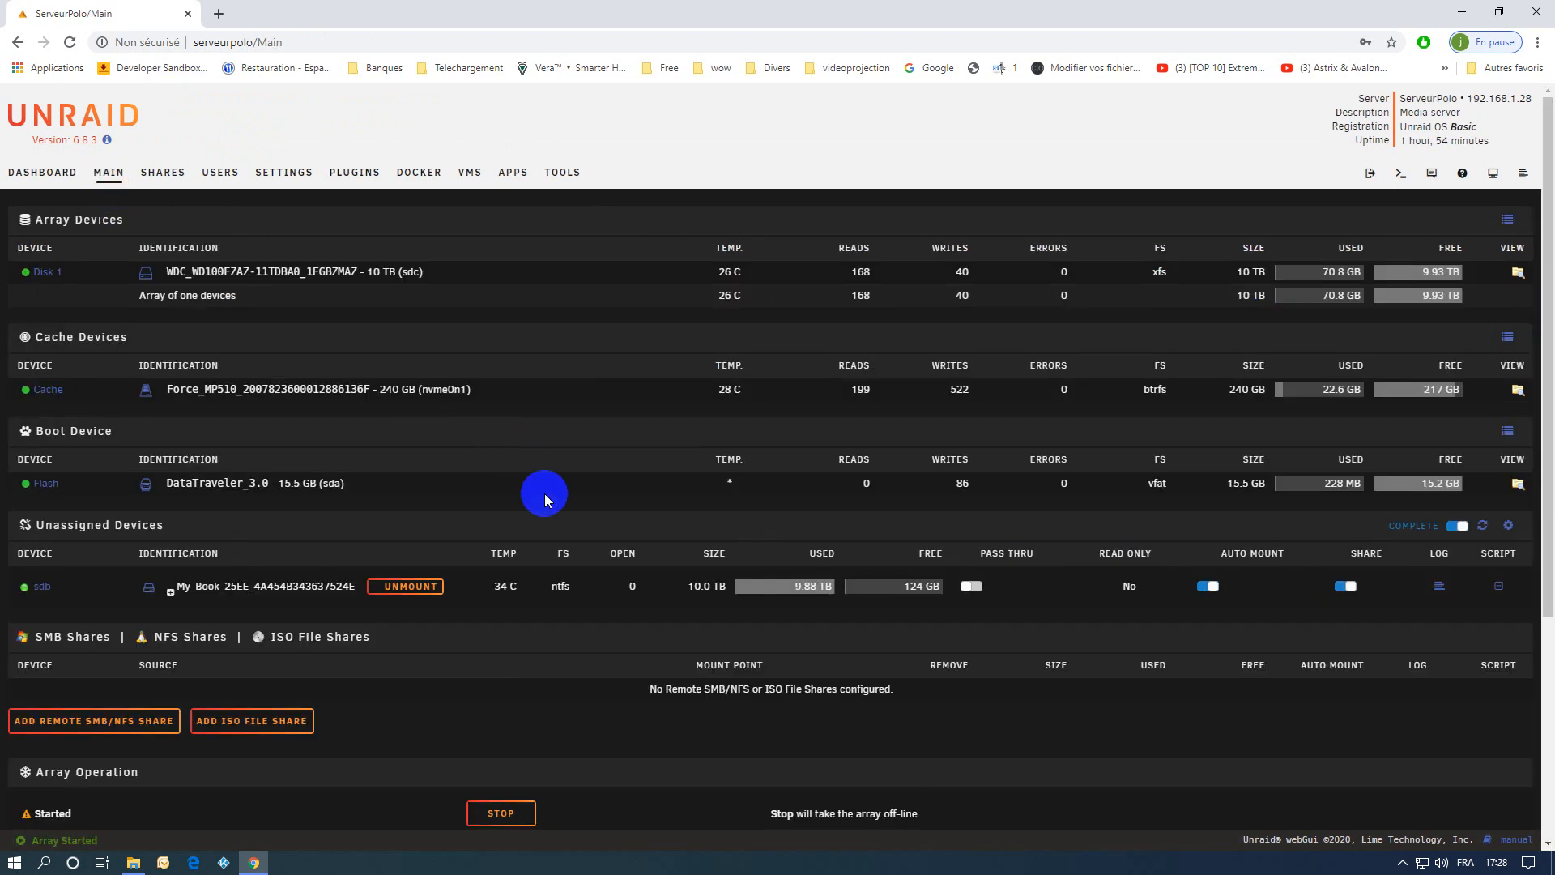
scroll(544, 493, "down", 1)
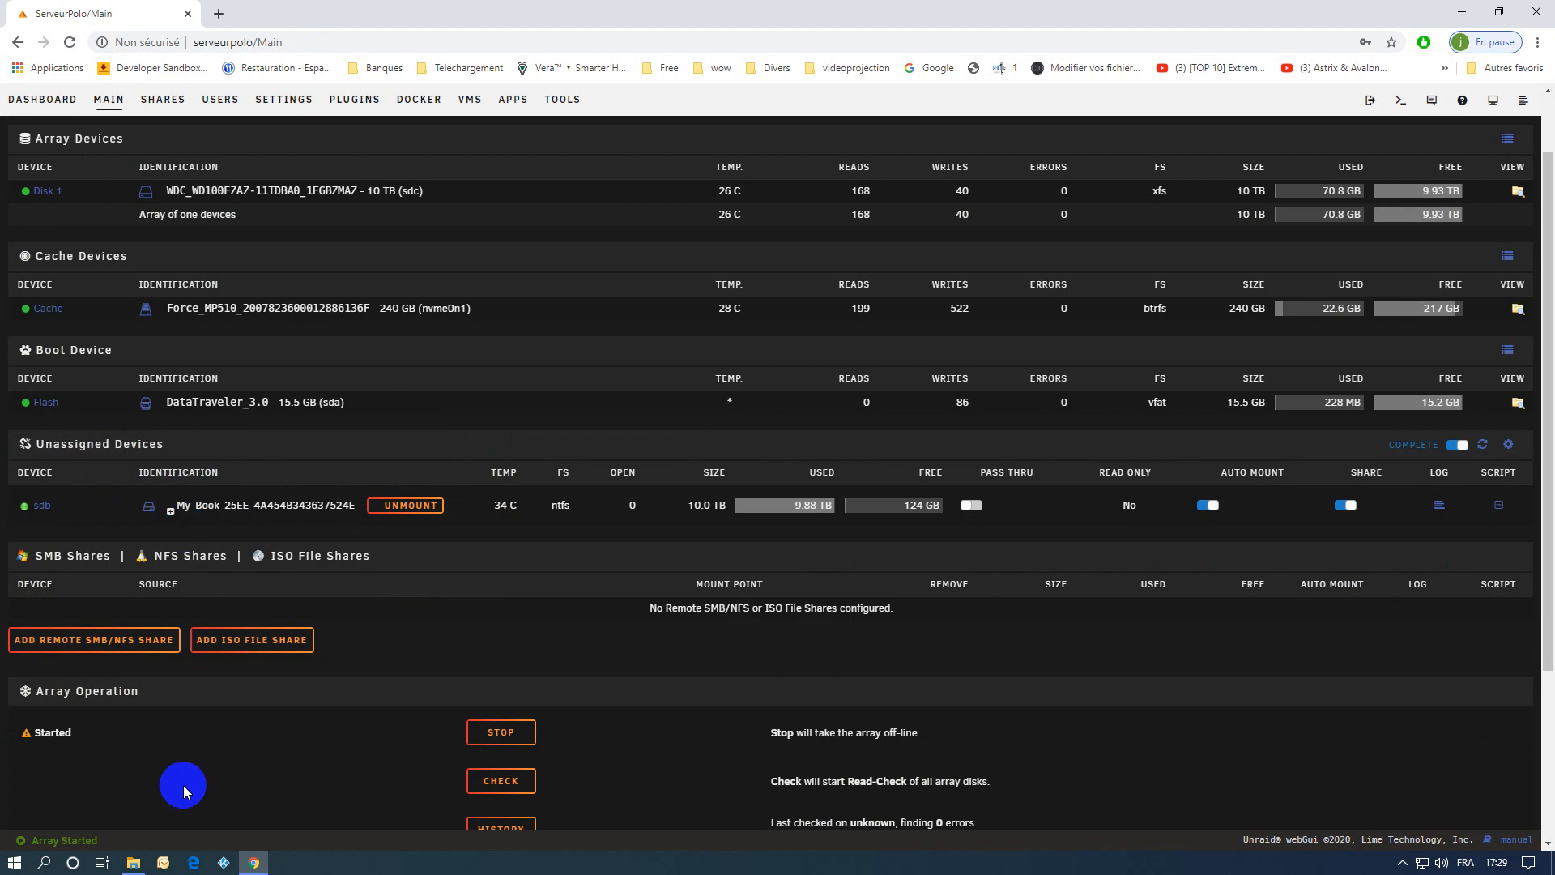
Switch to File Explorer and open the SERVEURPOLO network server.
left_click(135, 864)
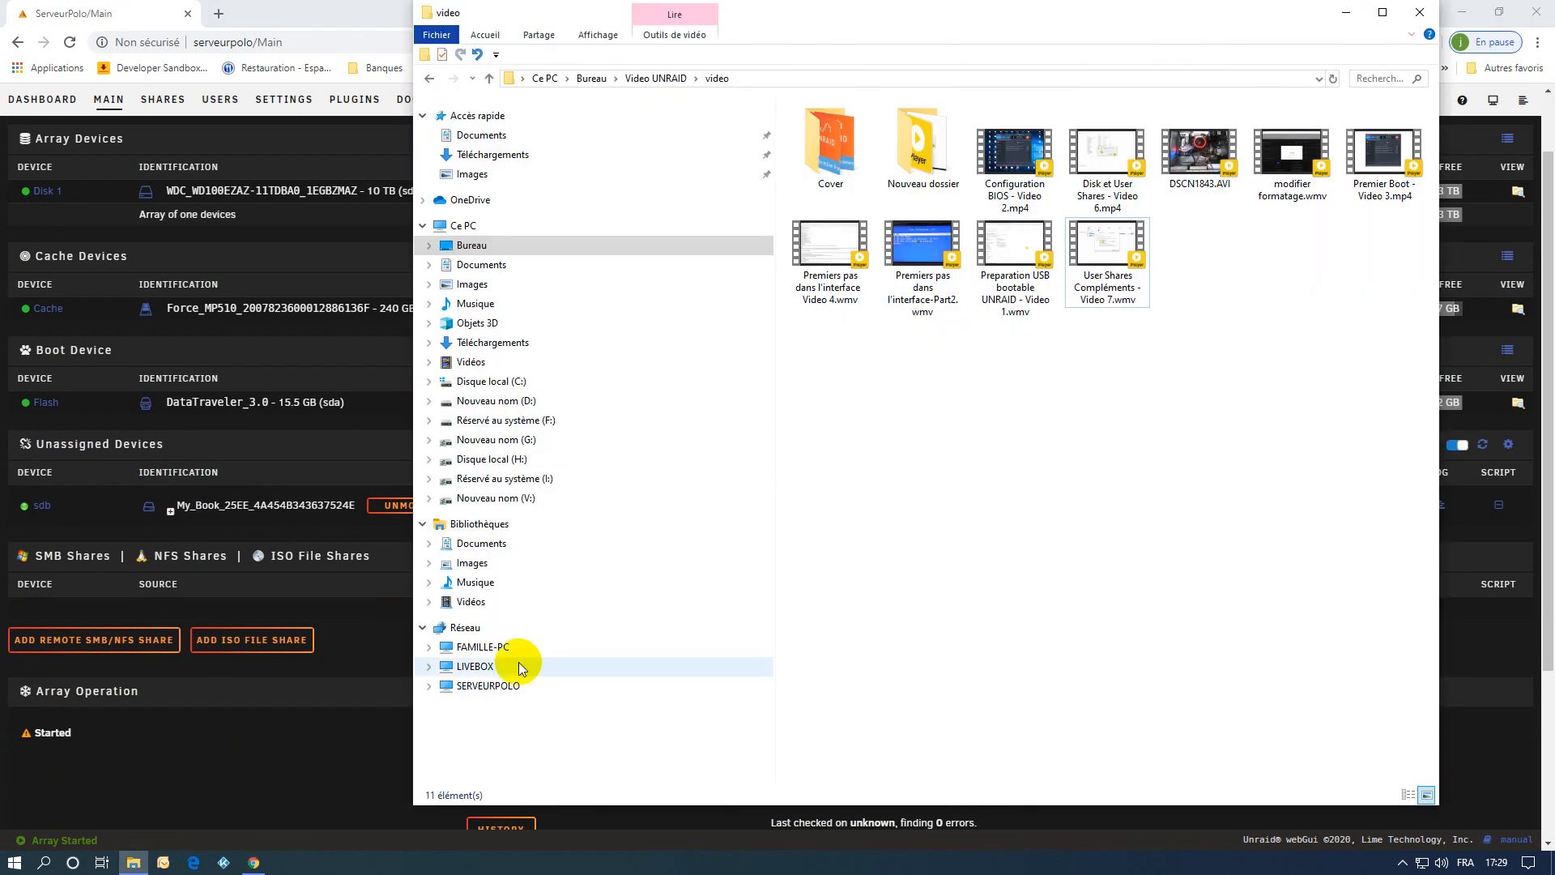
left_click(652, 685)
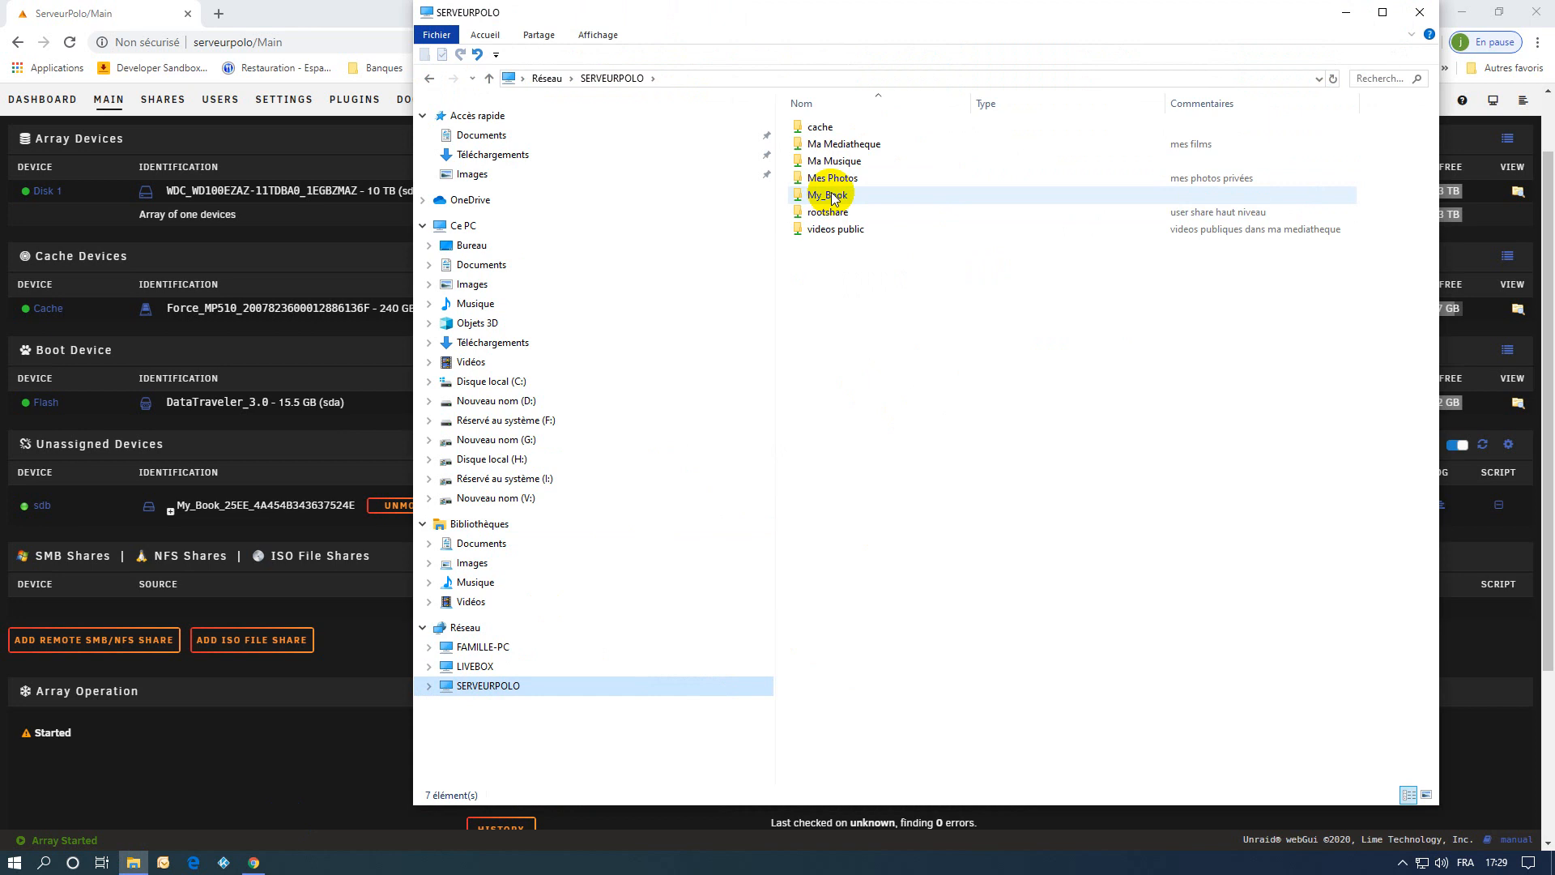
left_click(842, 146)
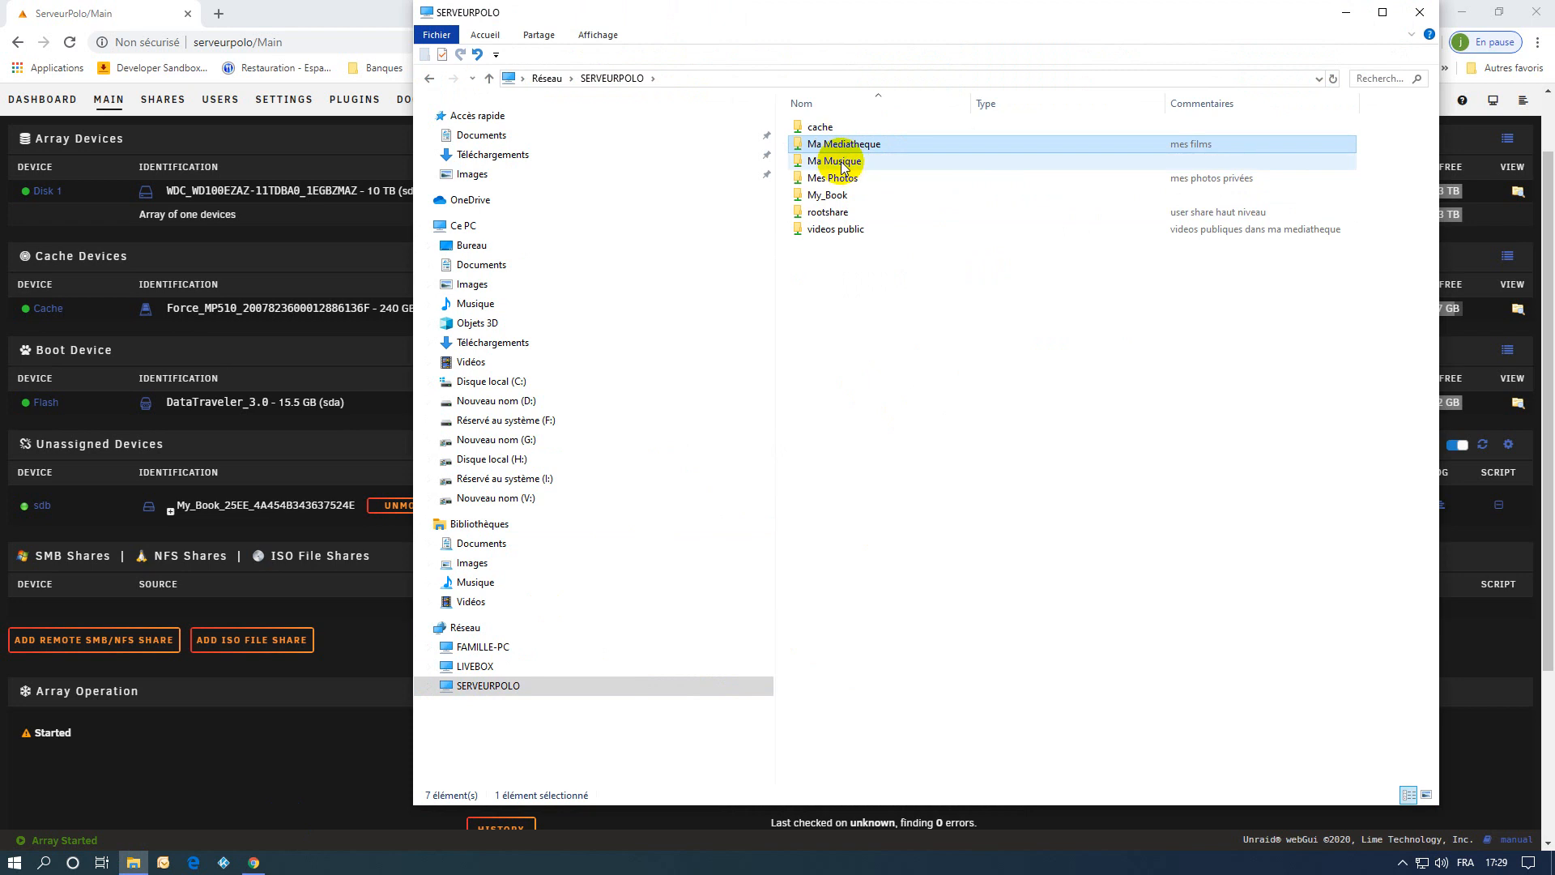
left_click(841, 162, "ctrl")
left_click(844, 179, "ctrl")
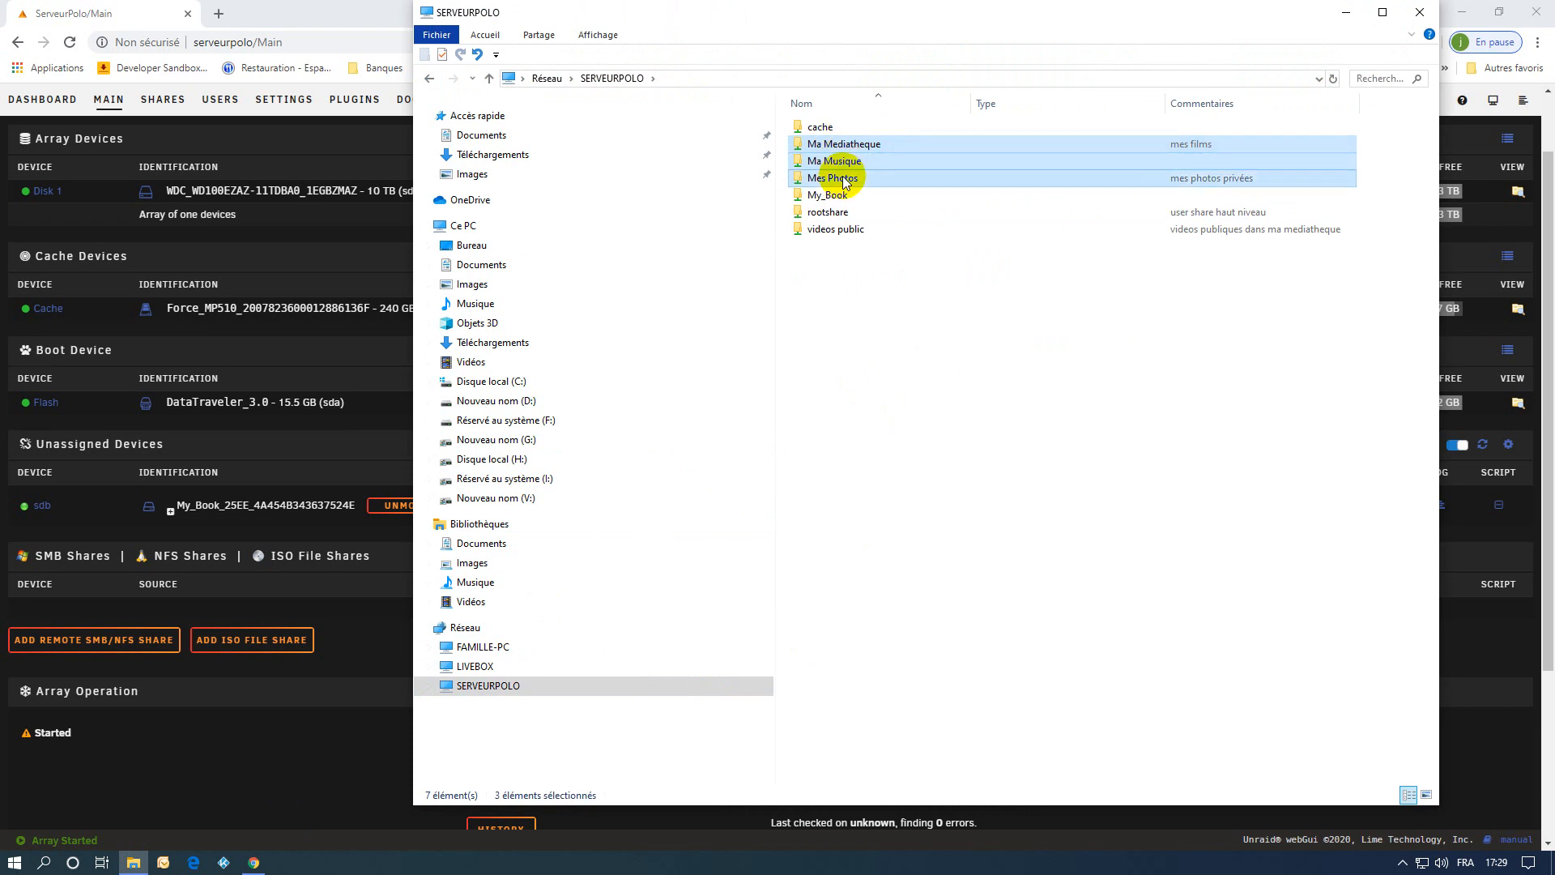
right_click(842, 183)
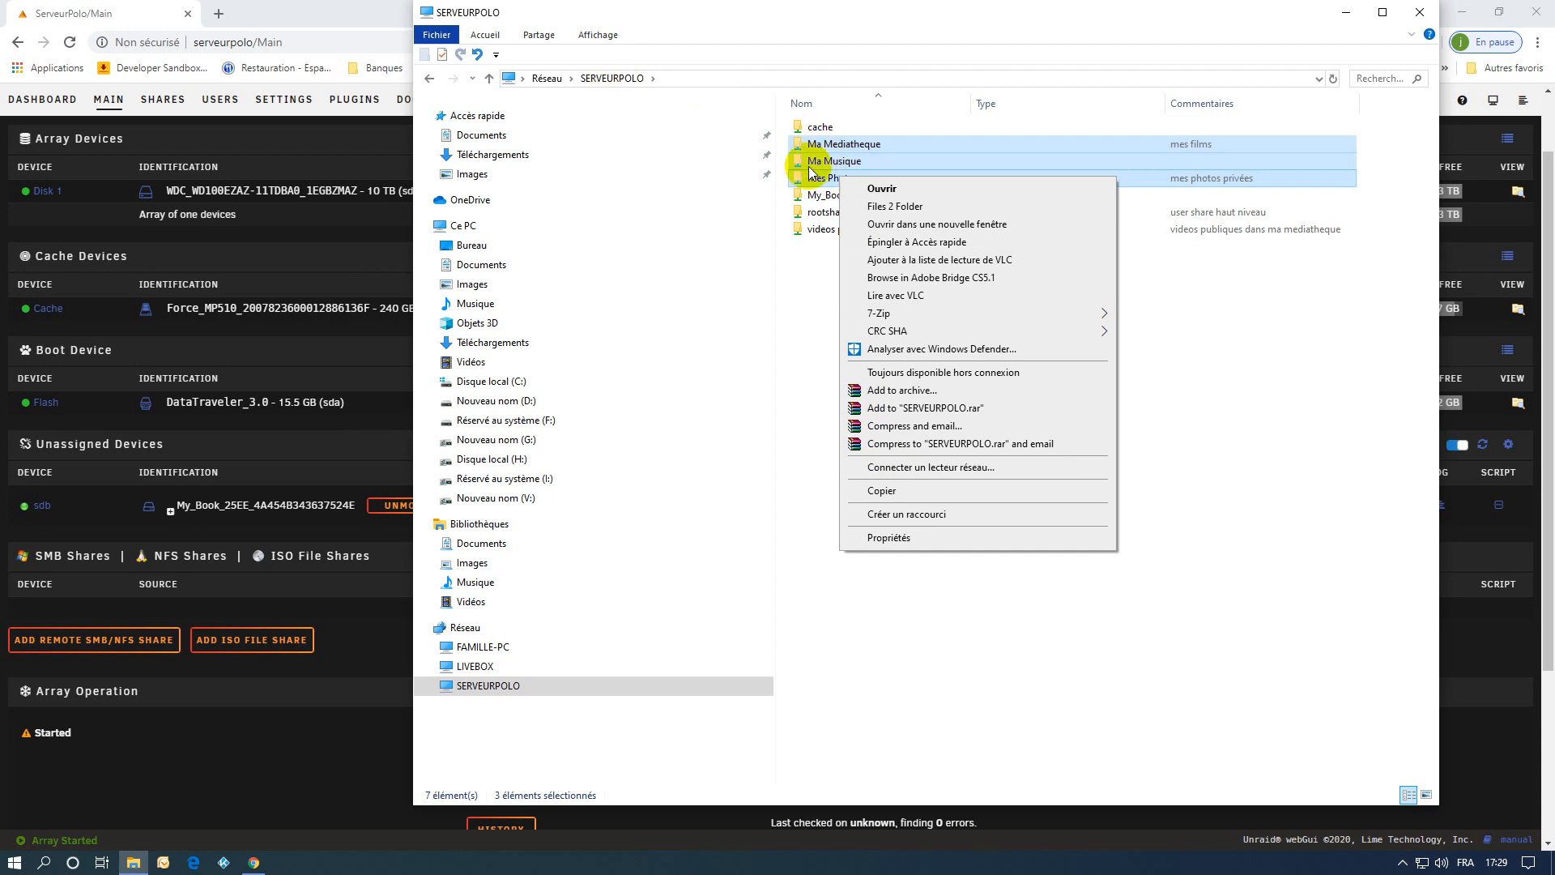
left_click(1208, 361)
left_click(1208, 362)
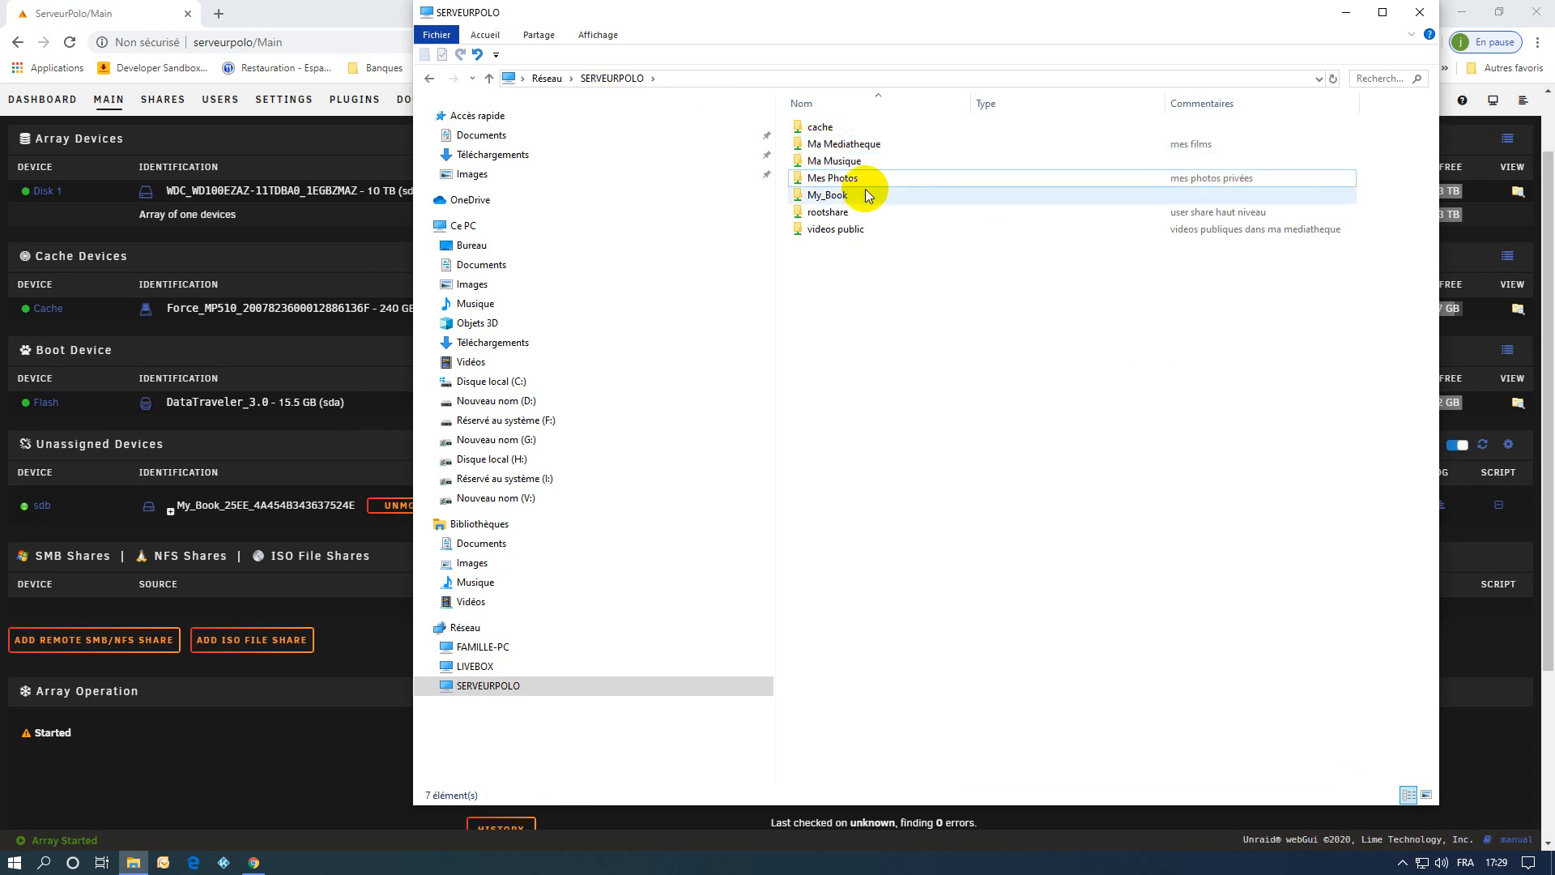
Cut the Ma Mediatheque, Ma Musique and Mes Photos folders inside the rootshare share.
double_click(830, 213)
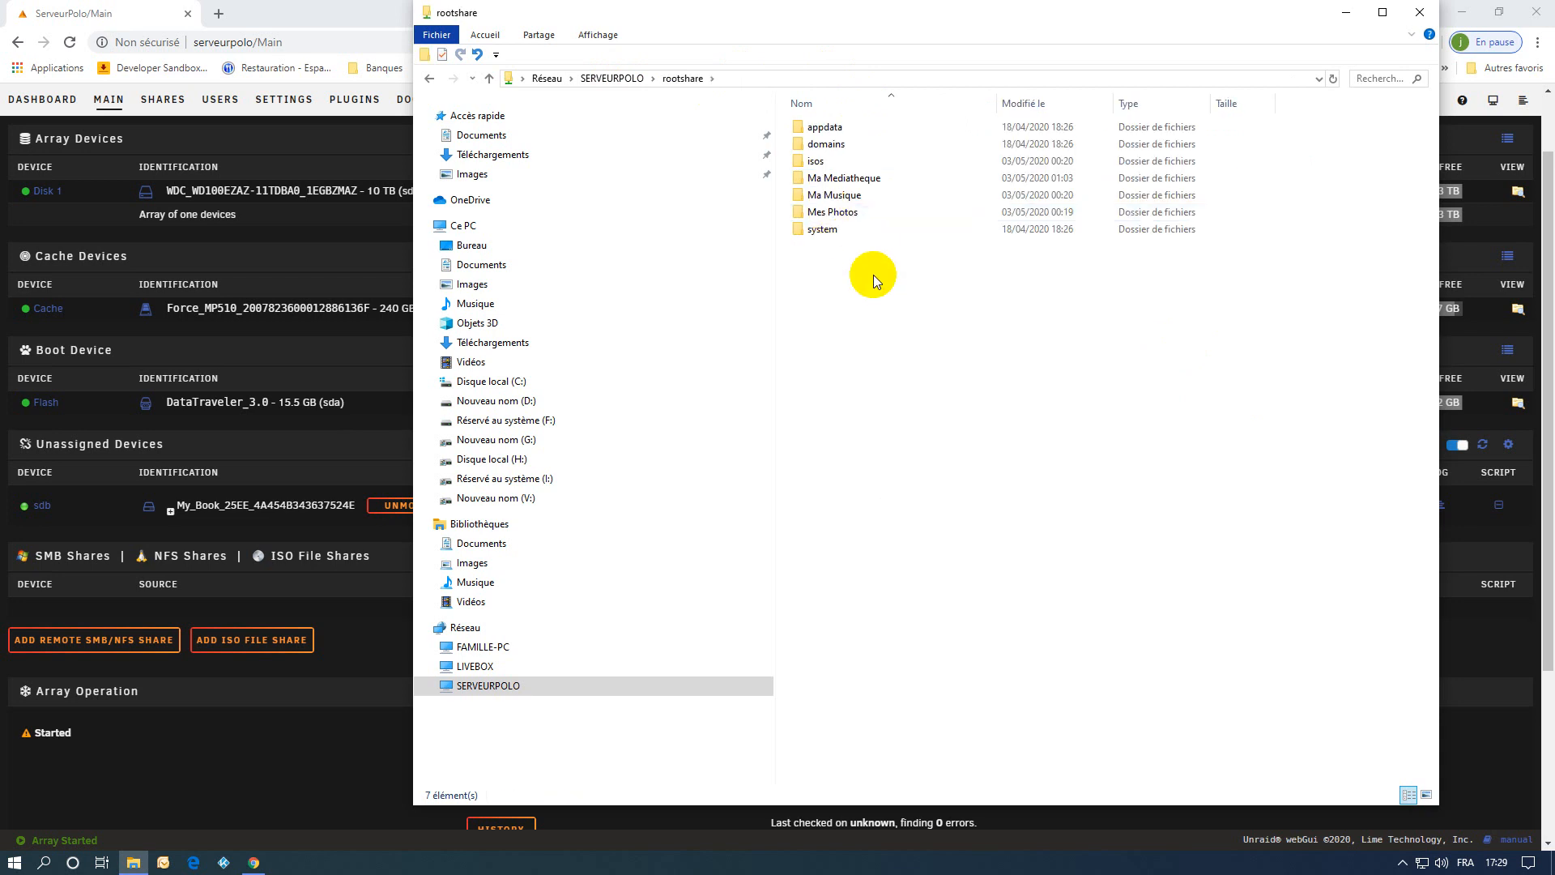
left_click(848, 181)
left_click(843, 196, "ctrl")
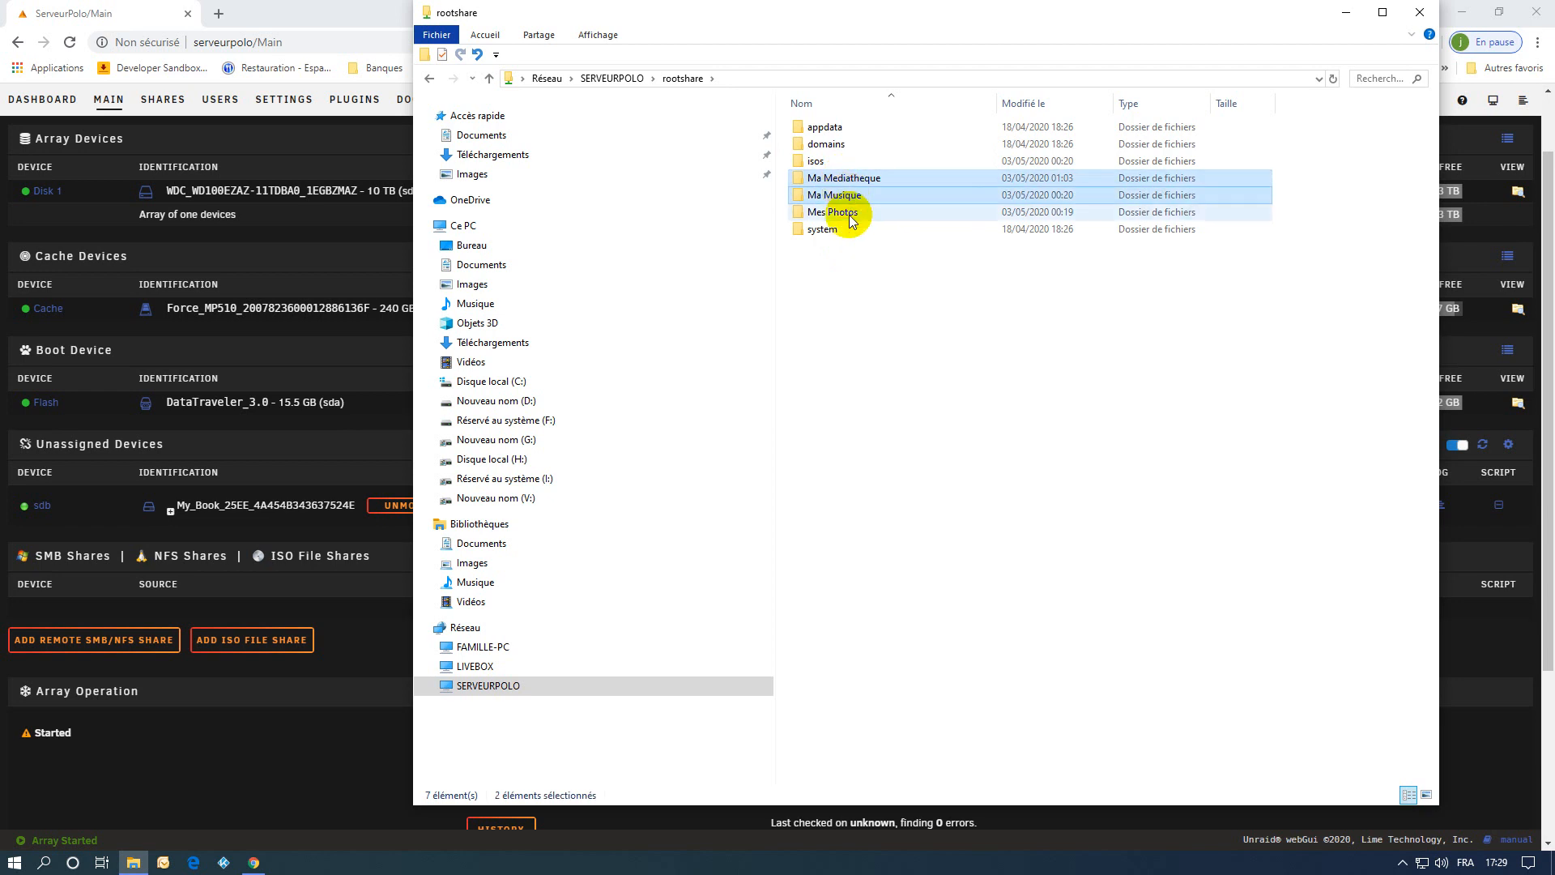
left_click(851, 219, "ctrl")
right_click(856, 209)
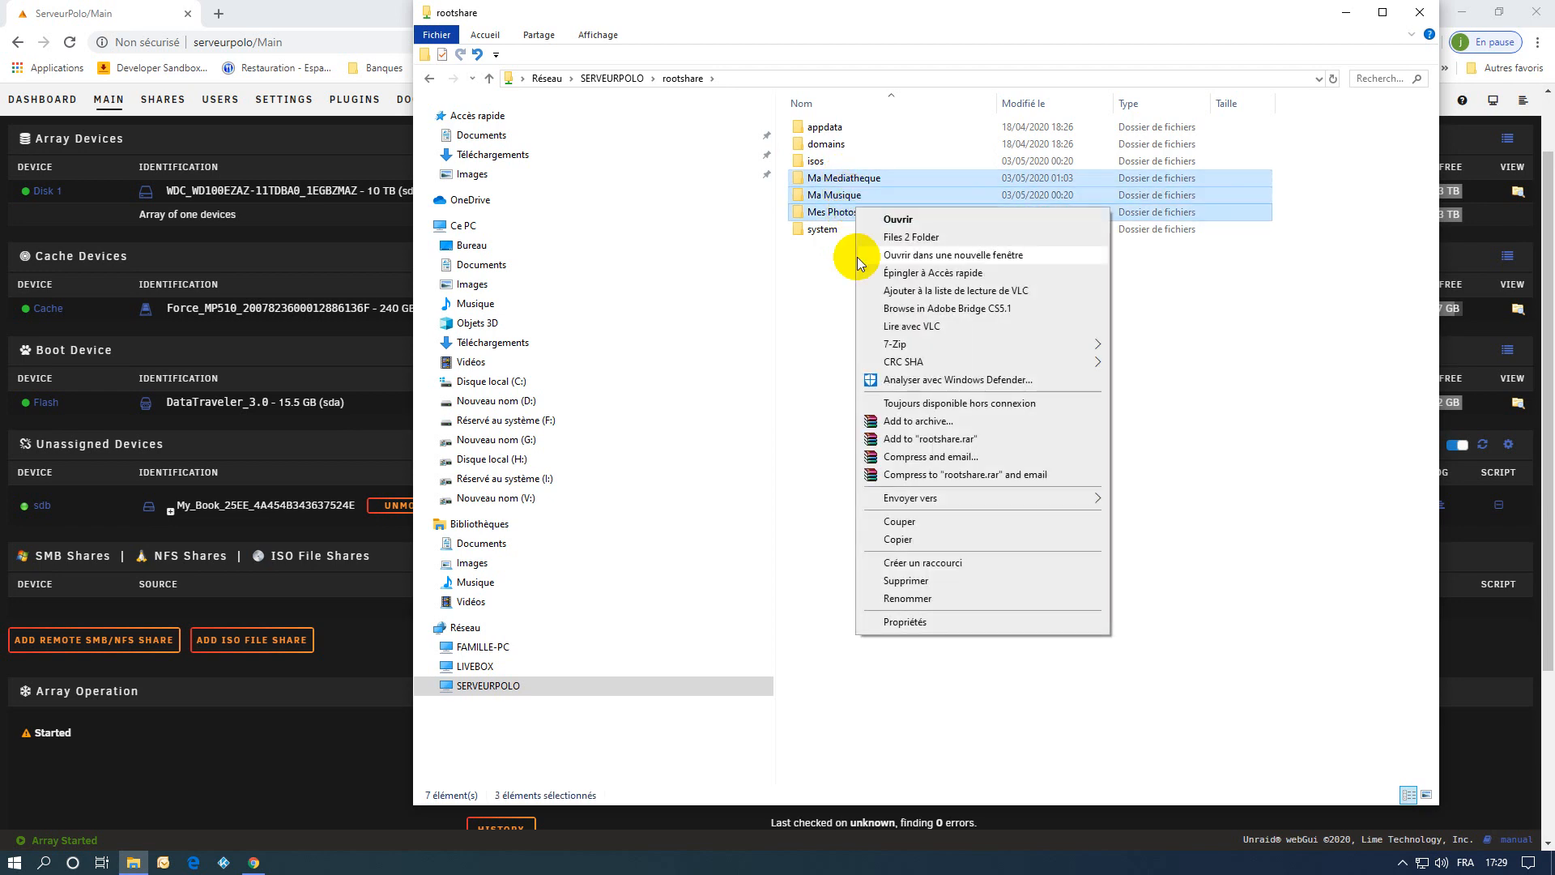
left_click(901, 522)
Paste the three cut folders into the server's My_Book share and close File Explorer.
left_click(591, 78)
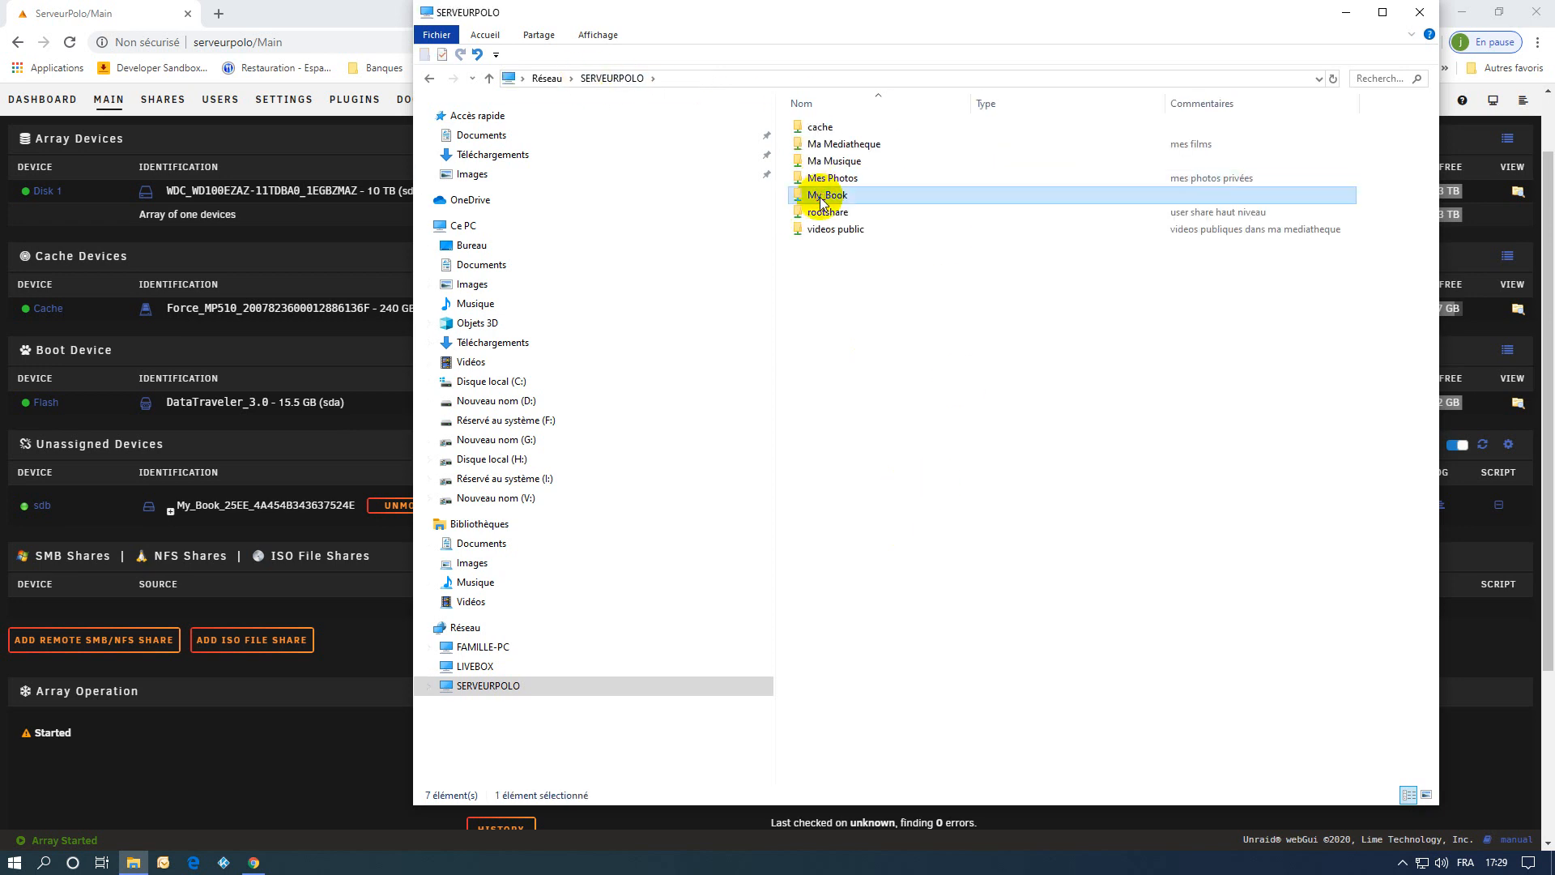
double_click(820, 197)
right_click(852, 398)
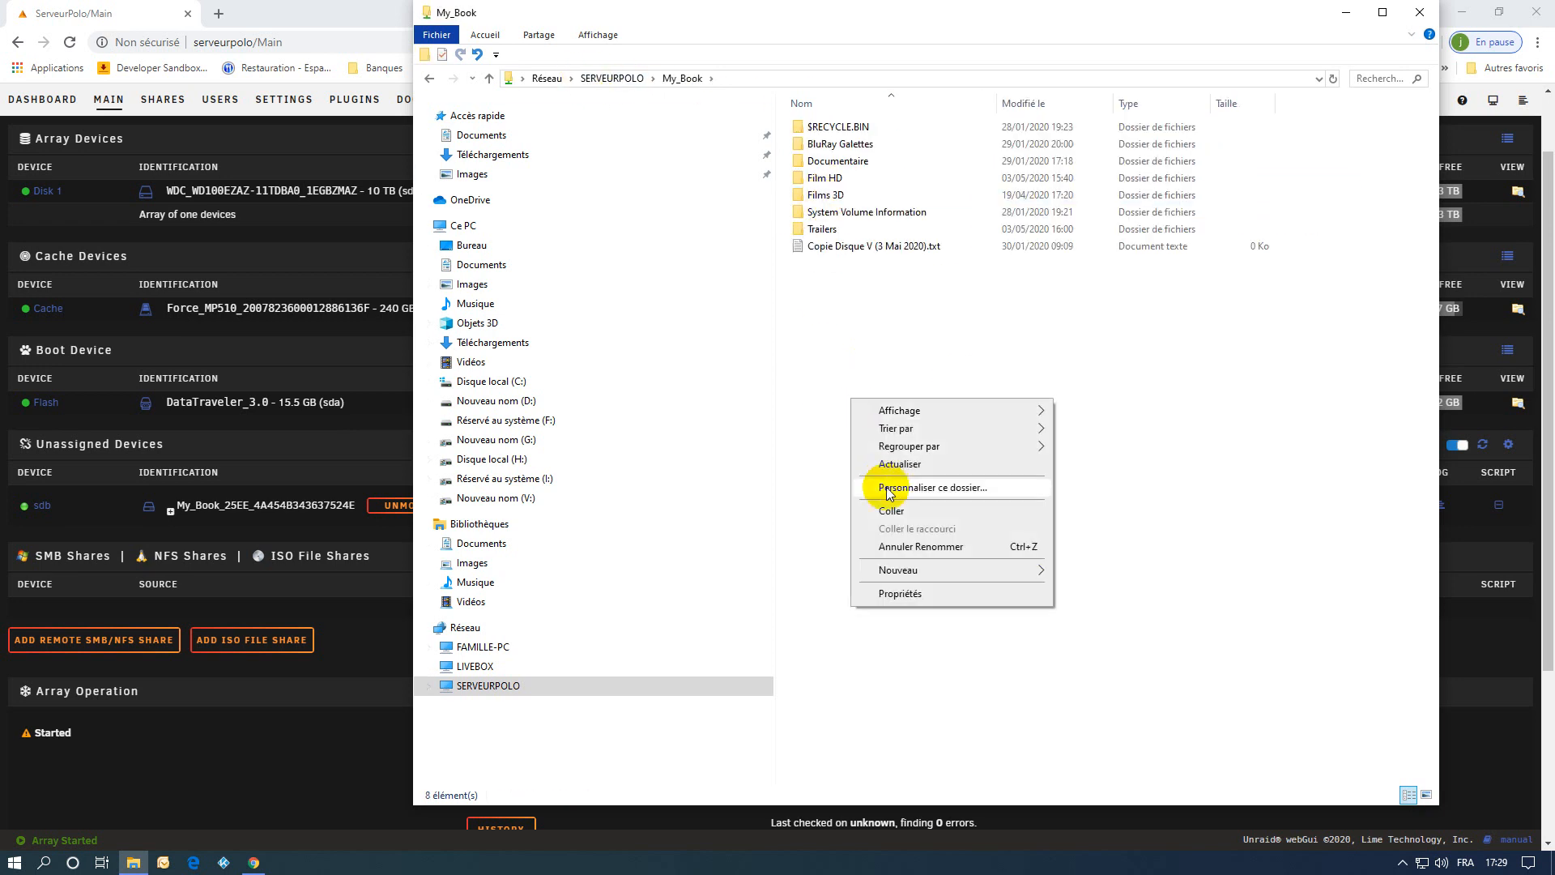
left_click(891, 511)
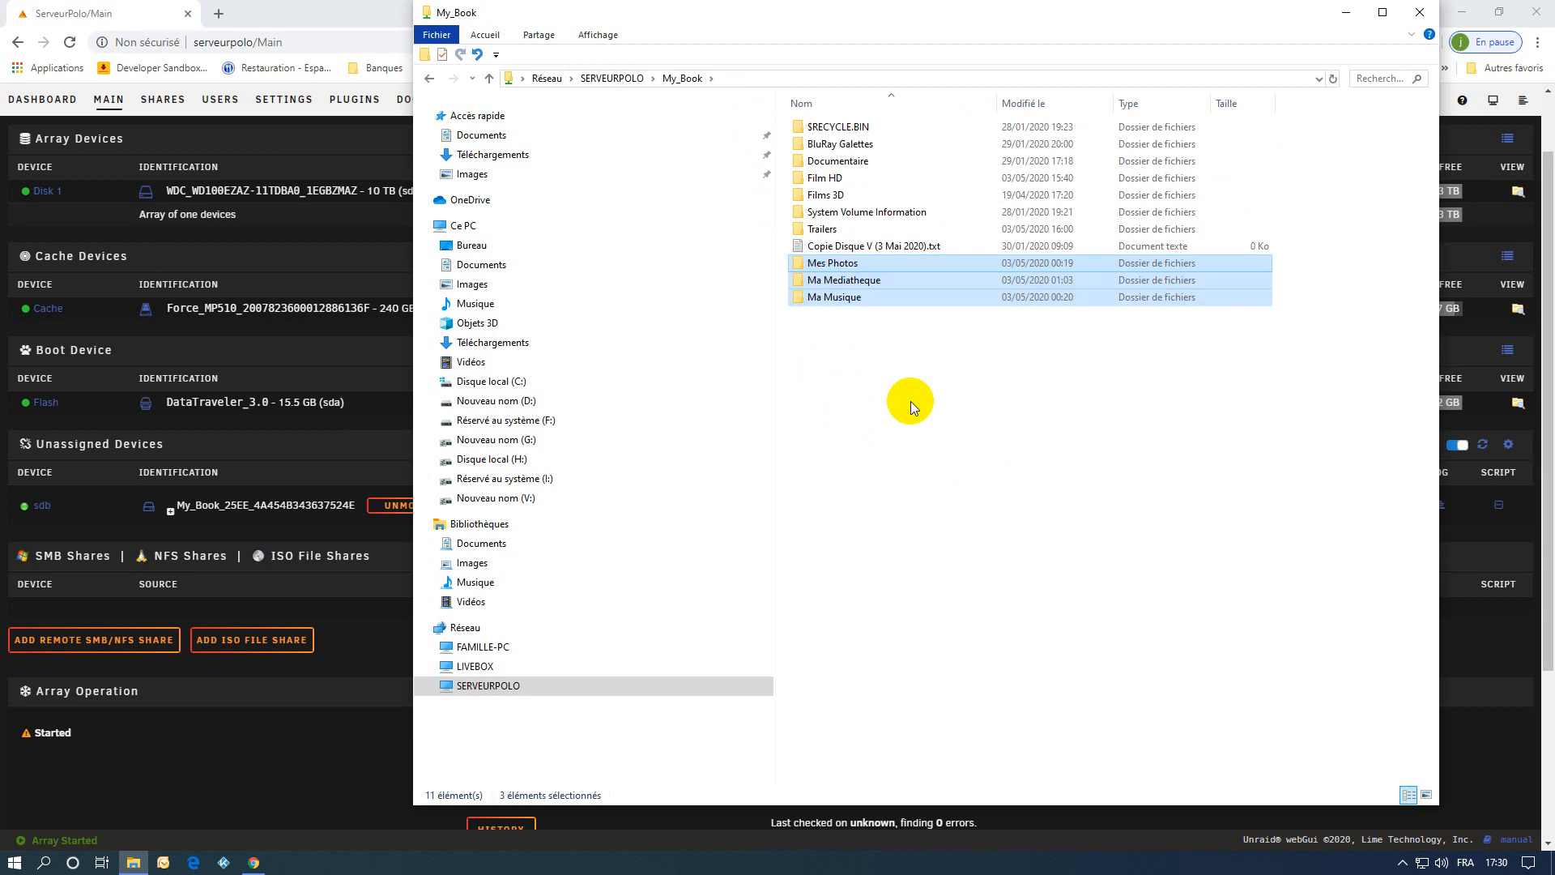
left_click(1419, 13)
Compute the sizes of all disk shares, and check SERVEURPOLO's network shares in File Explorer.
left_click(162, 99)
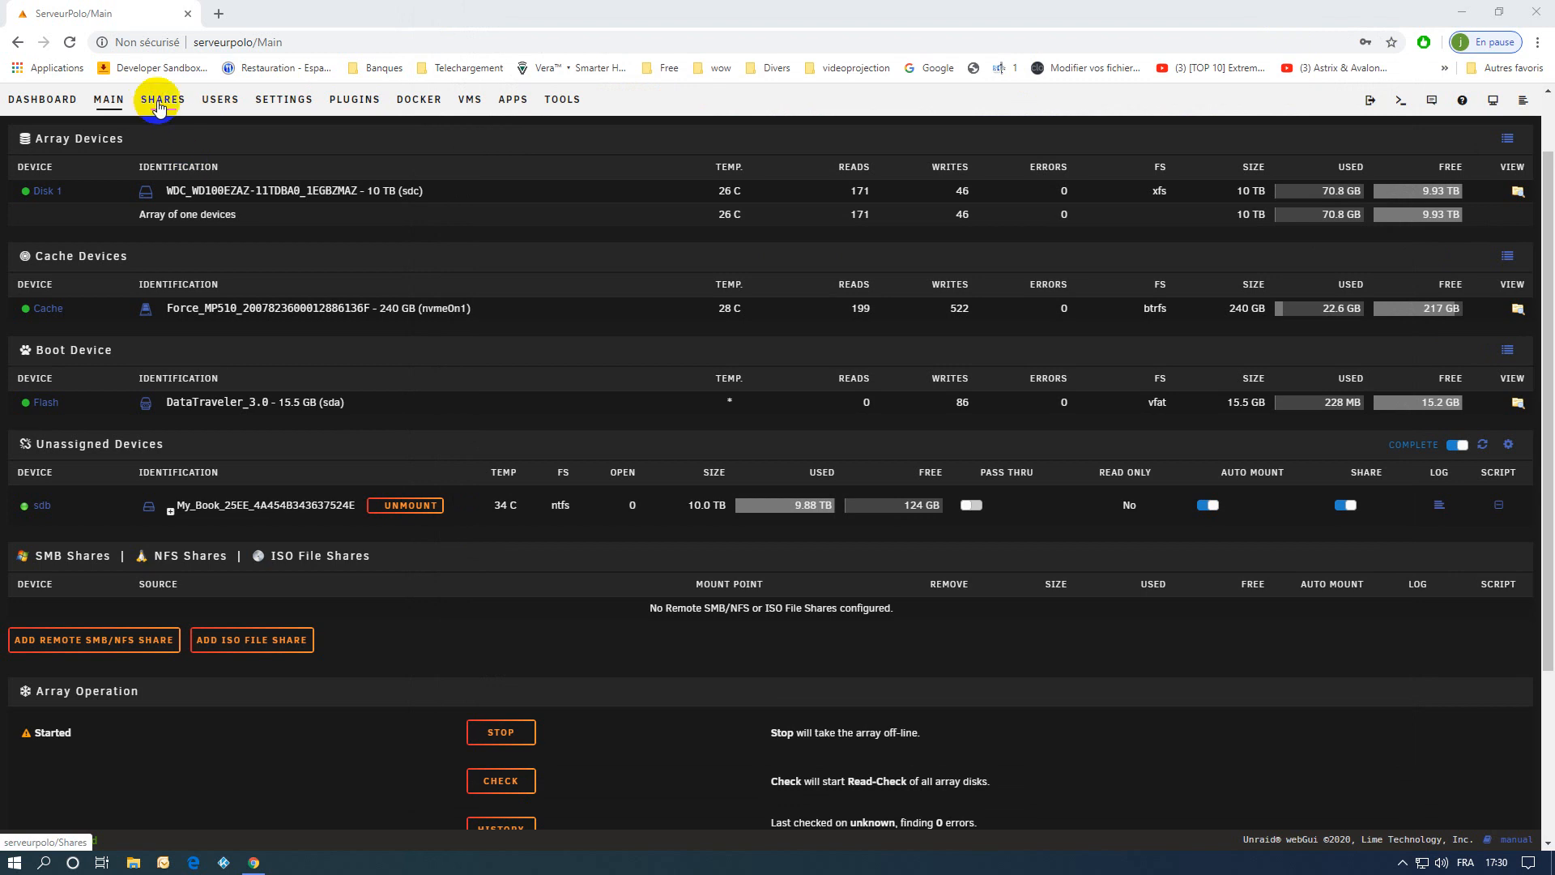
left_click(37, 540)
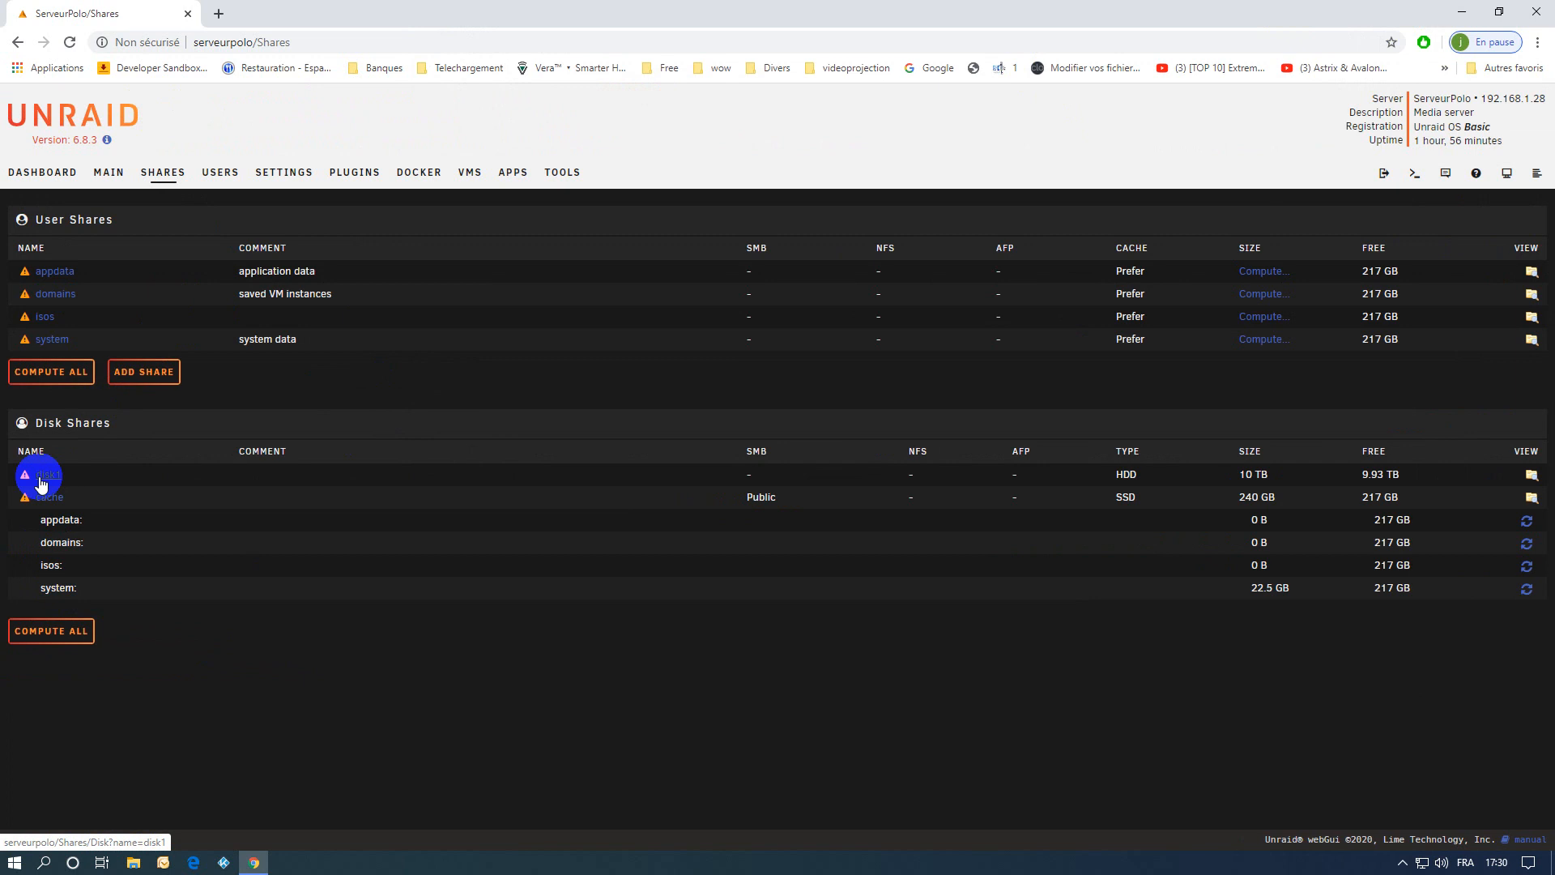
left_click(132, 864)
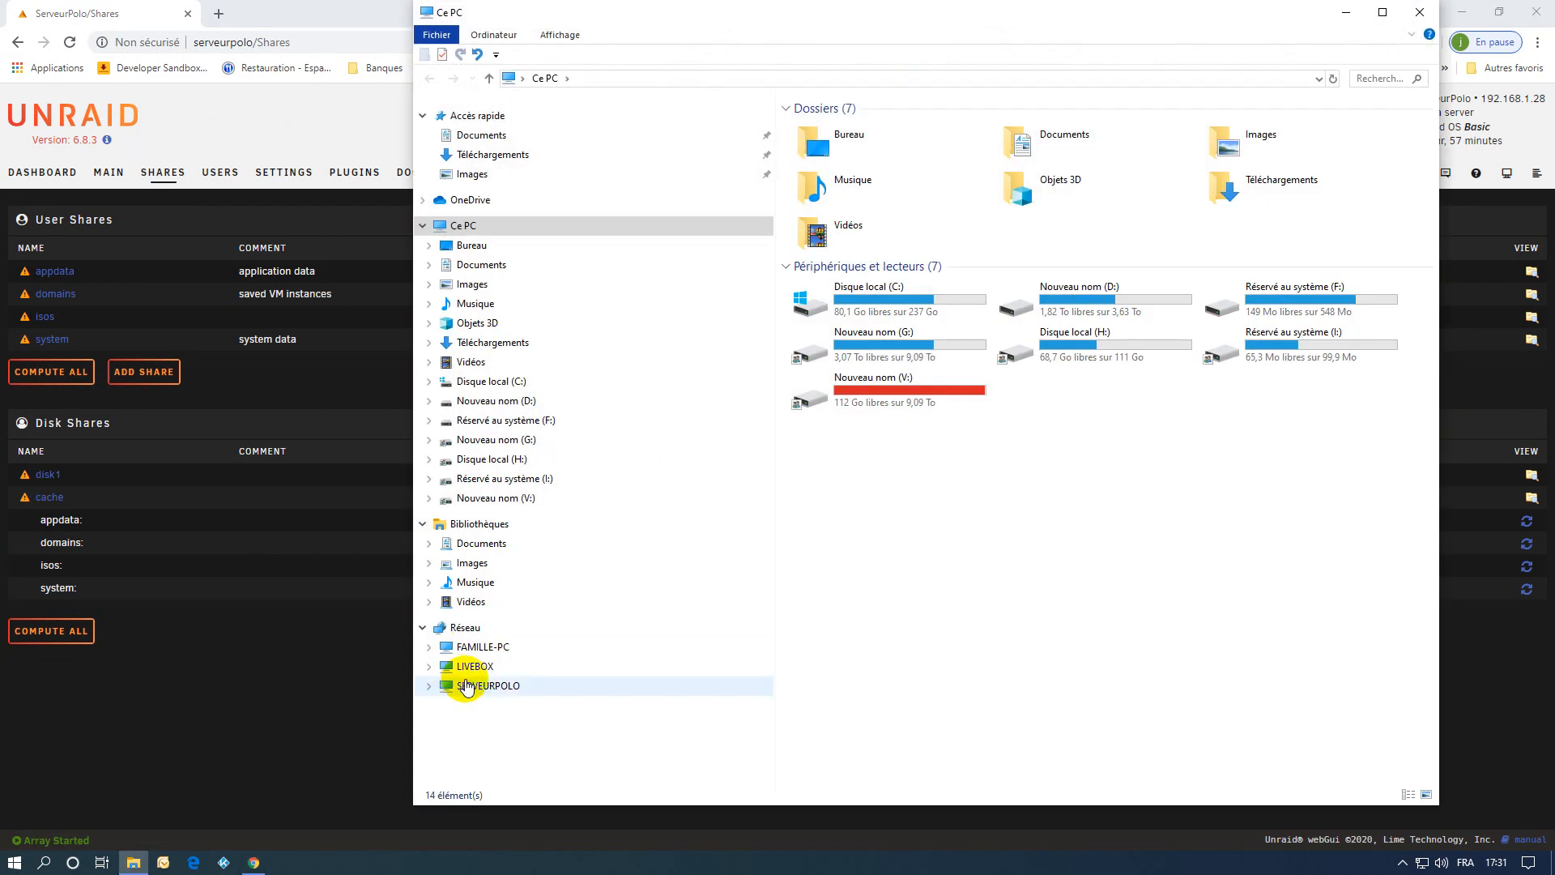
left_click(461, 685)
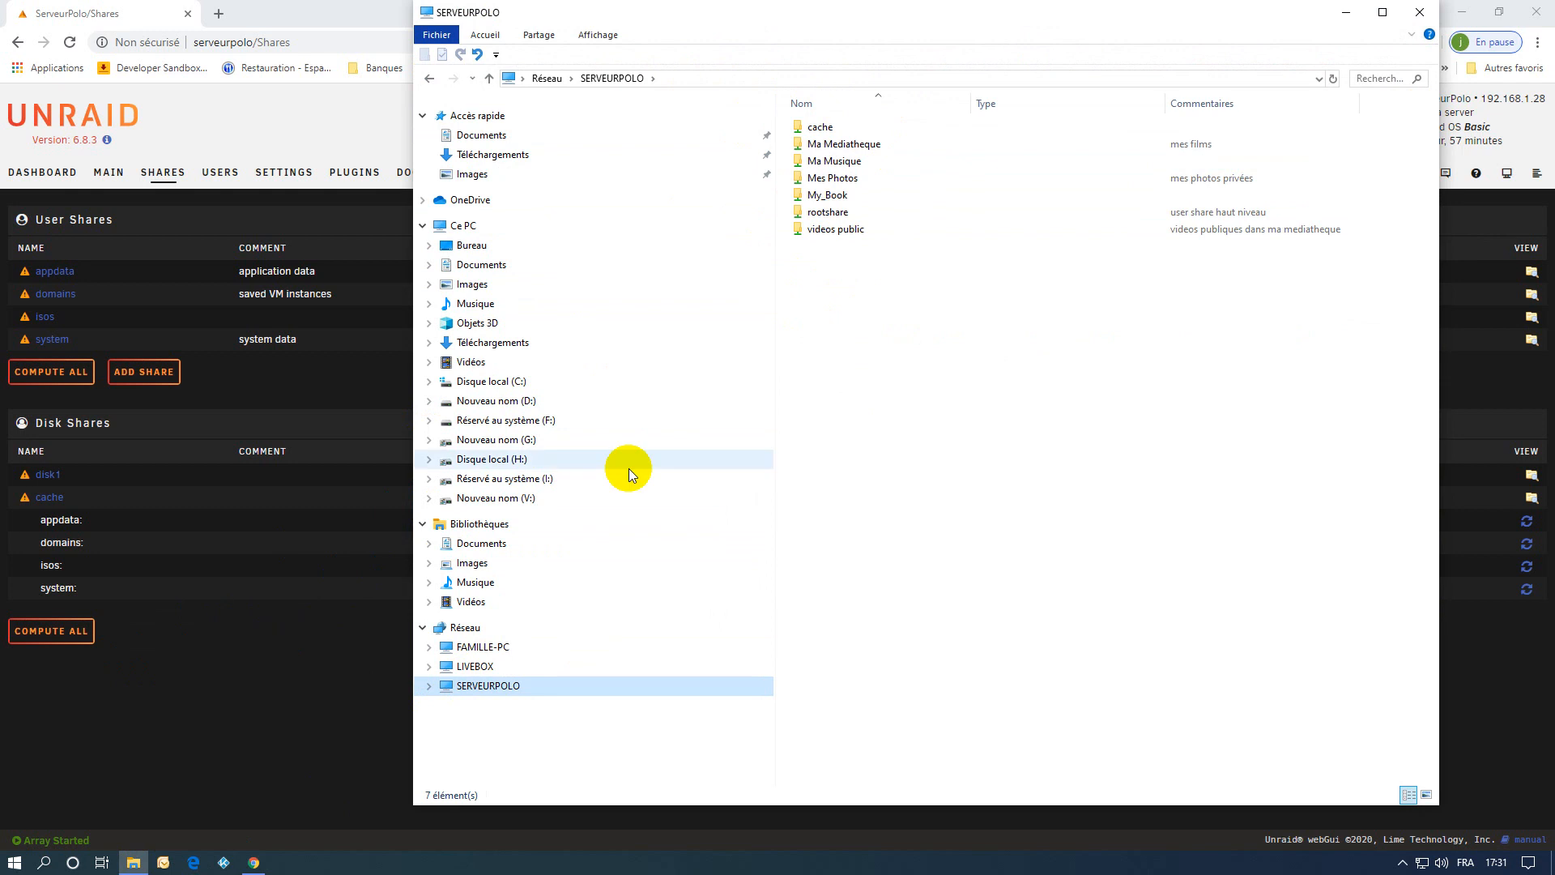
left_click(1419, 12)
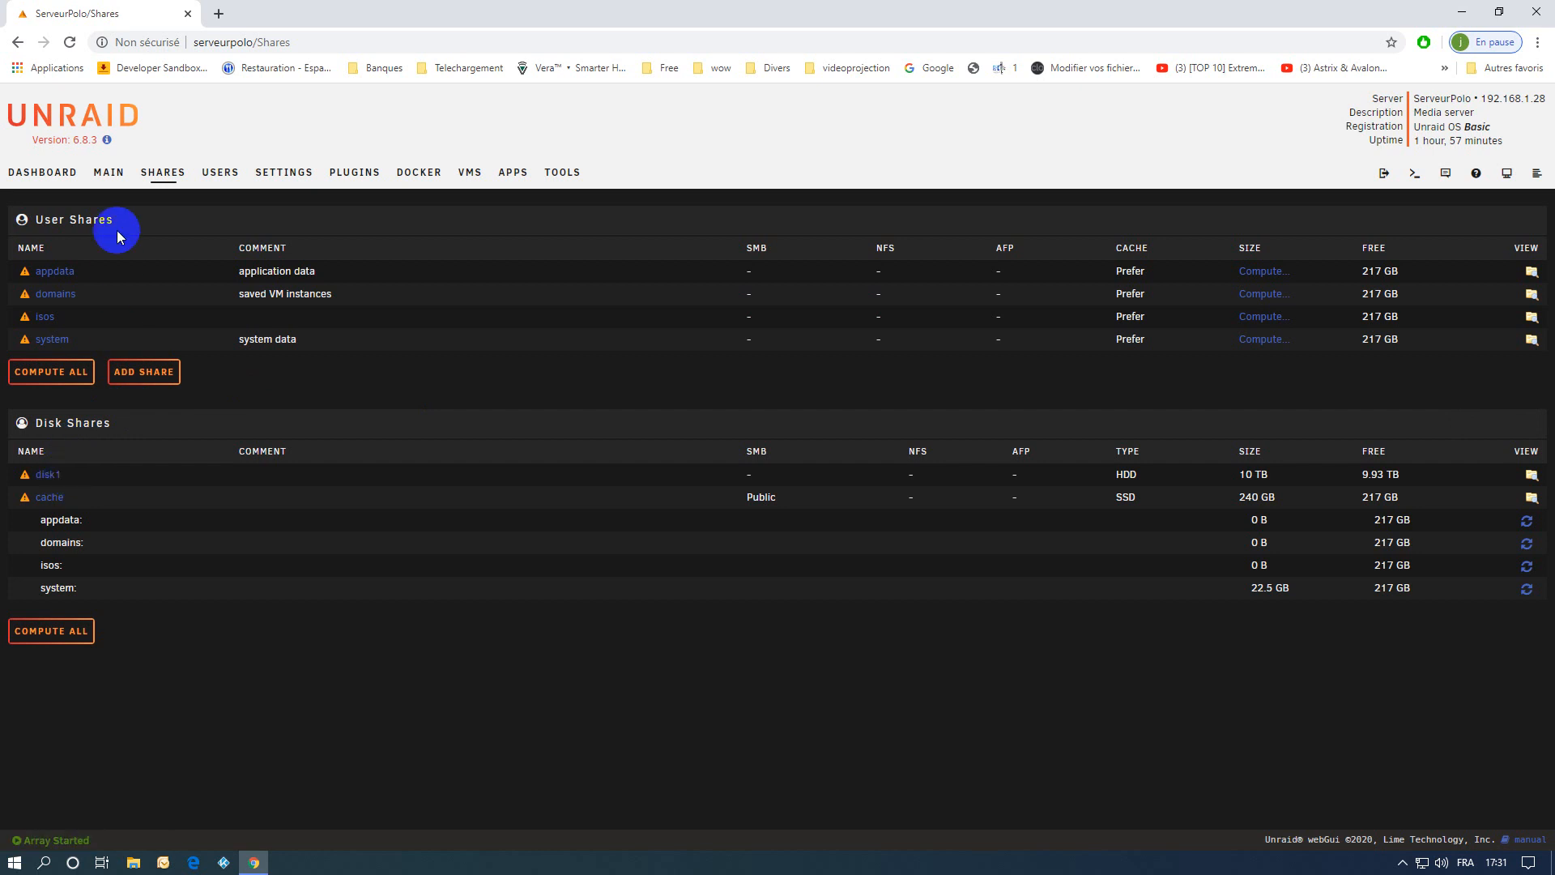
Return to the main page of the Unraid server and stop the array.
left_click(106, 170)
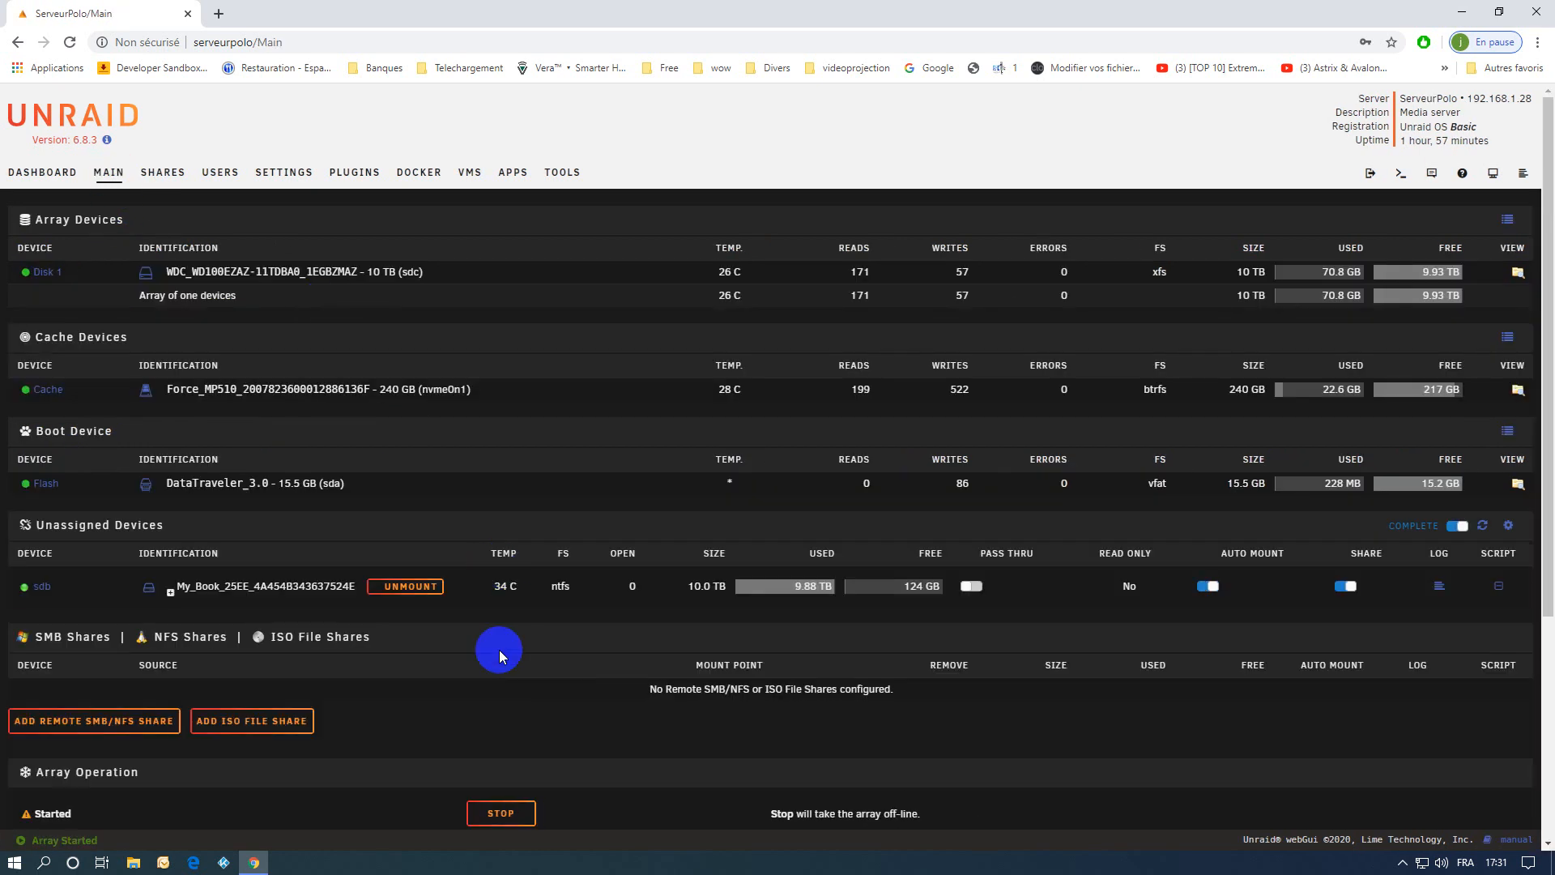
scroll(575, 733, "down", 3)
left_click(515, 568)
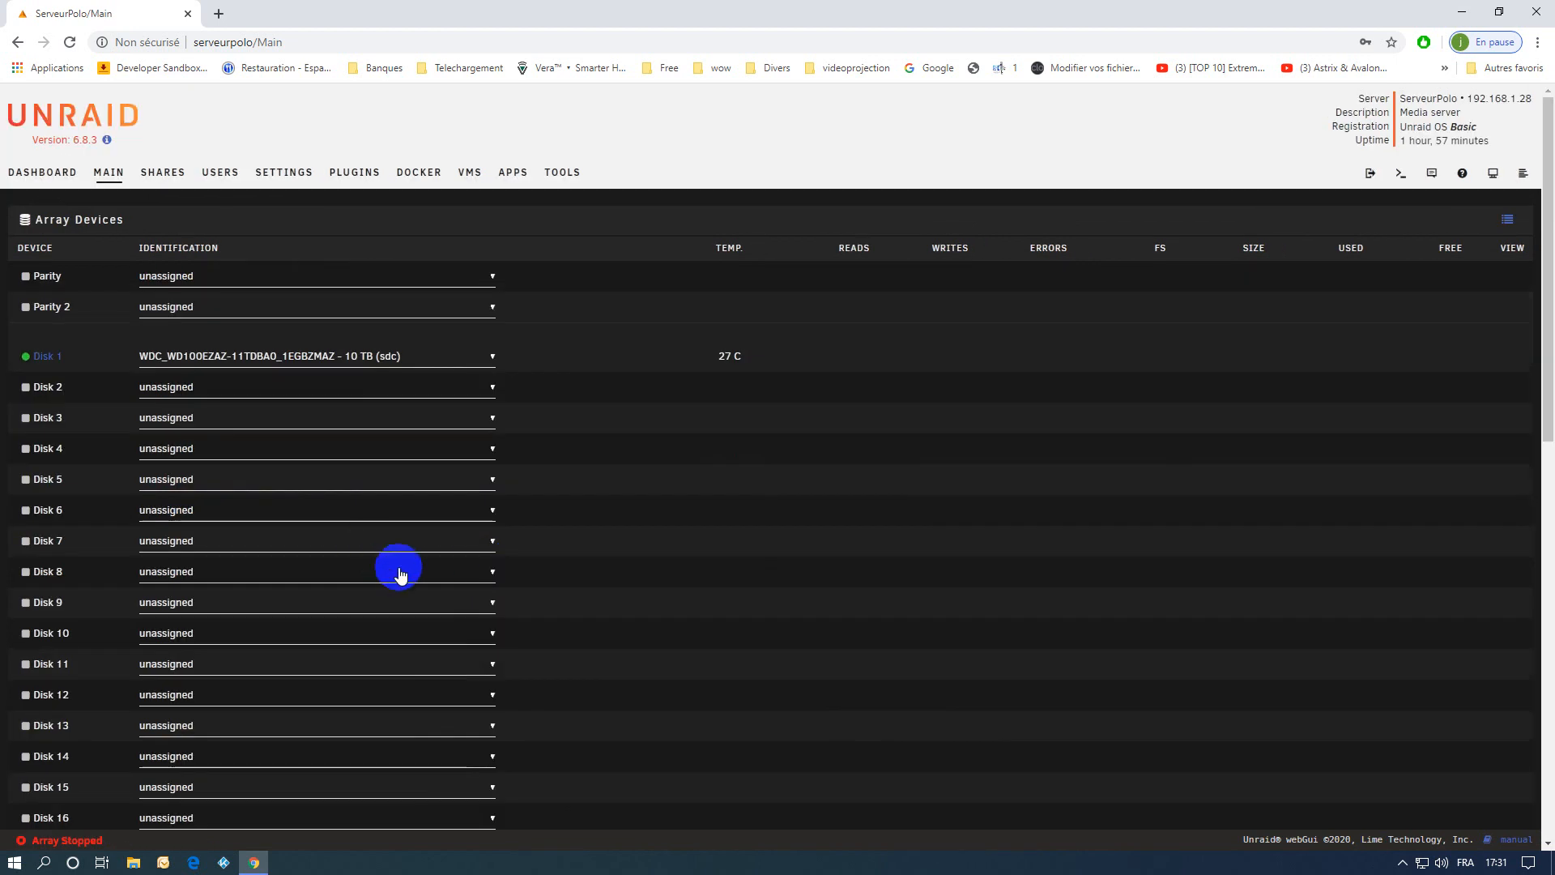
Set Disk 1's file system type to btrfs and apply the change.
left_click(47, 360)
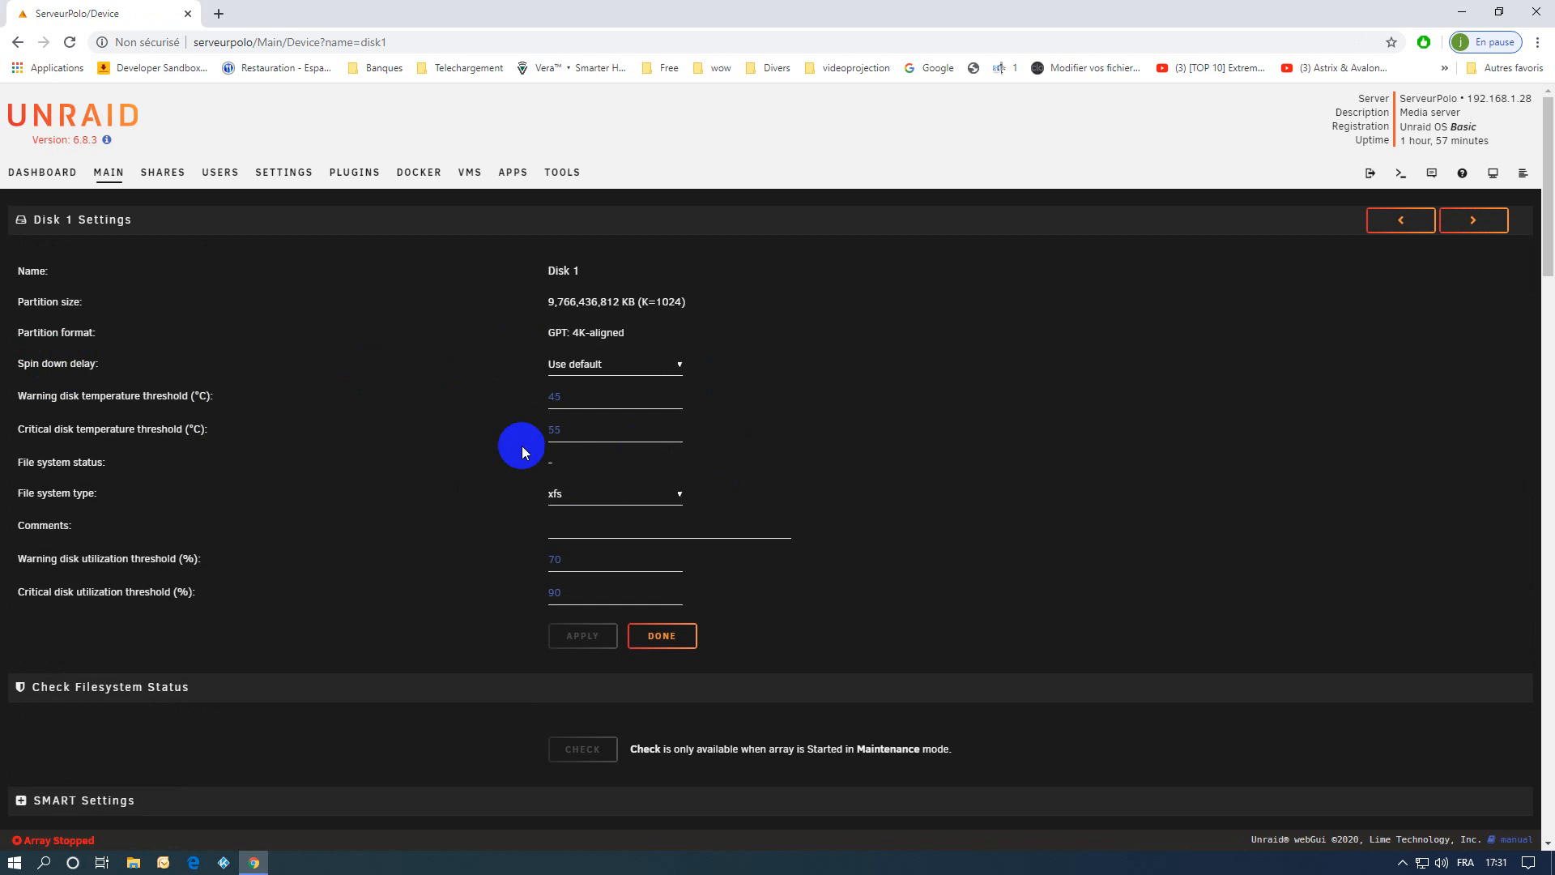
left_click(591, 495)
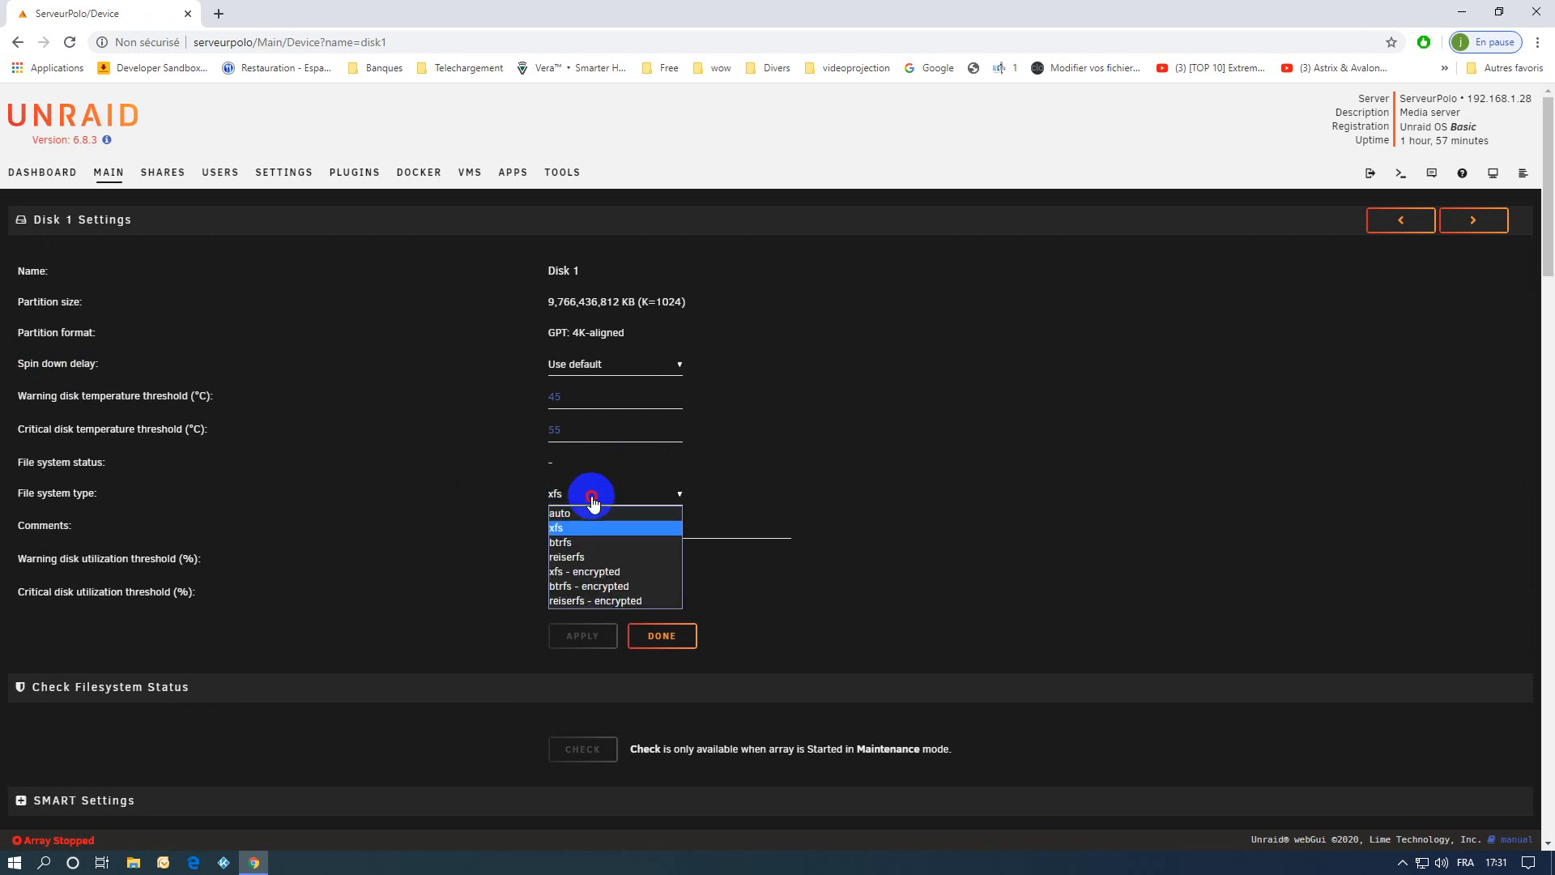
left_click(580, 544)
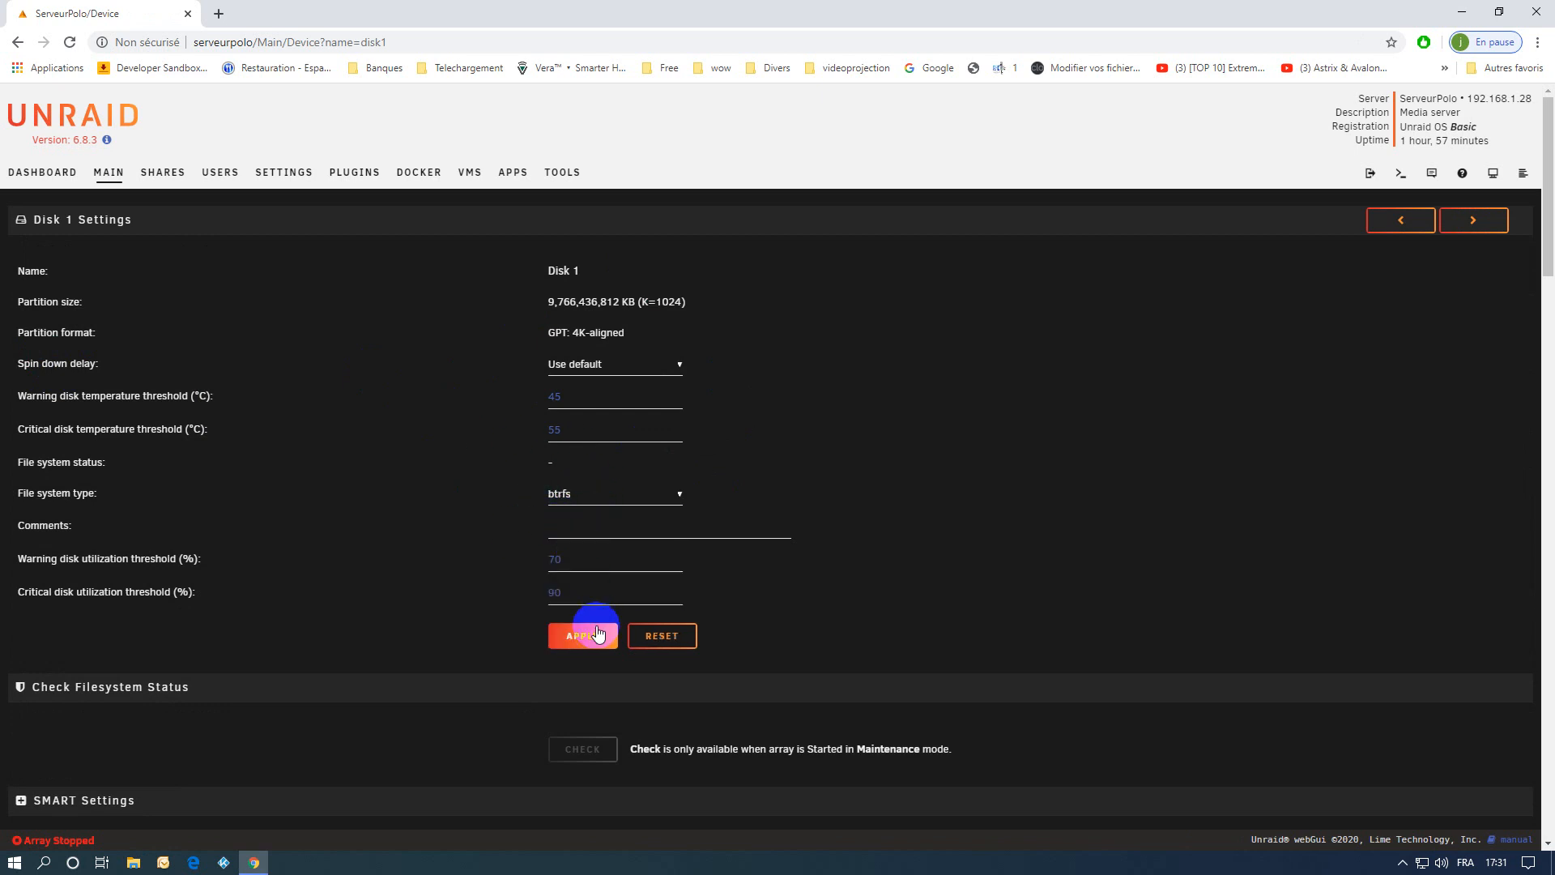
left_click(589, 642)
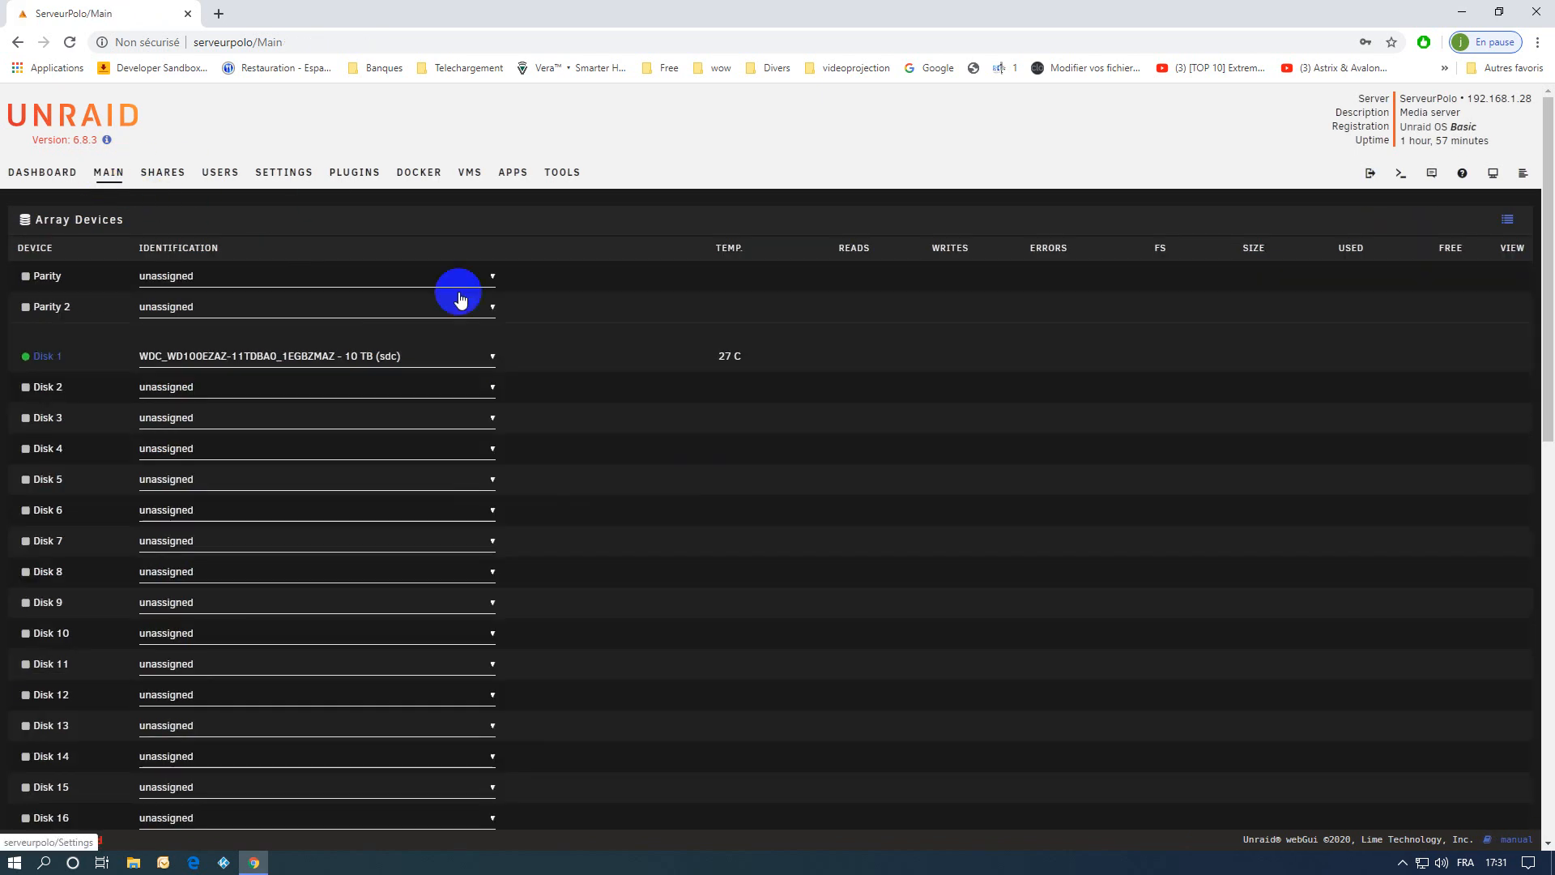
Set Disk 1 to no device and expand the WDC_WD100EZAZ drive's partition under Unassigned Devices.
scroll(535, 481, "down", 1)
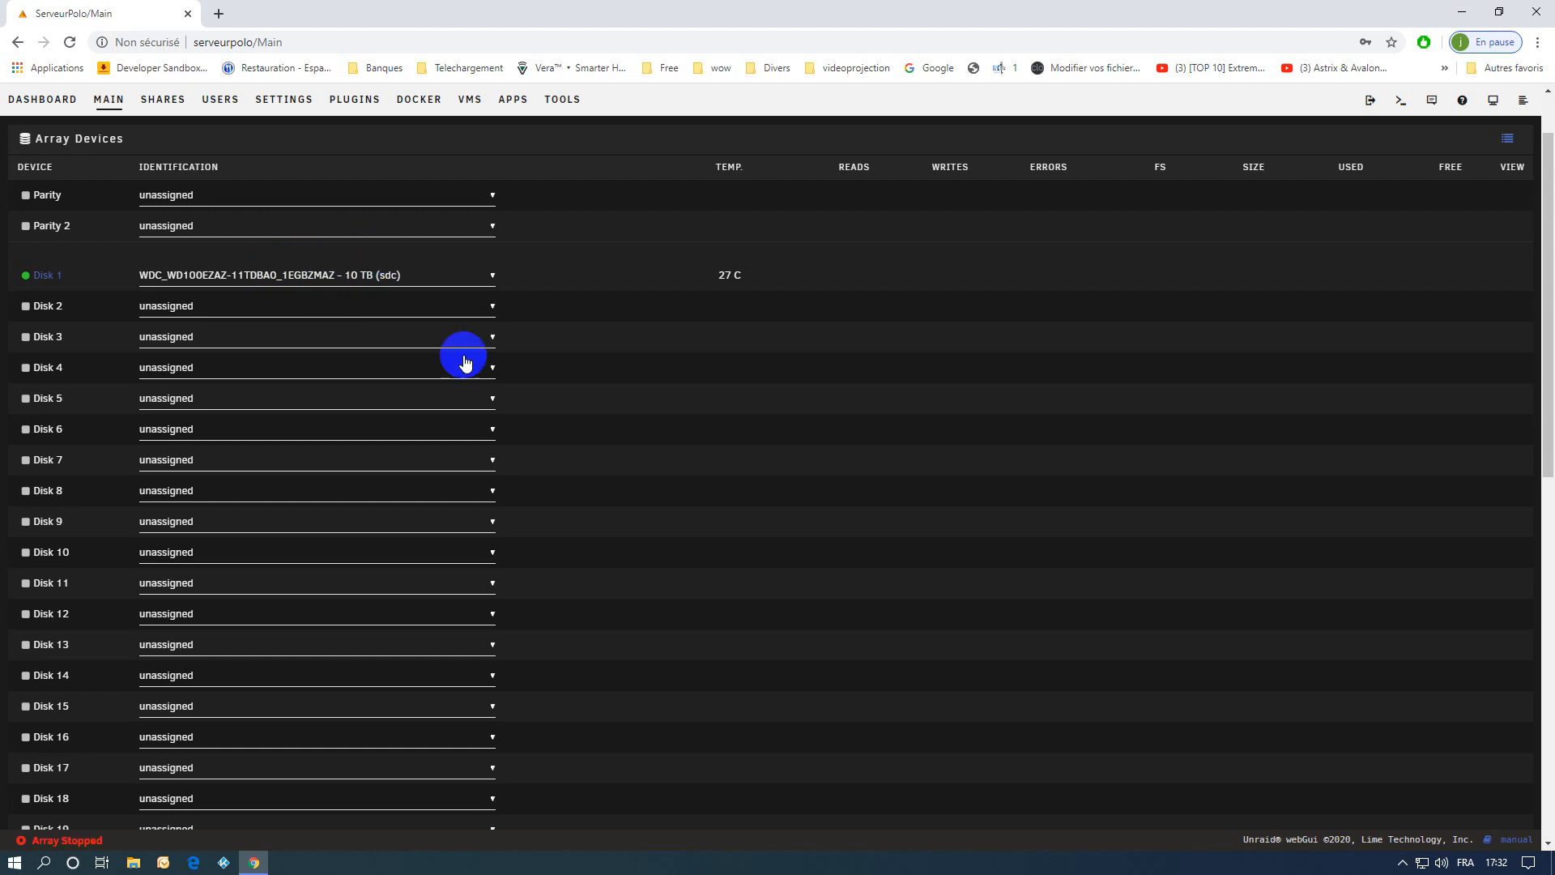
scroll(537, 573, "down", 8)
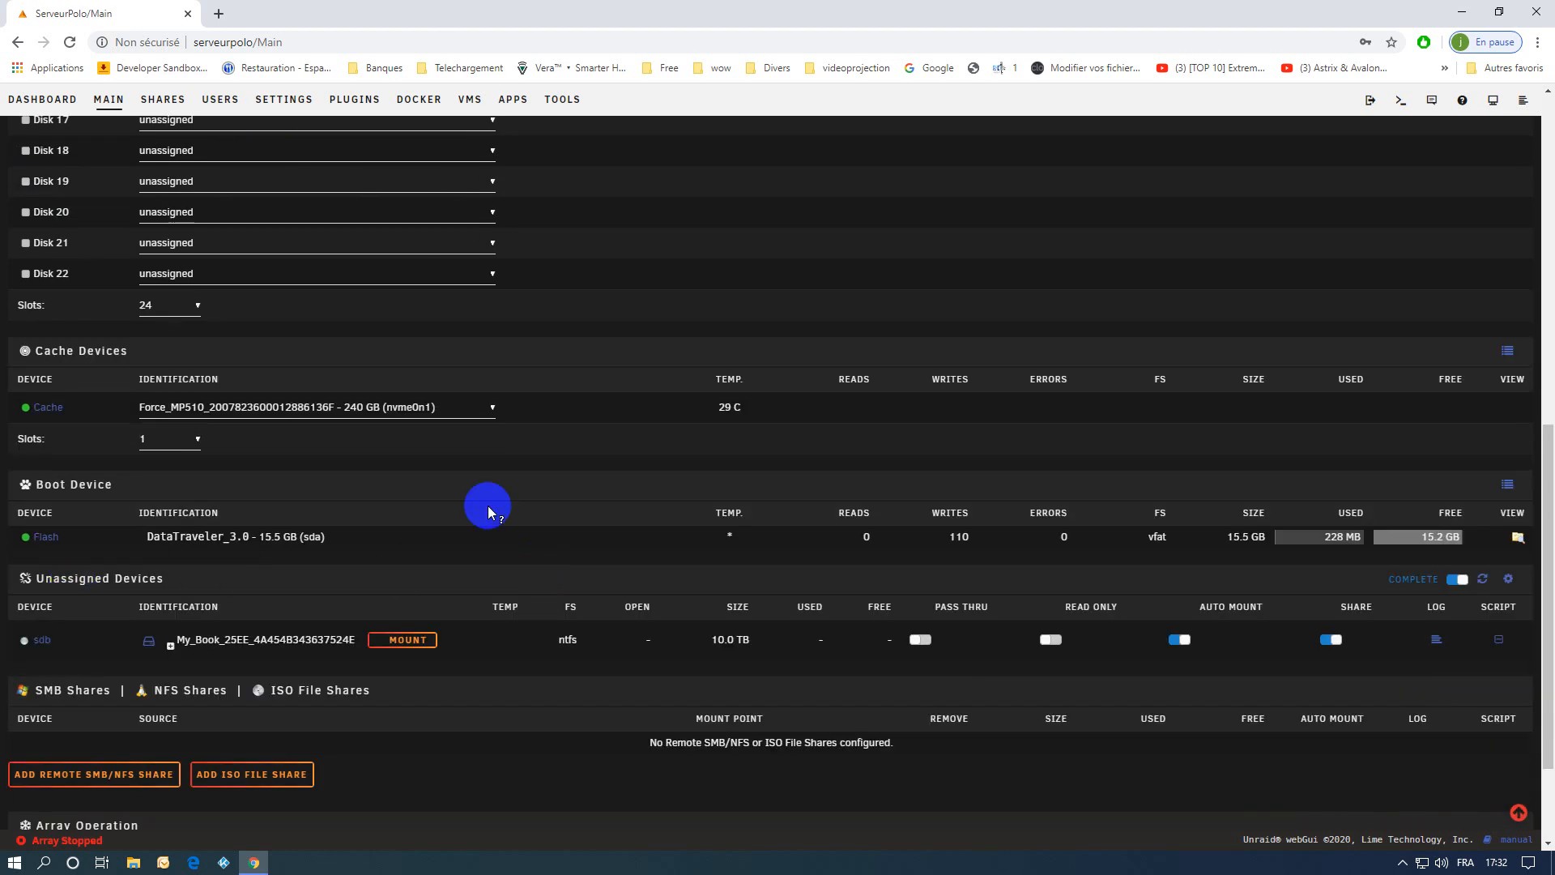
scroll(577, 486, "up", 9)
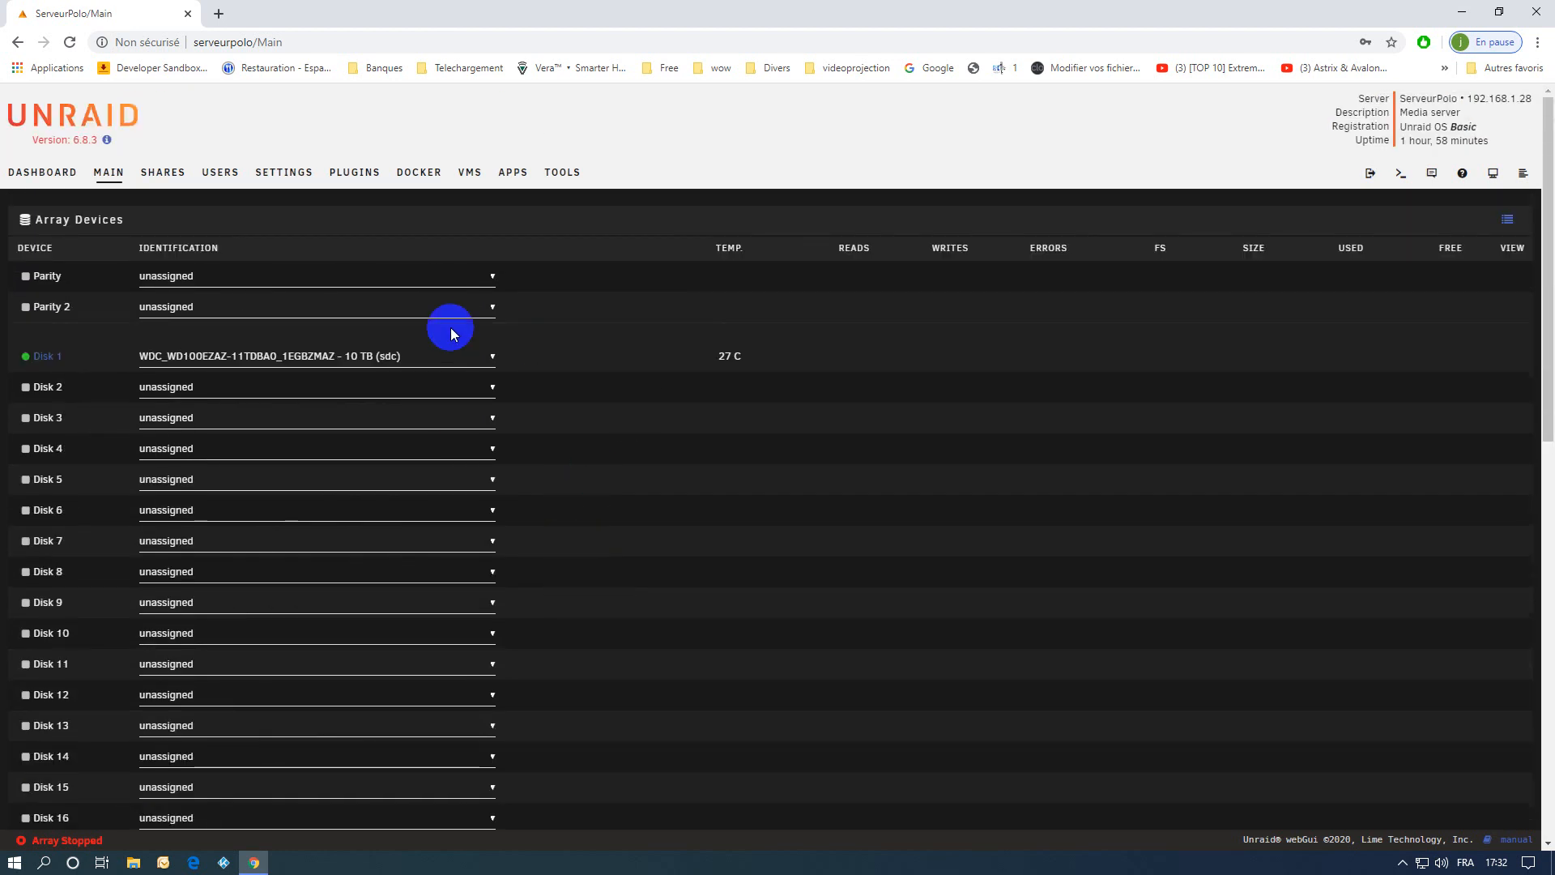
left_click(491, 358)
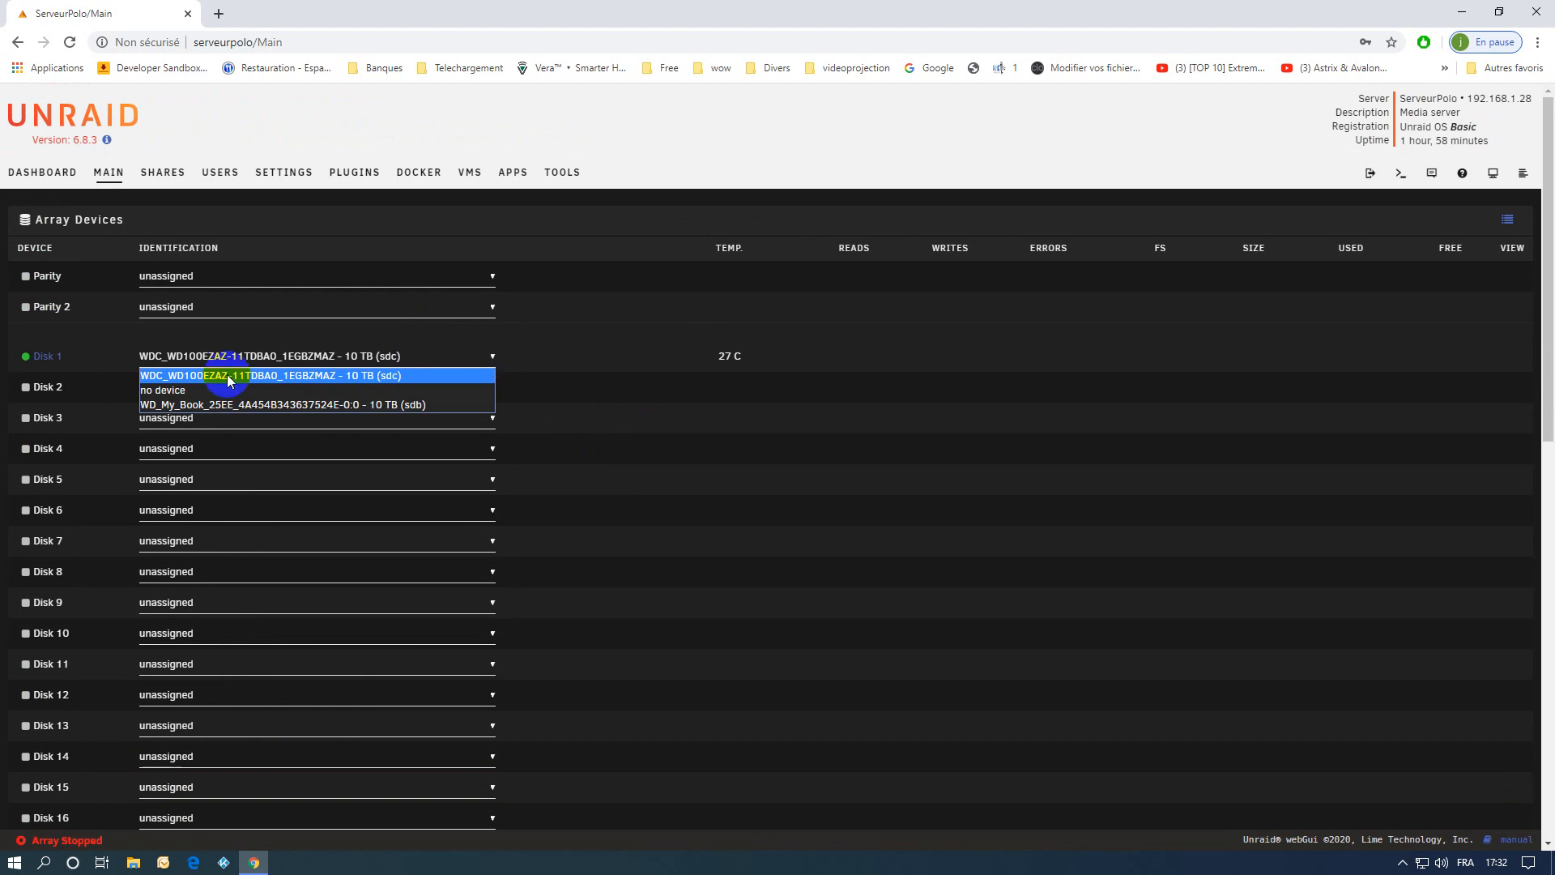
left_click(166, 390)
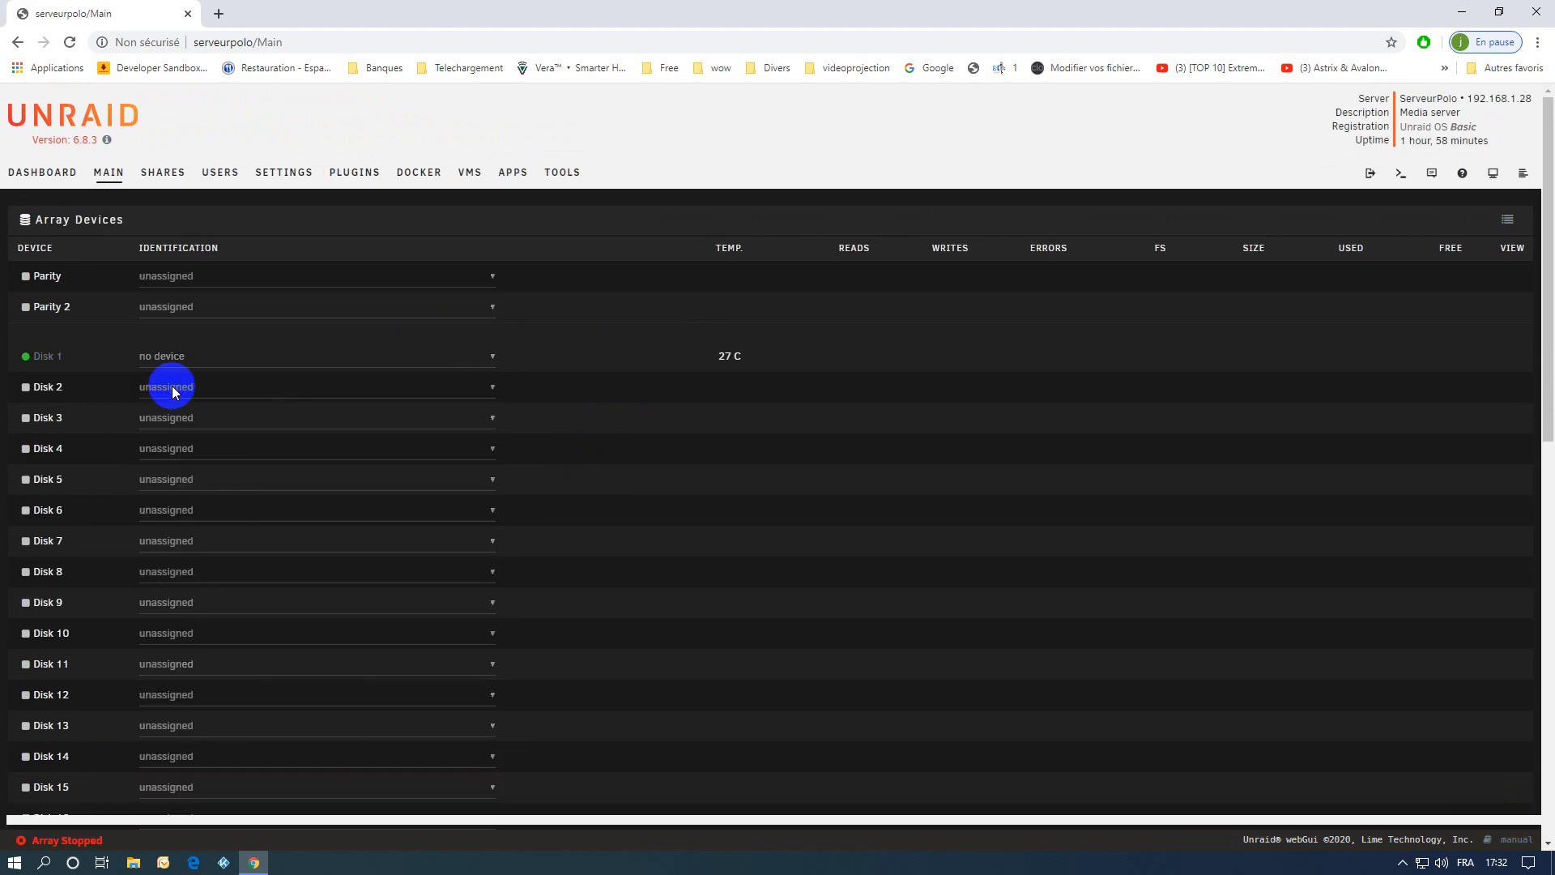
scroll(534, 524, "down", 4)
scroll(534, 532, "down", 7)
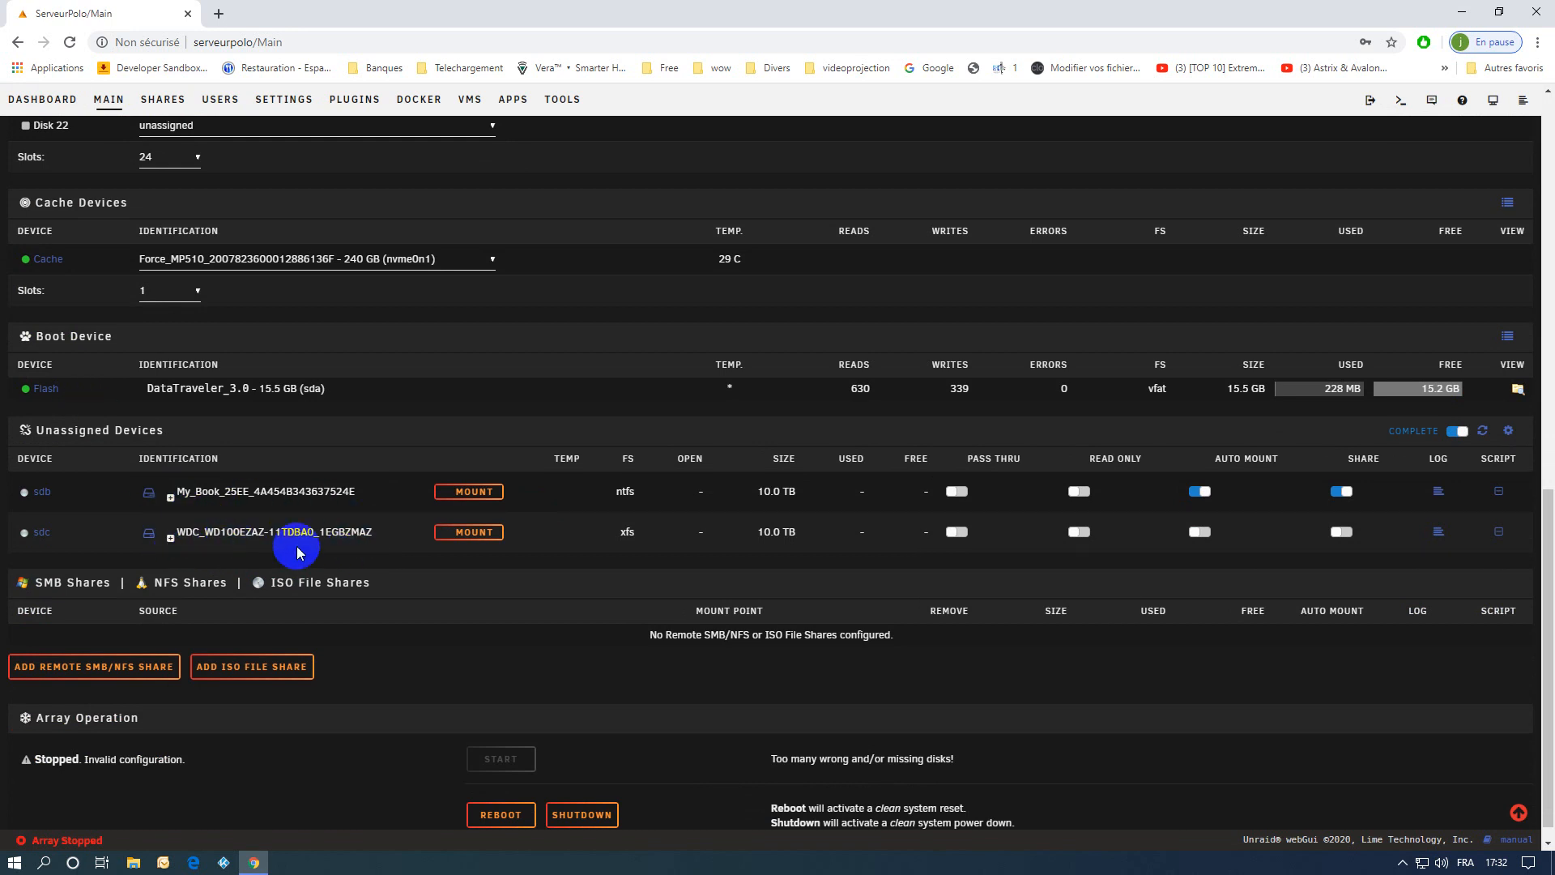
left_click(170, 541)
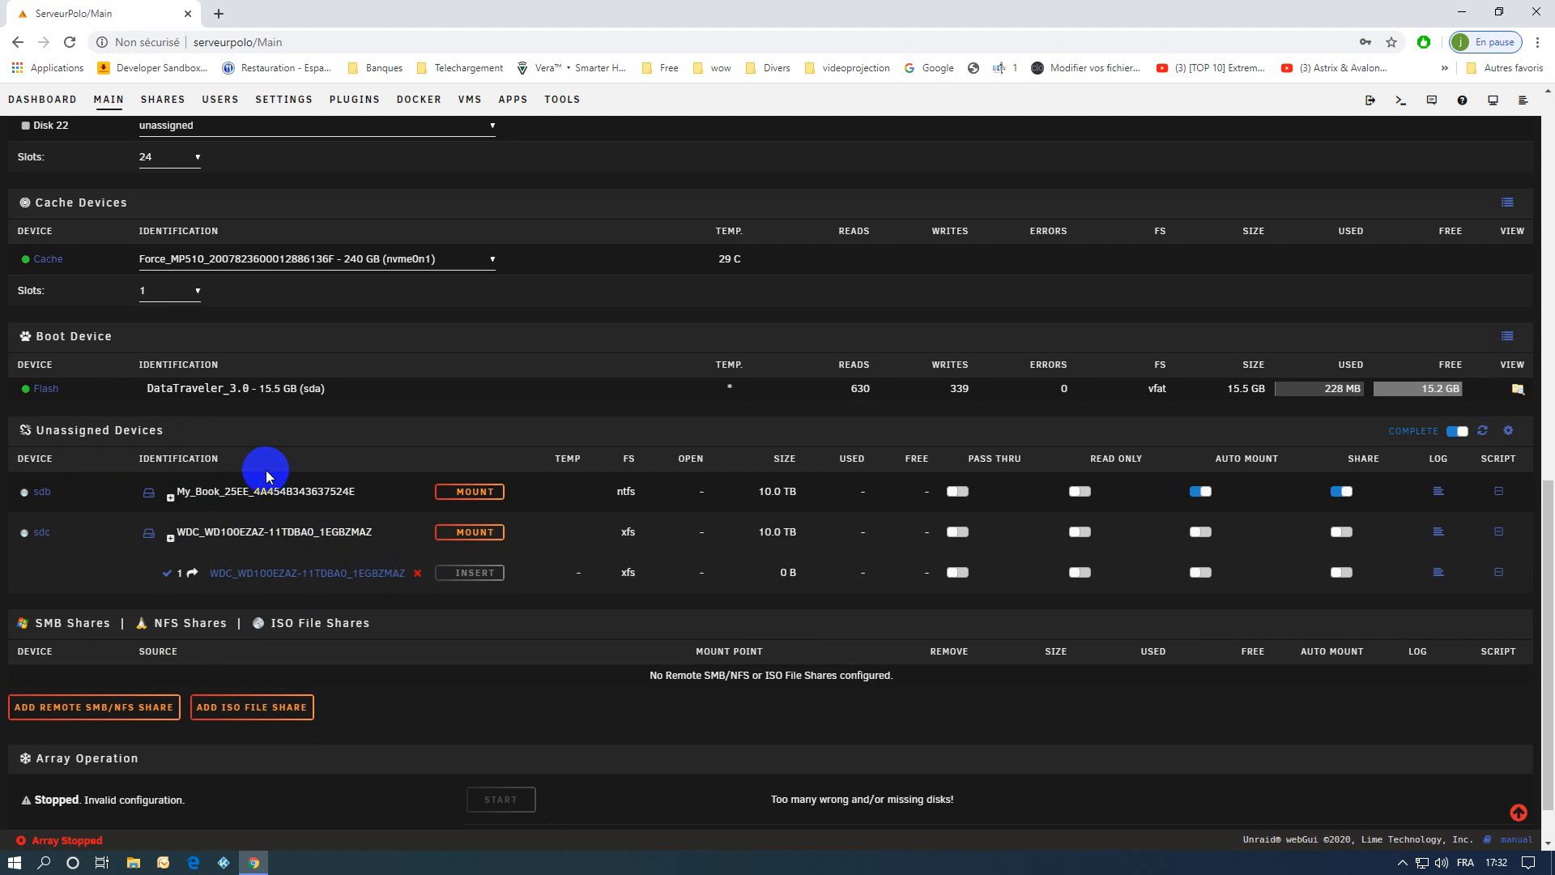
Reassign the WDC_WD100EZAZ 10 TB (sdc) drive to the Disk 1 slot.
scroll(268, 473, "up", 11)
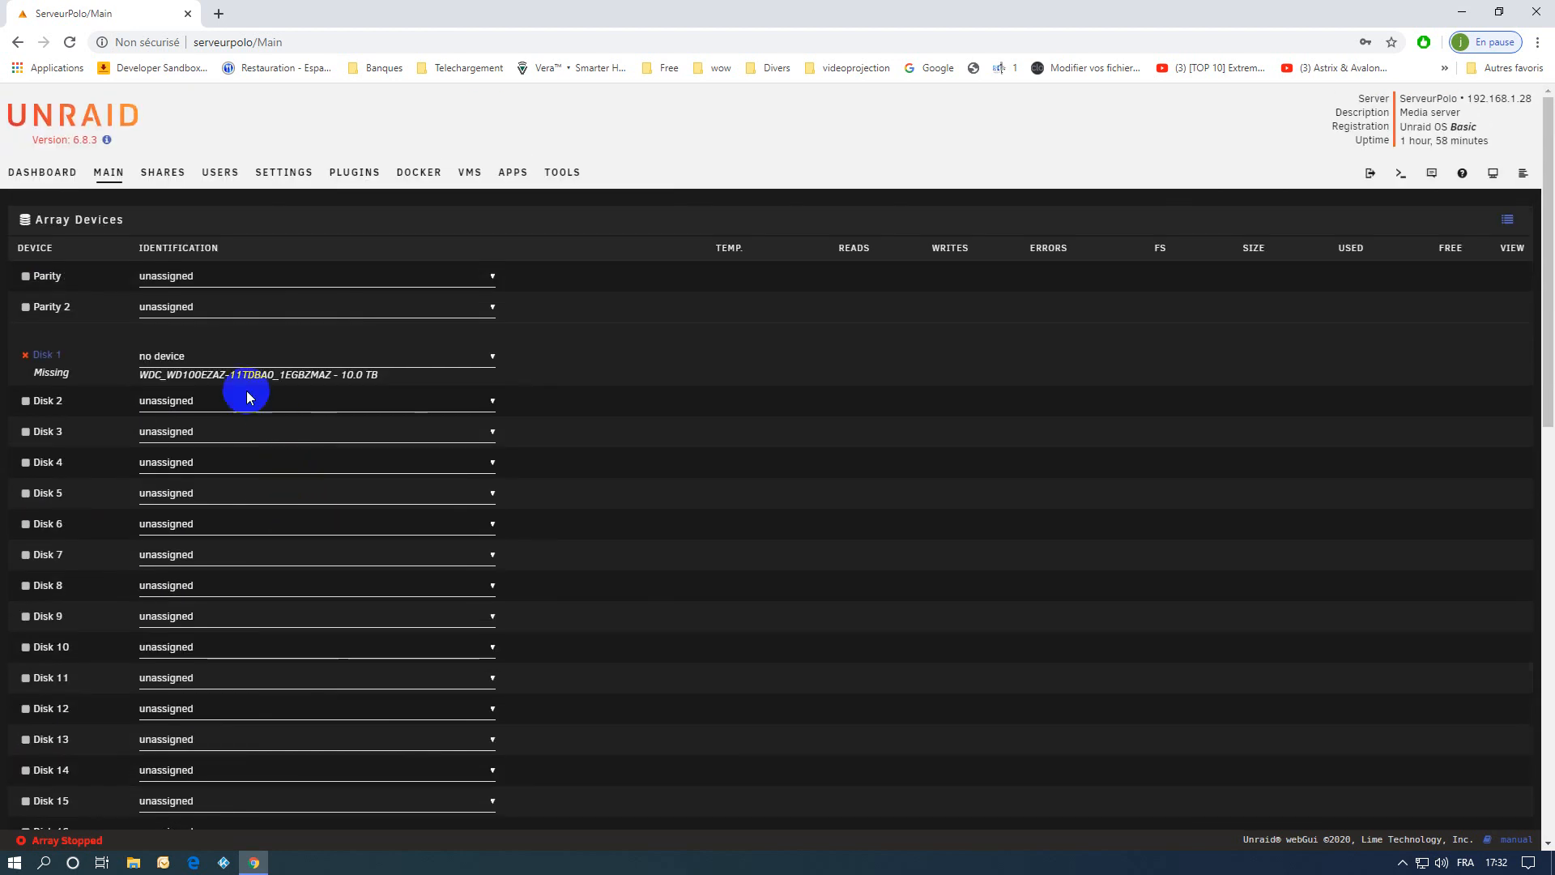
left_click(491, 363)
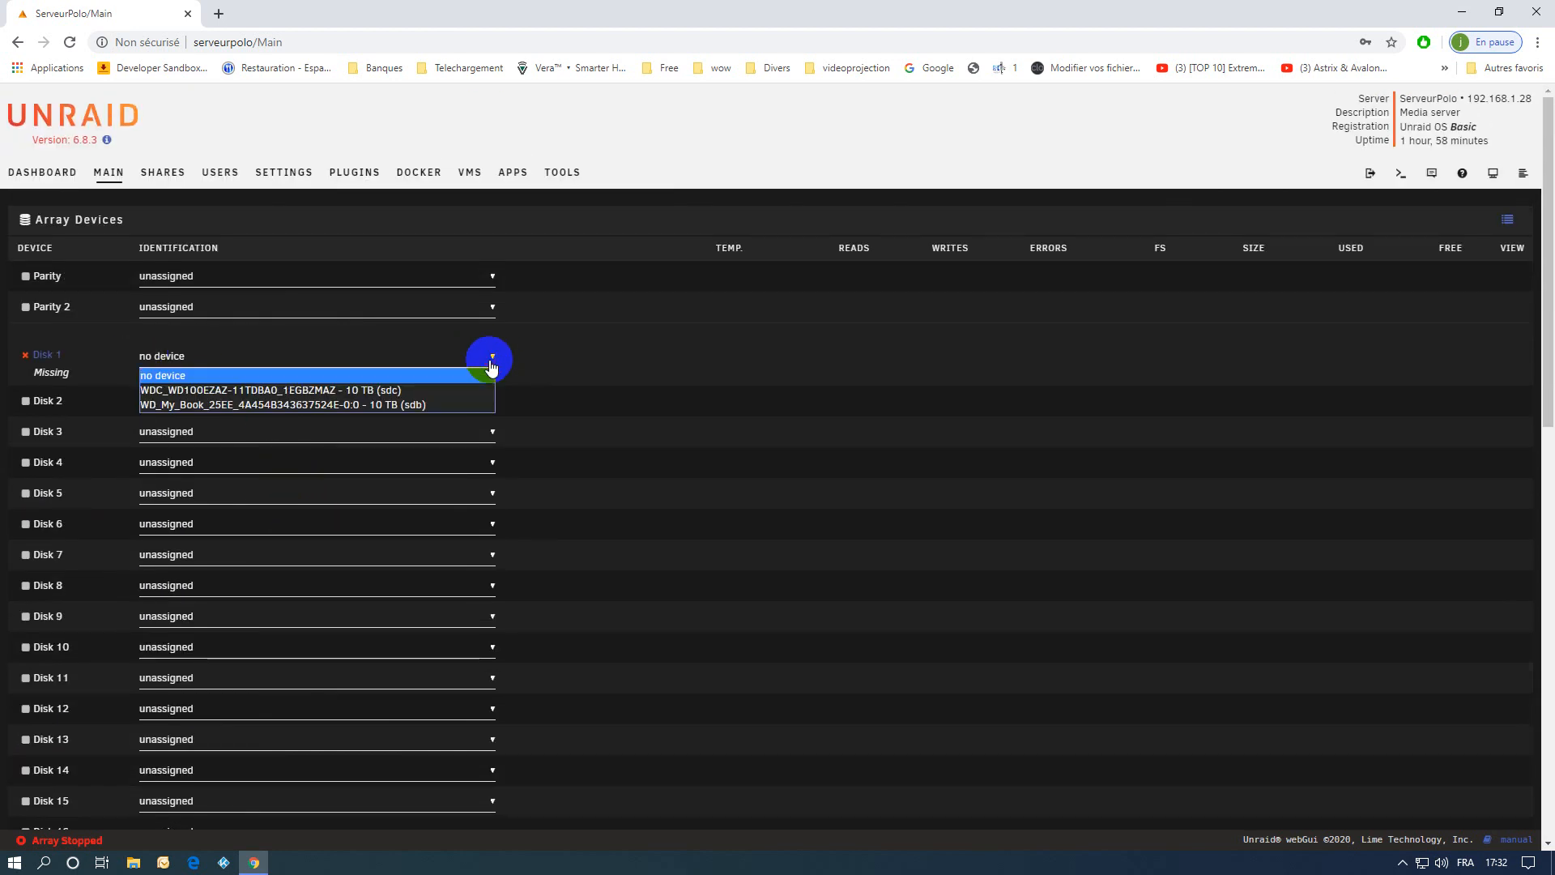
left_click(235, 390)
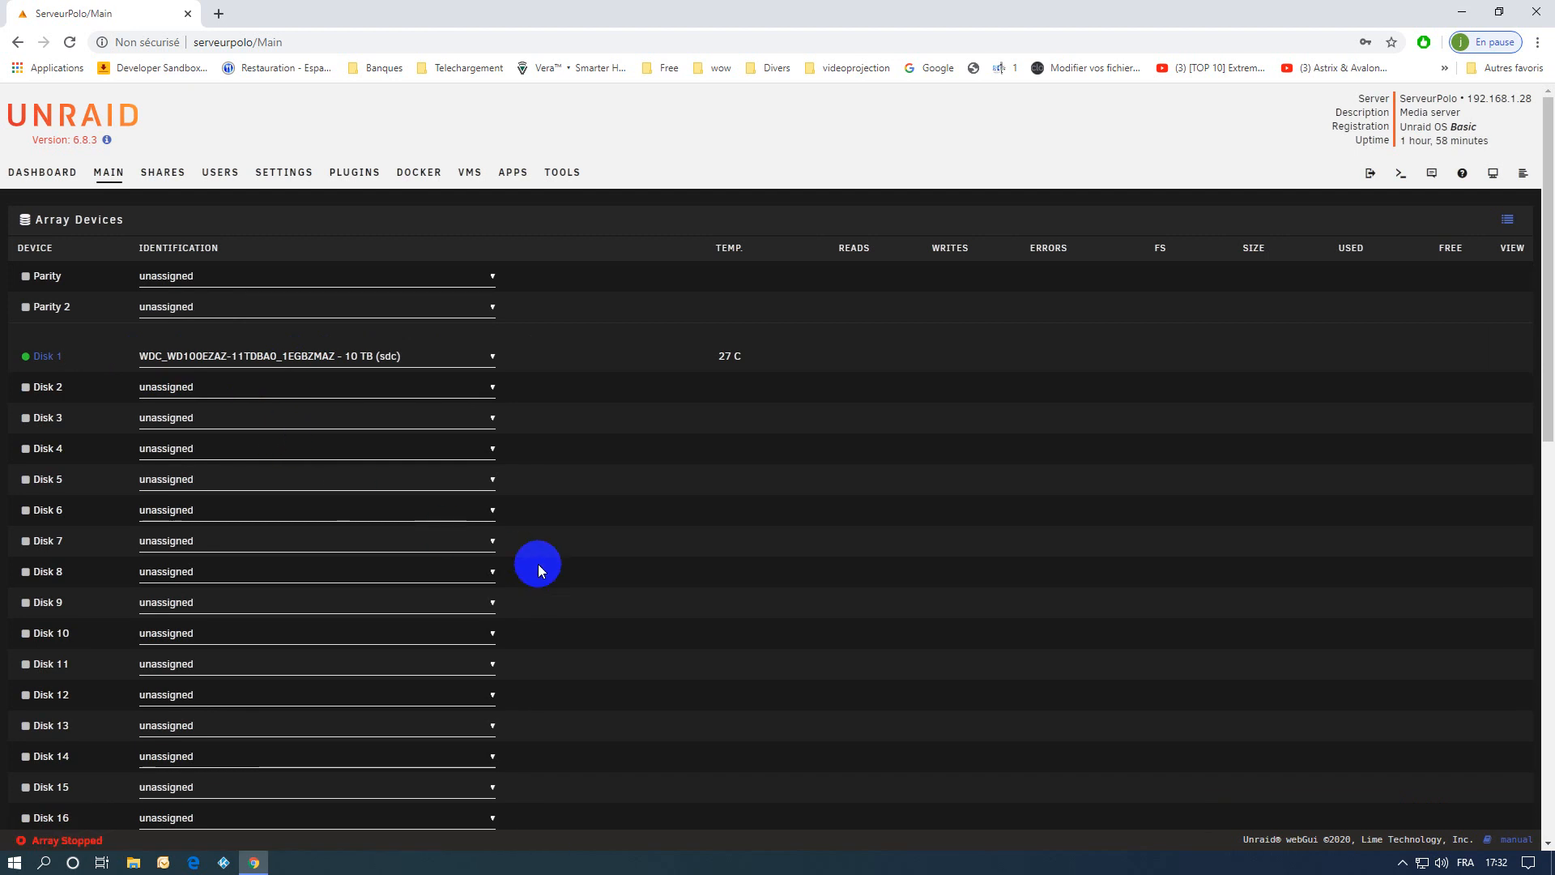
Start the array without maintenance mode.
scroll(541, 567, "down", 5)
scroll(541, 572, "down", 6)
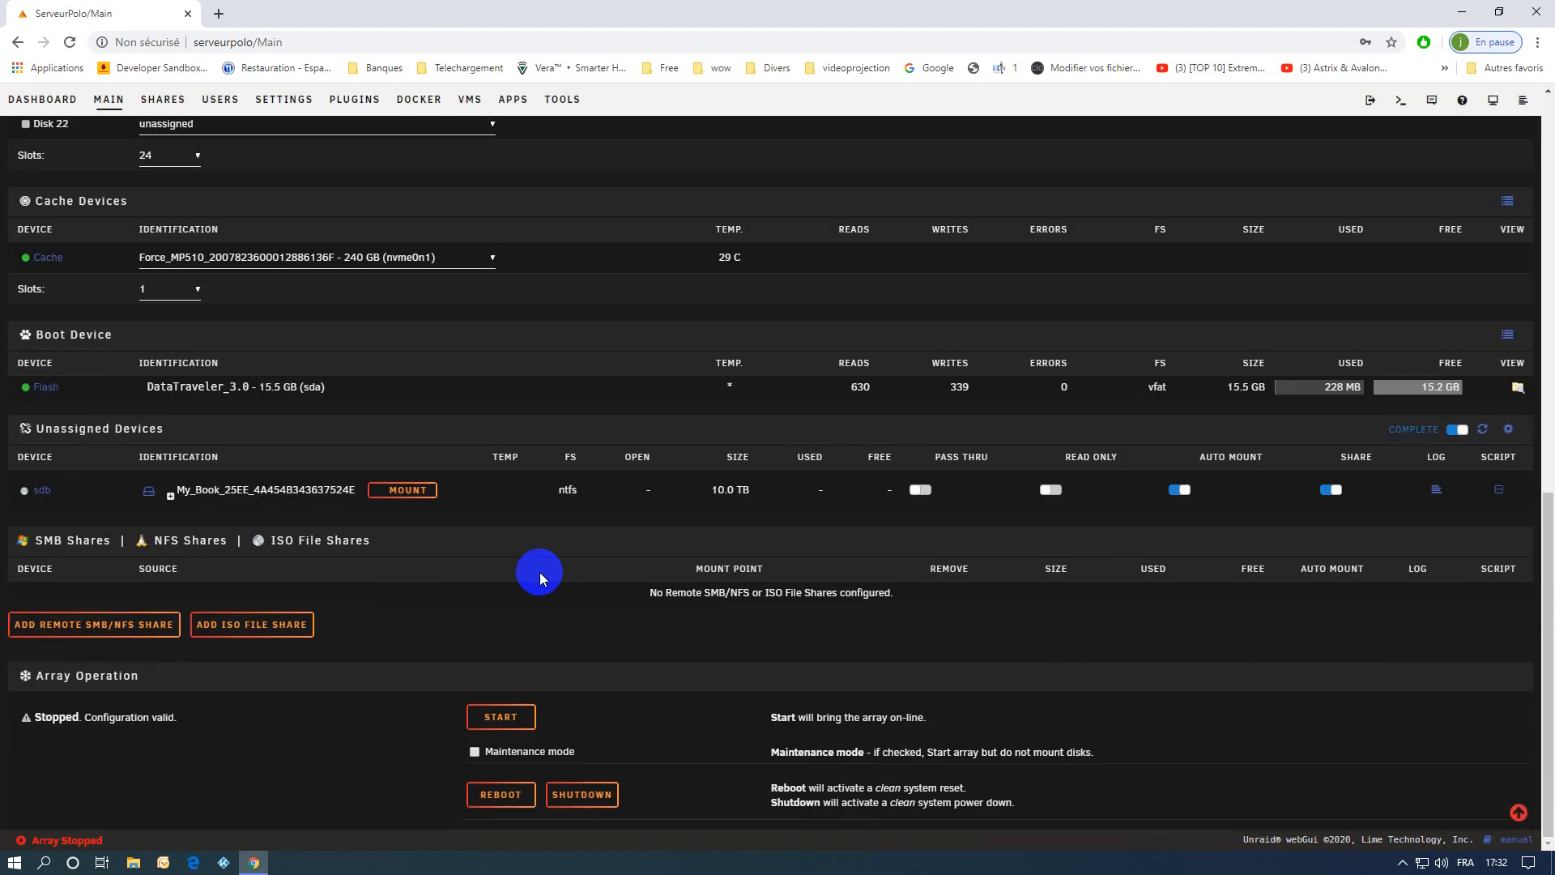
left_click(501, 720)
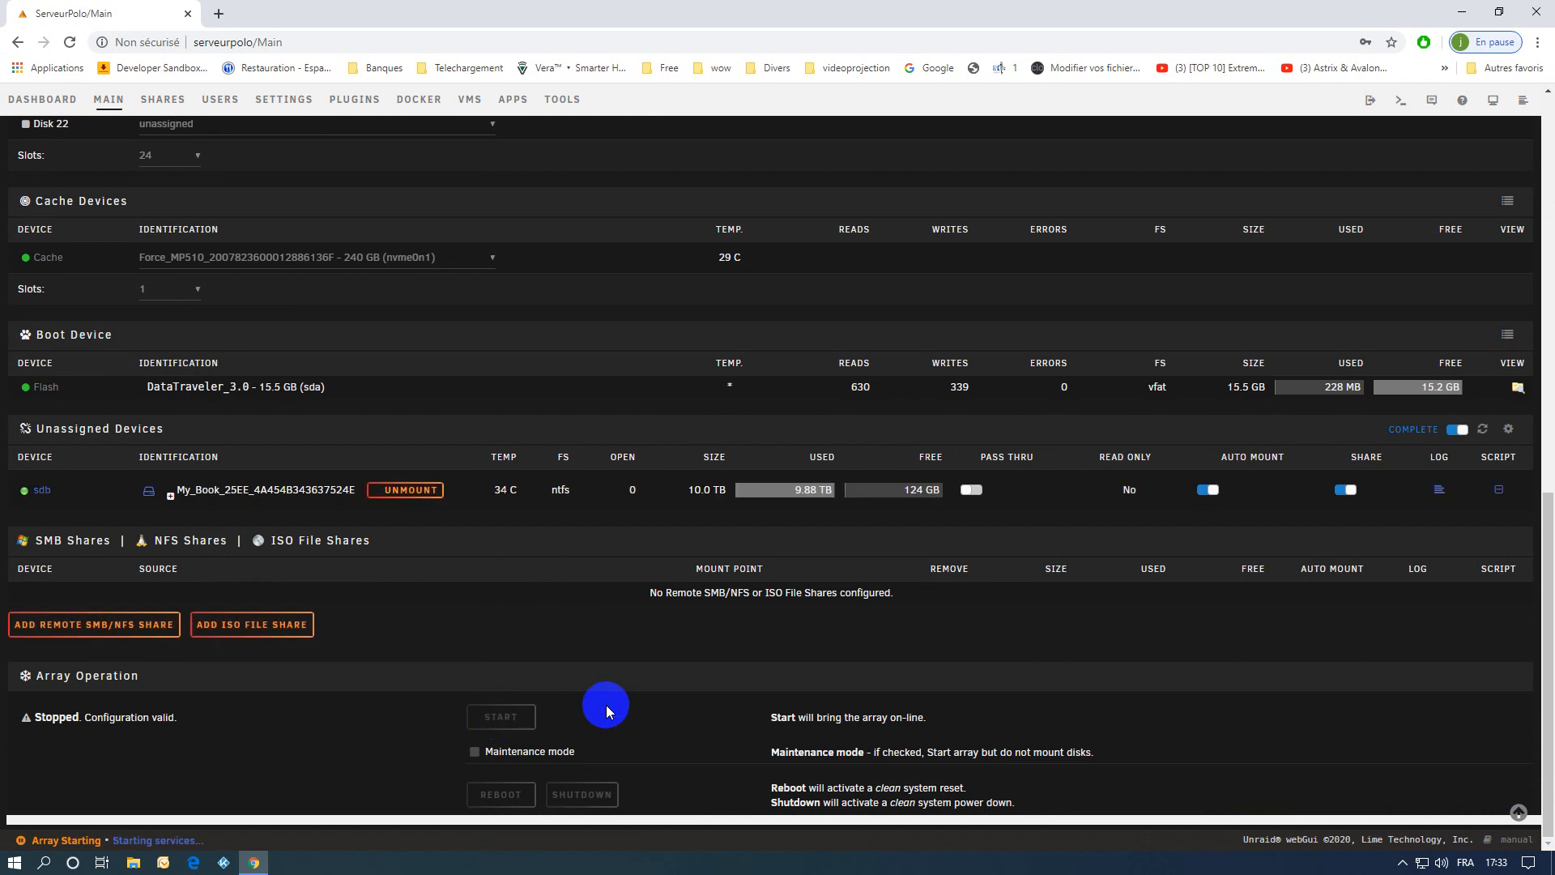
Confirm formatting of the unmountable disks and format Disk 1.
scroll(540, 637, "up", 10)
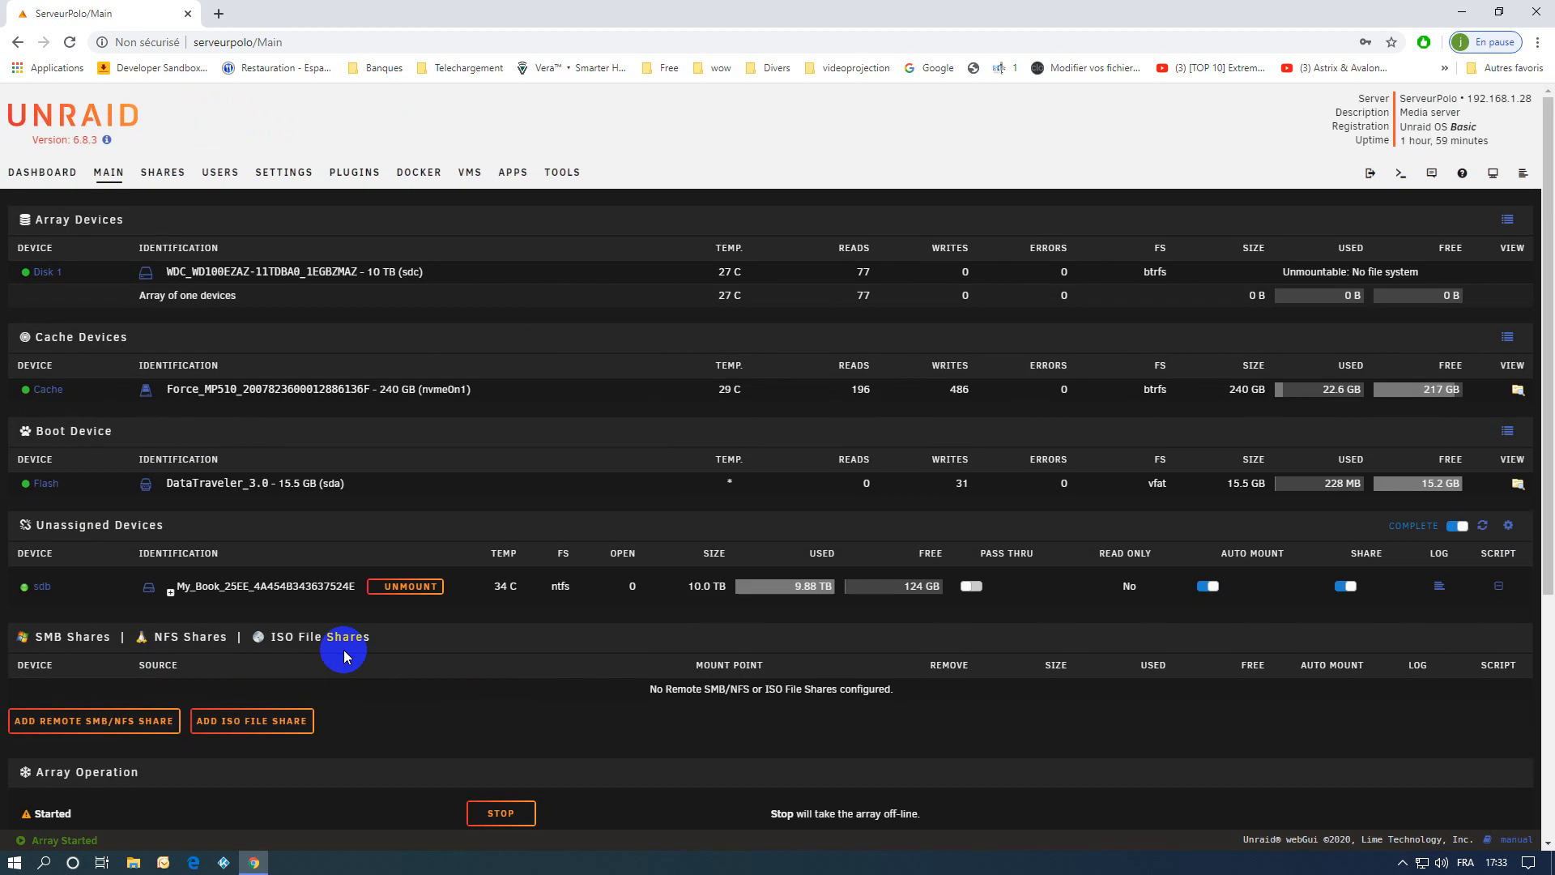
scroll(343, 649, "down", 5)
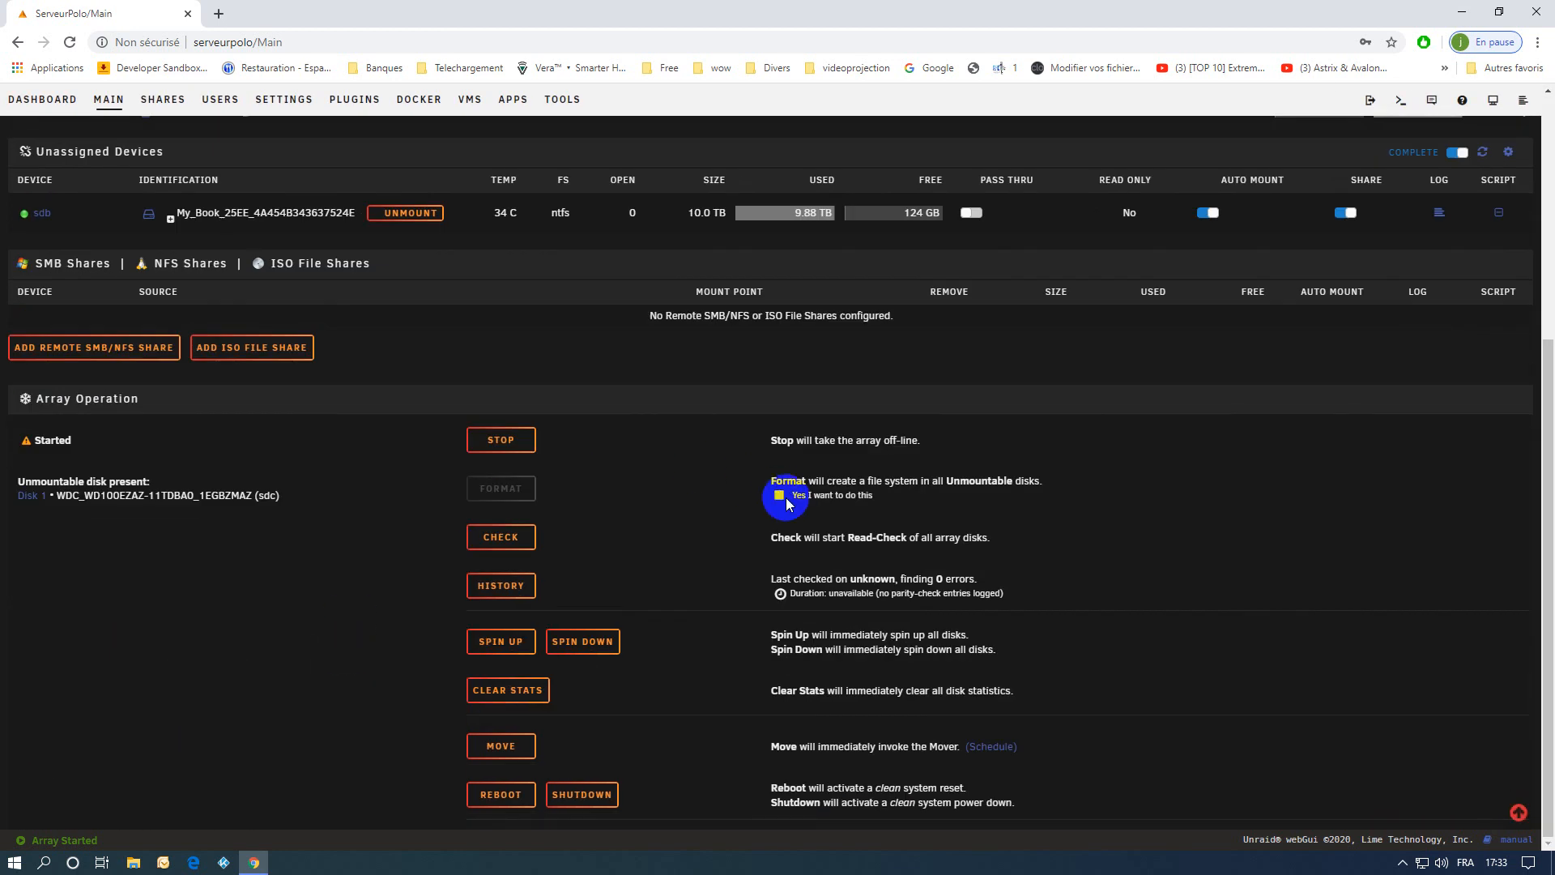
left_click(779, 495)
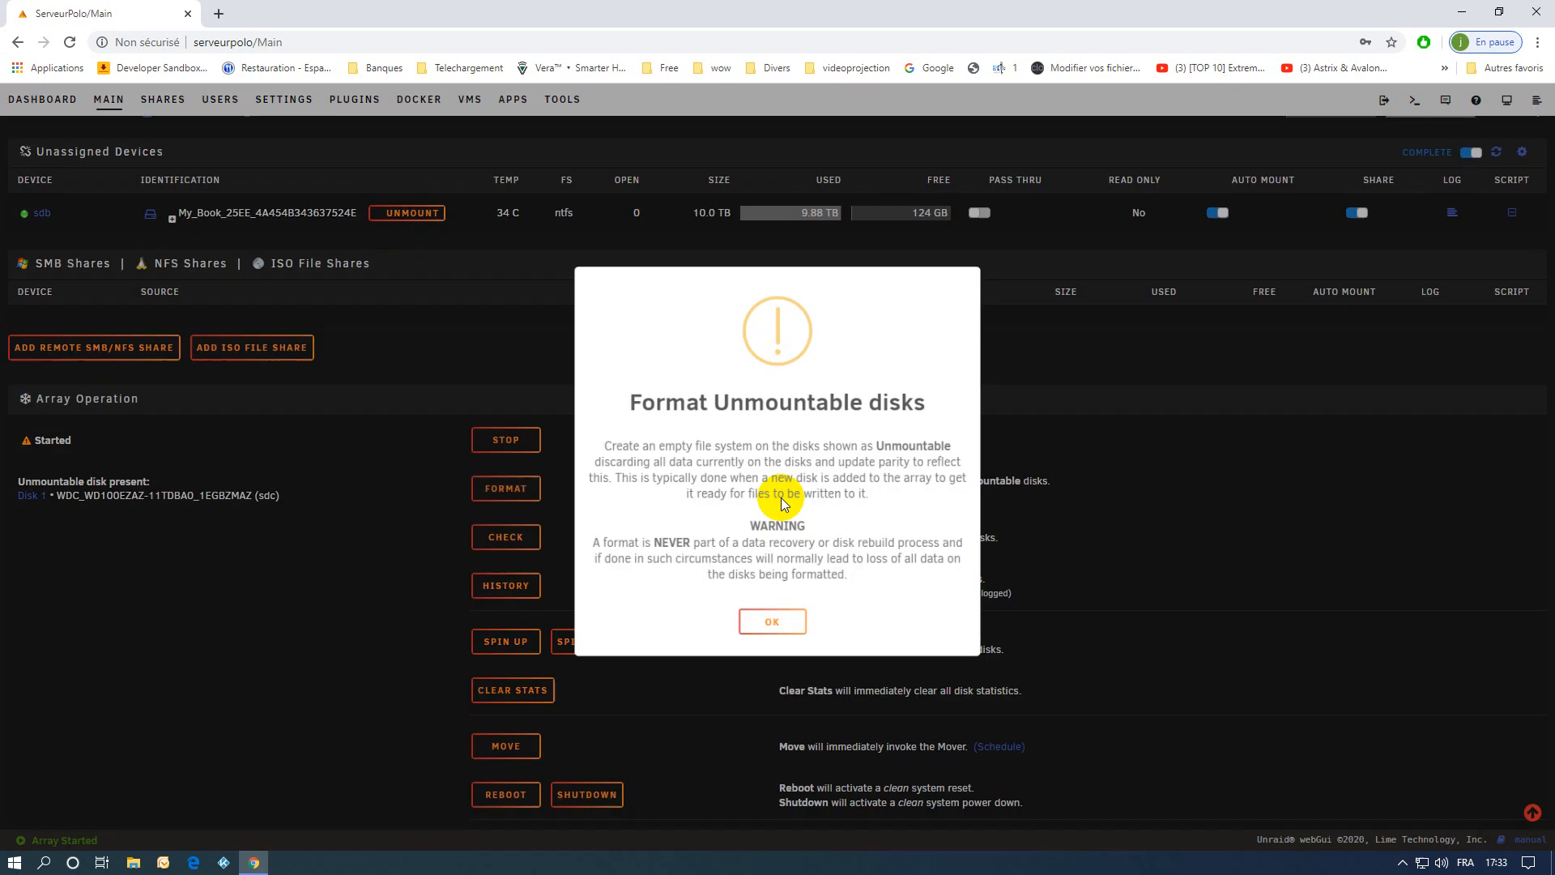
left_click(772, 631)
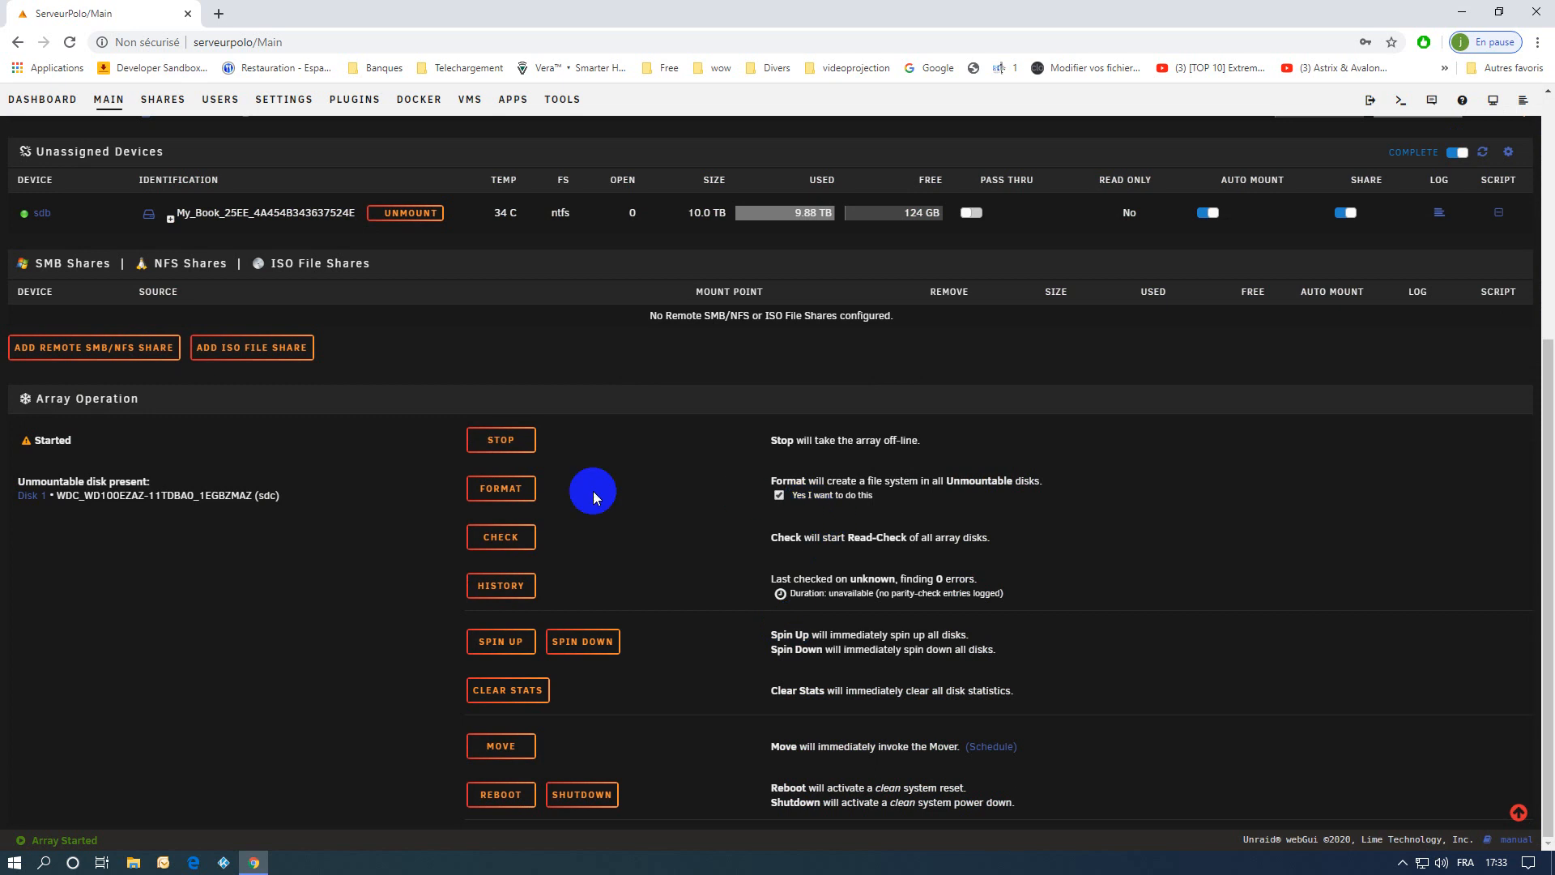
left_click(502, 489)
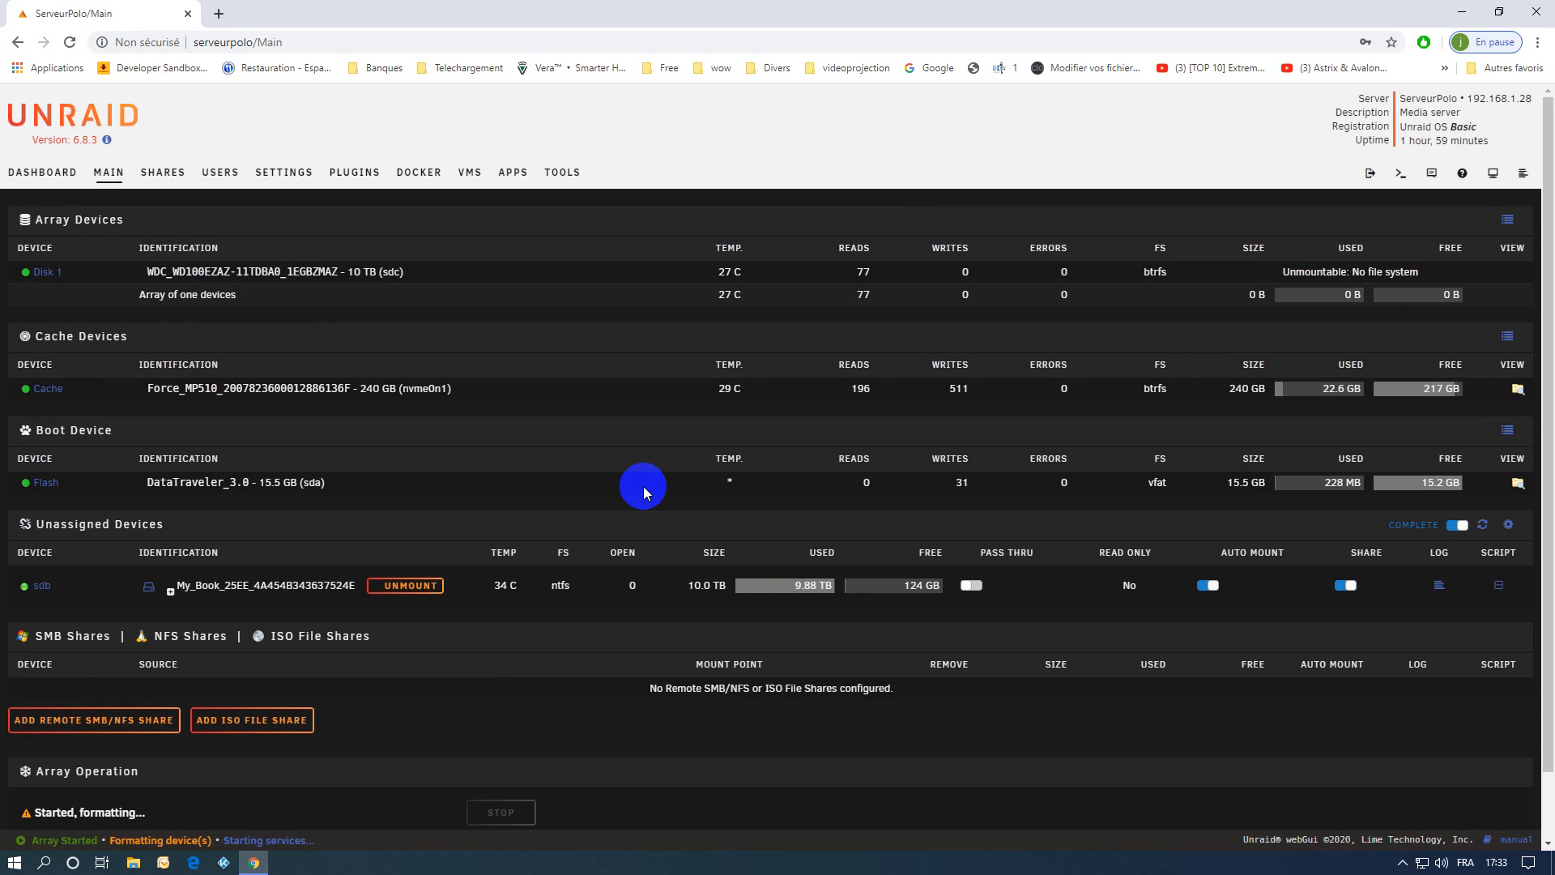
scroll(643, 487, "down", 1)
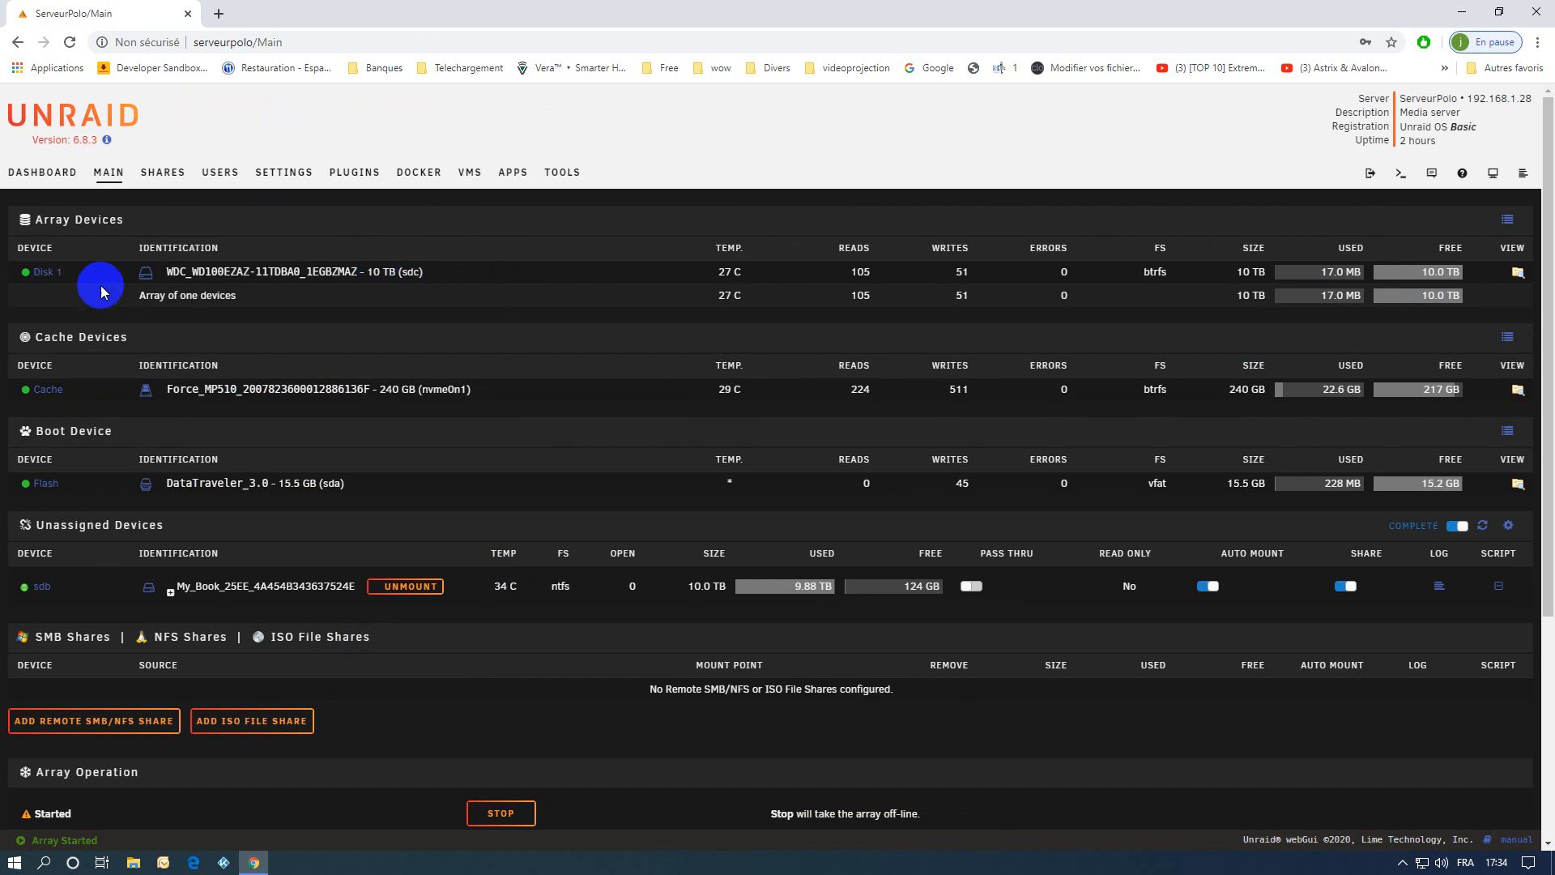
Compute the sizes of all disk shares to check the formatted disk1, and return to the main page.
left_click(162, 171)
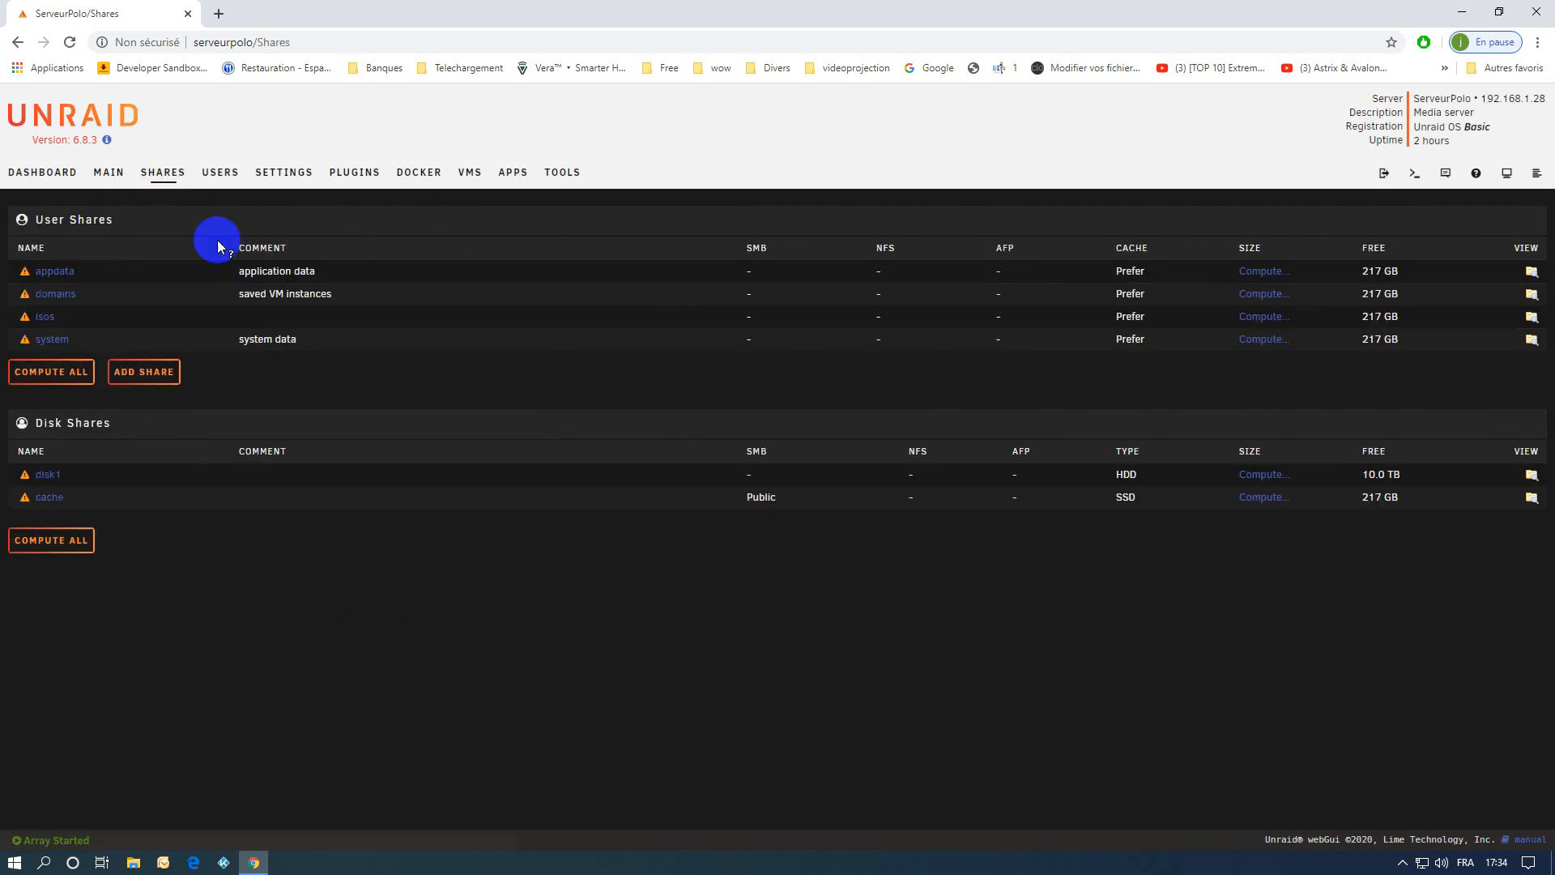
left_click(57, 541)
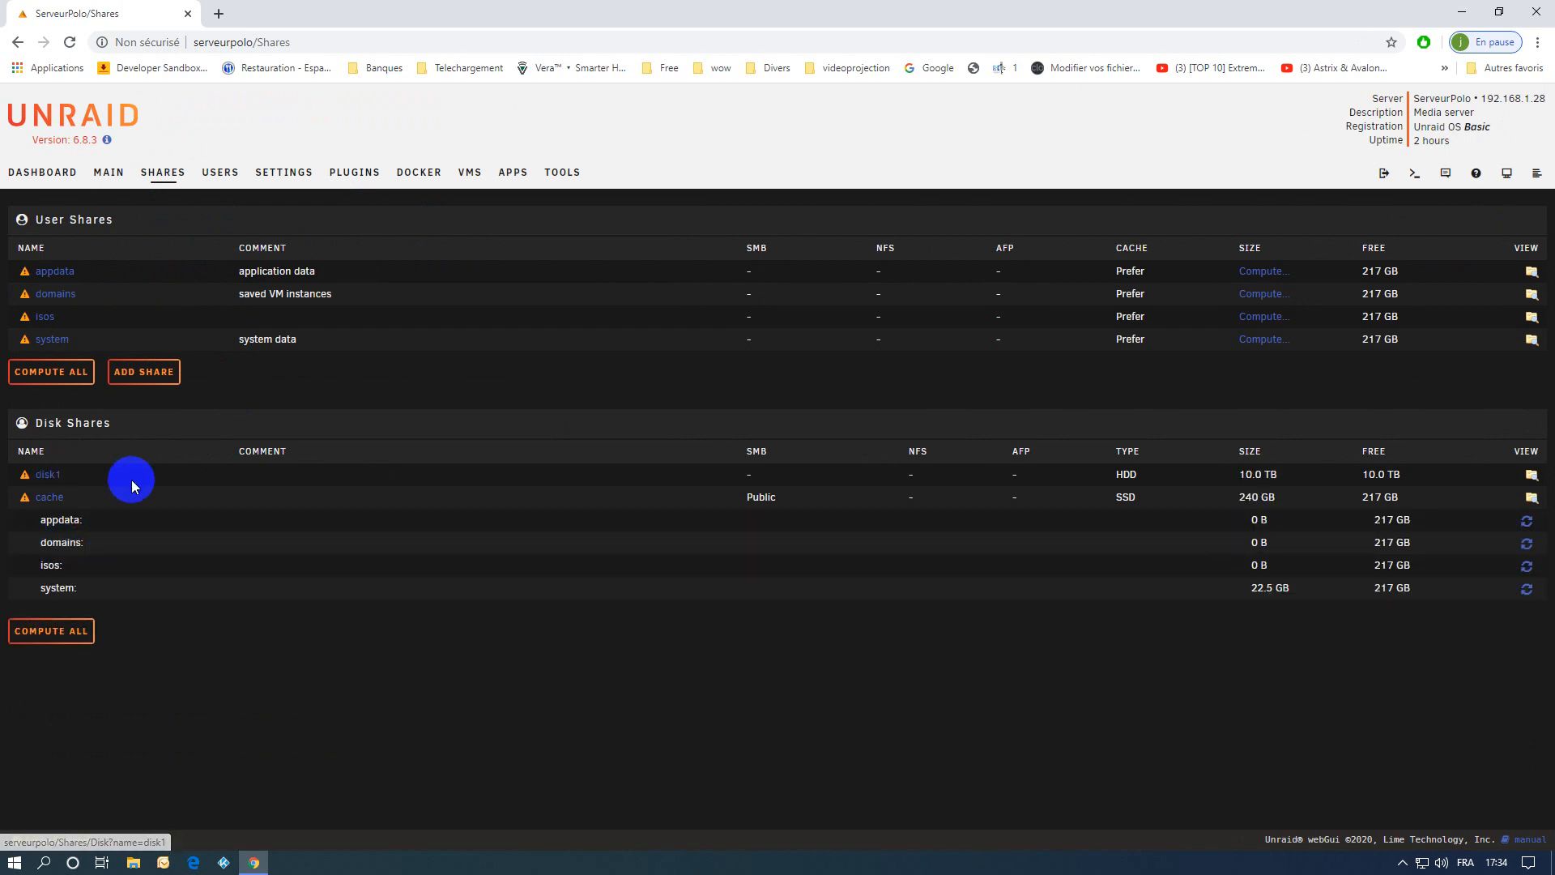
left_click(108, 172)
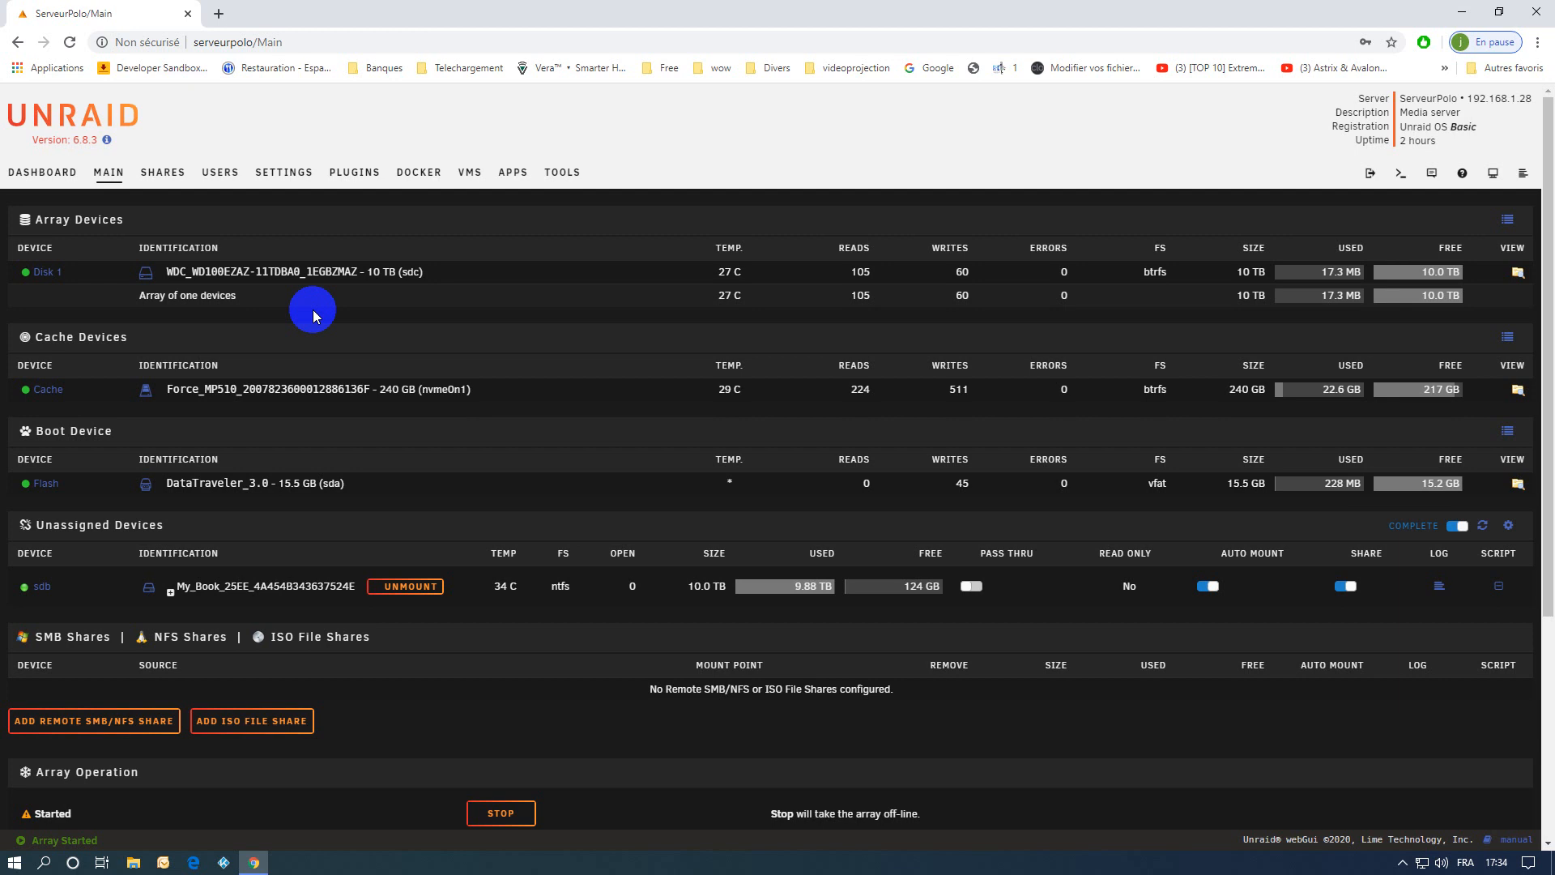
Switch to File Explorer and open the My_Book share on the SERVEURPOLO server.
left_click(134, 861)
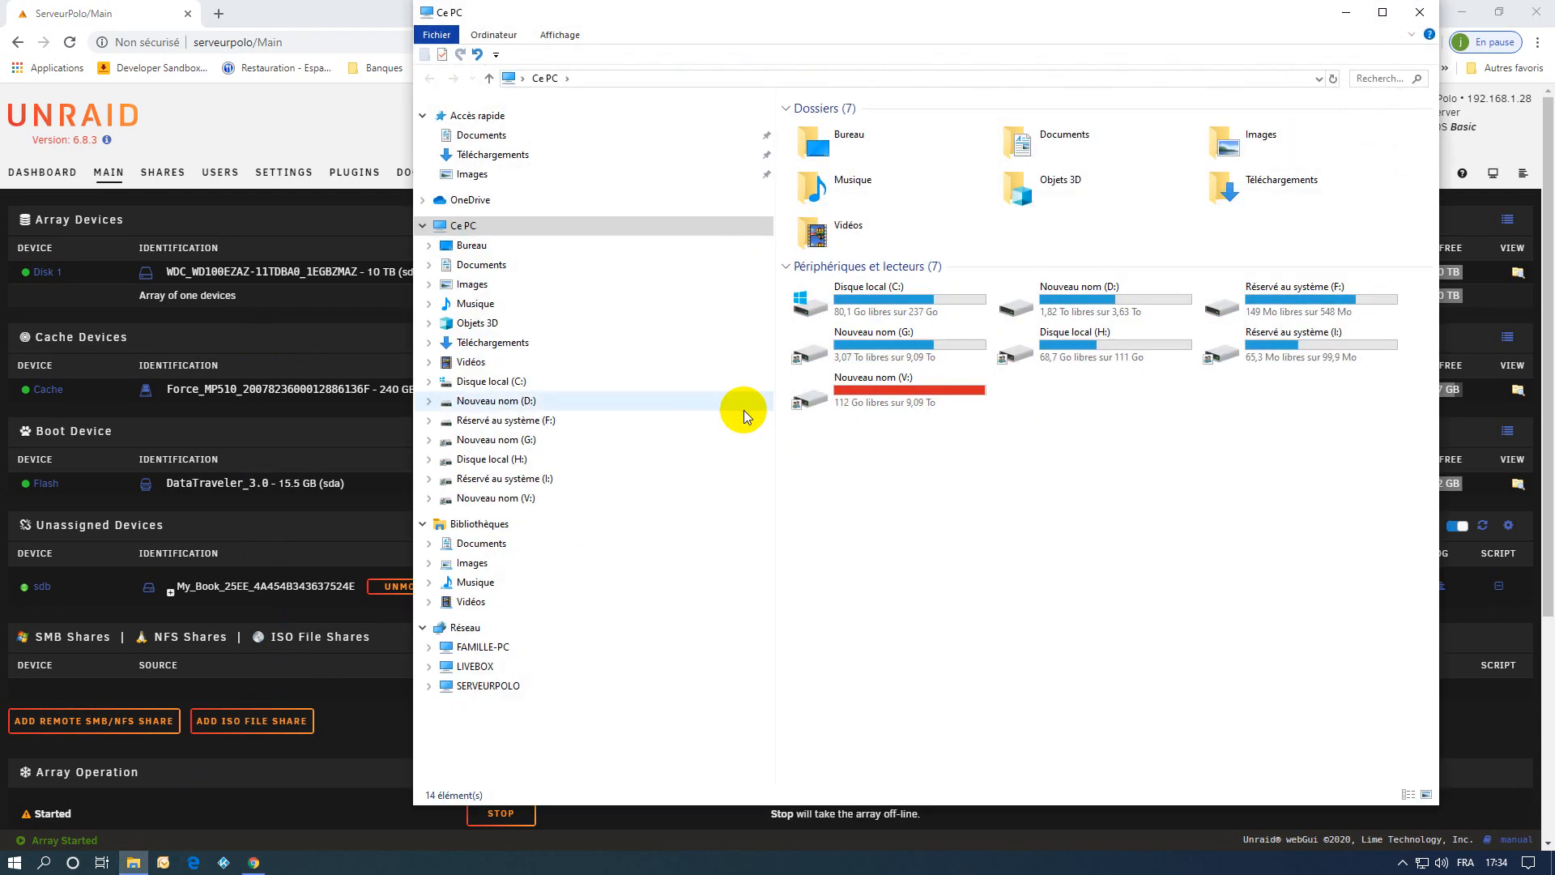
left_click(488, 685)
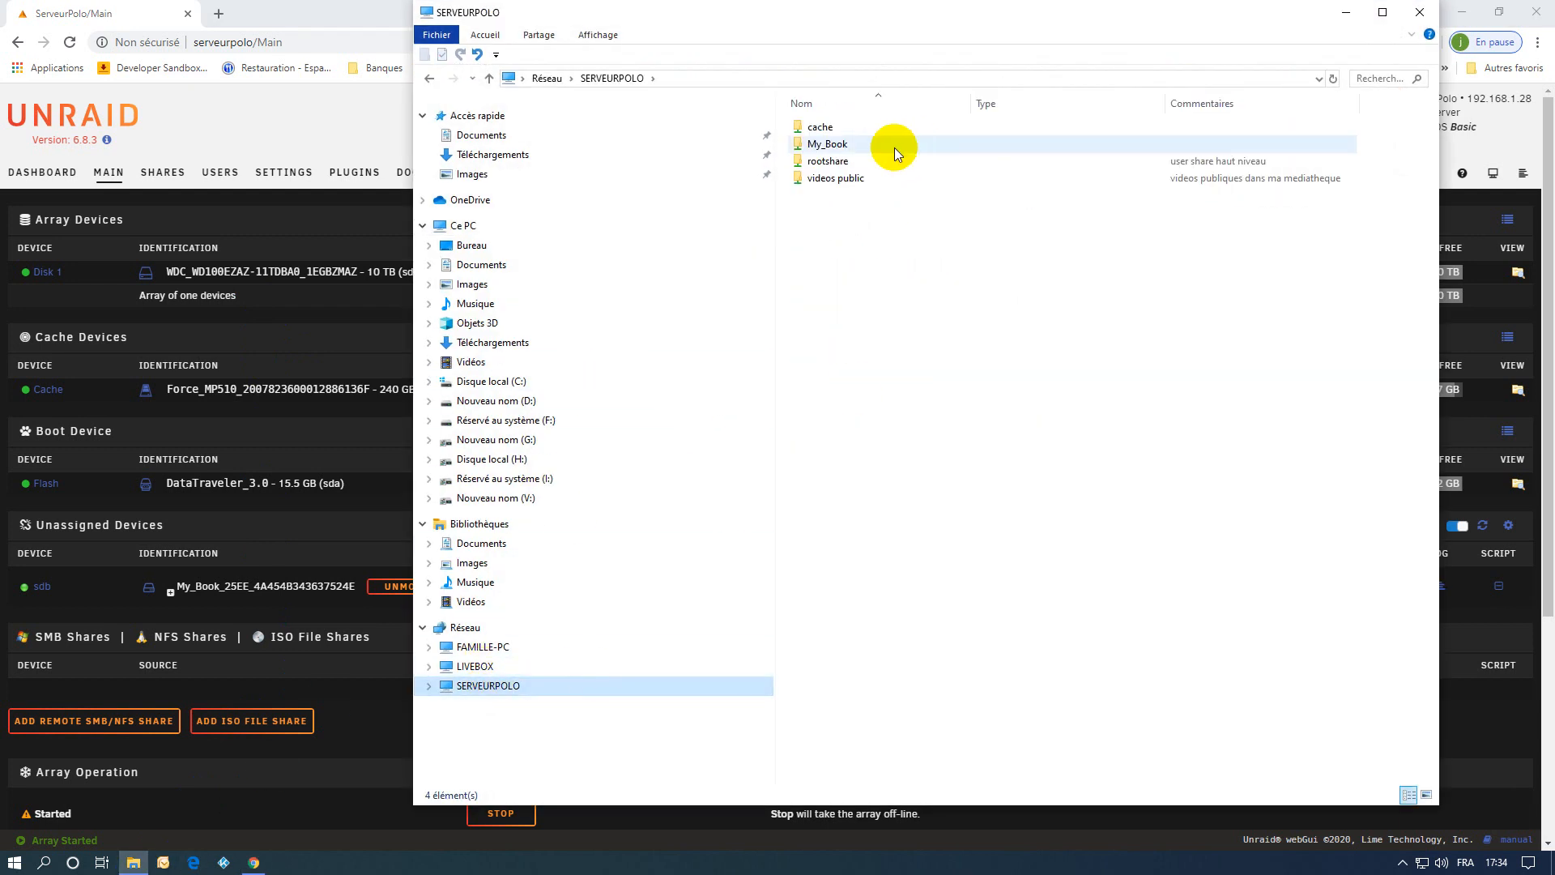
double_click(829, 143)
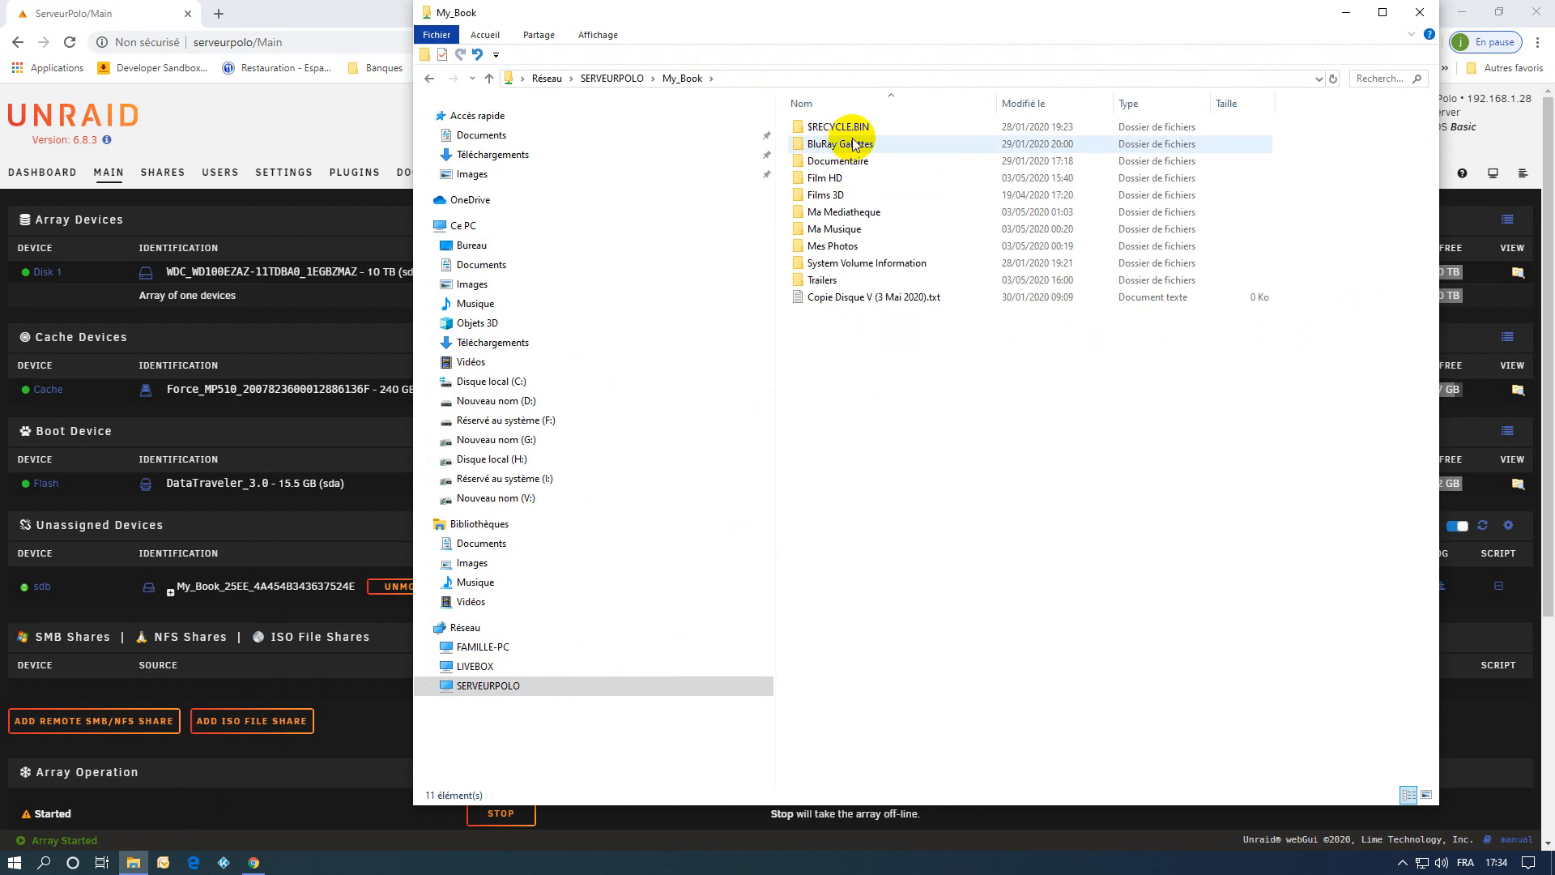
Restore the Ma Mediatheque, Ma Musique and Mes Photos folders from My_Book to the rootshare share, and close File Explorer.
left_click(843, 212)
left_click(842, 229, "ctrl")
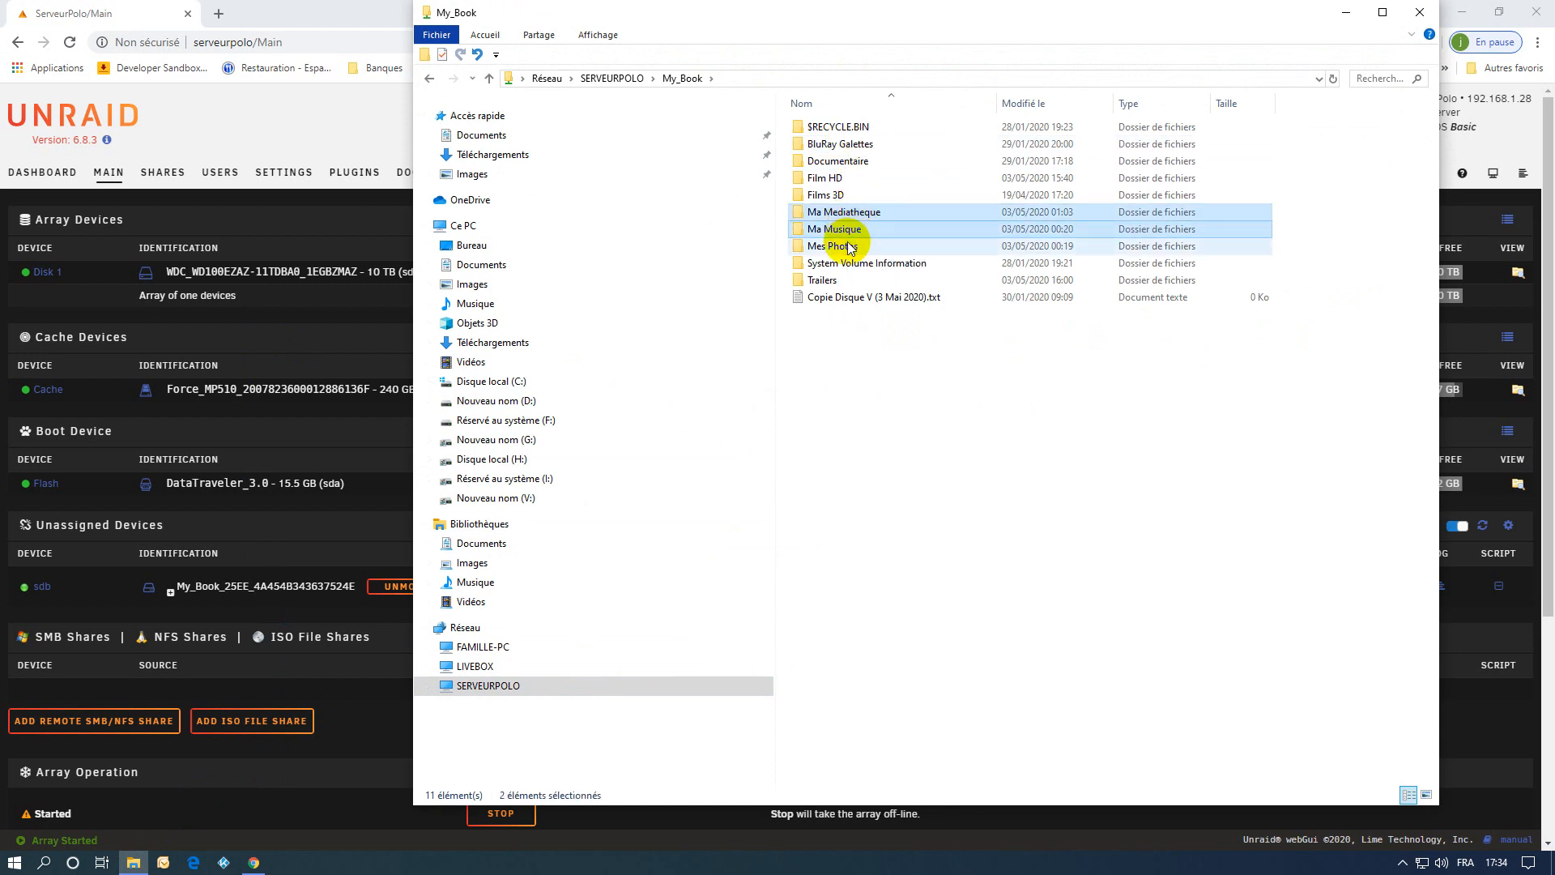
left_click(842, 245, "ctrl")
right_click(850, 247)
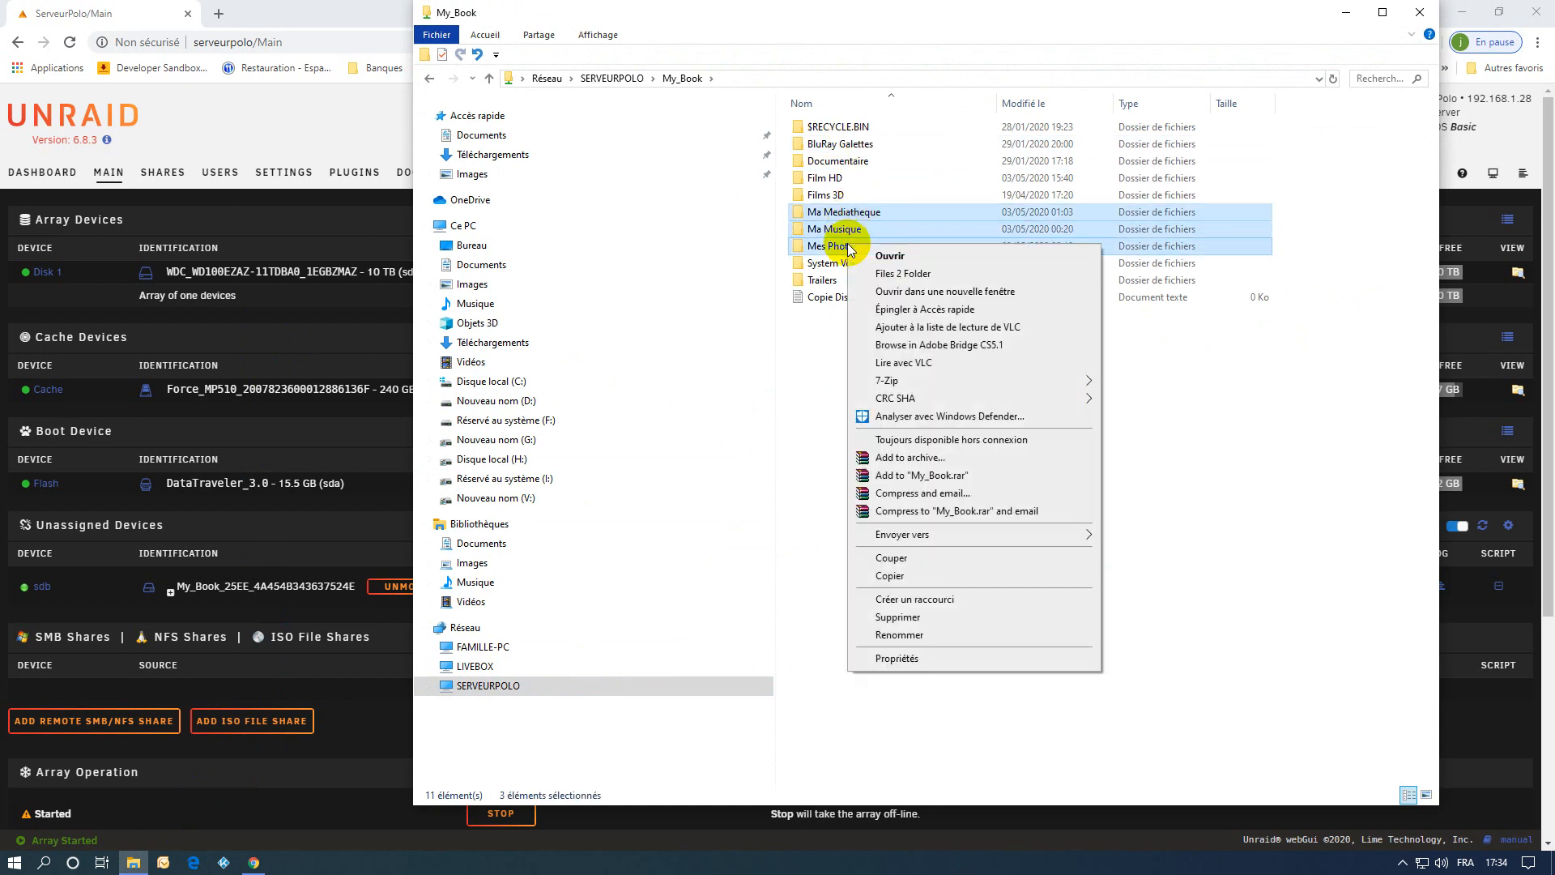
left_click(889, 575)
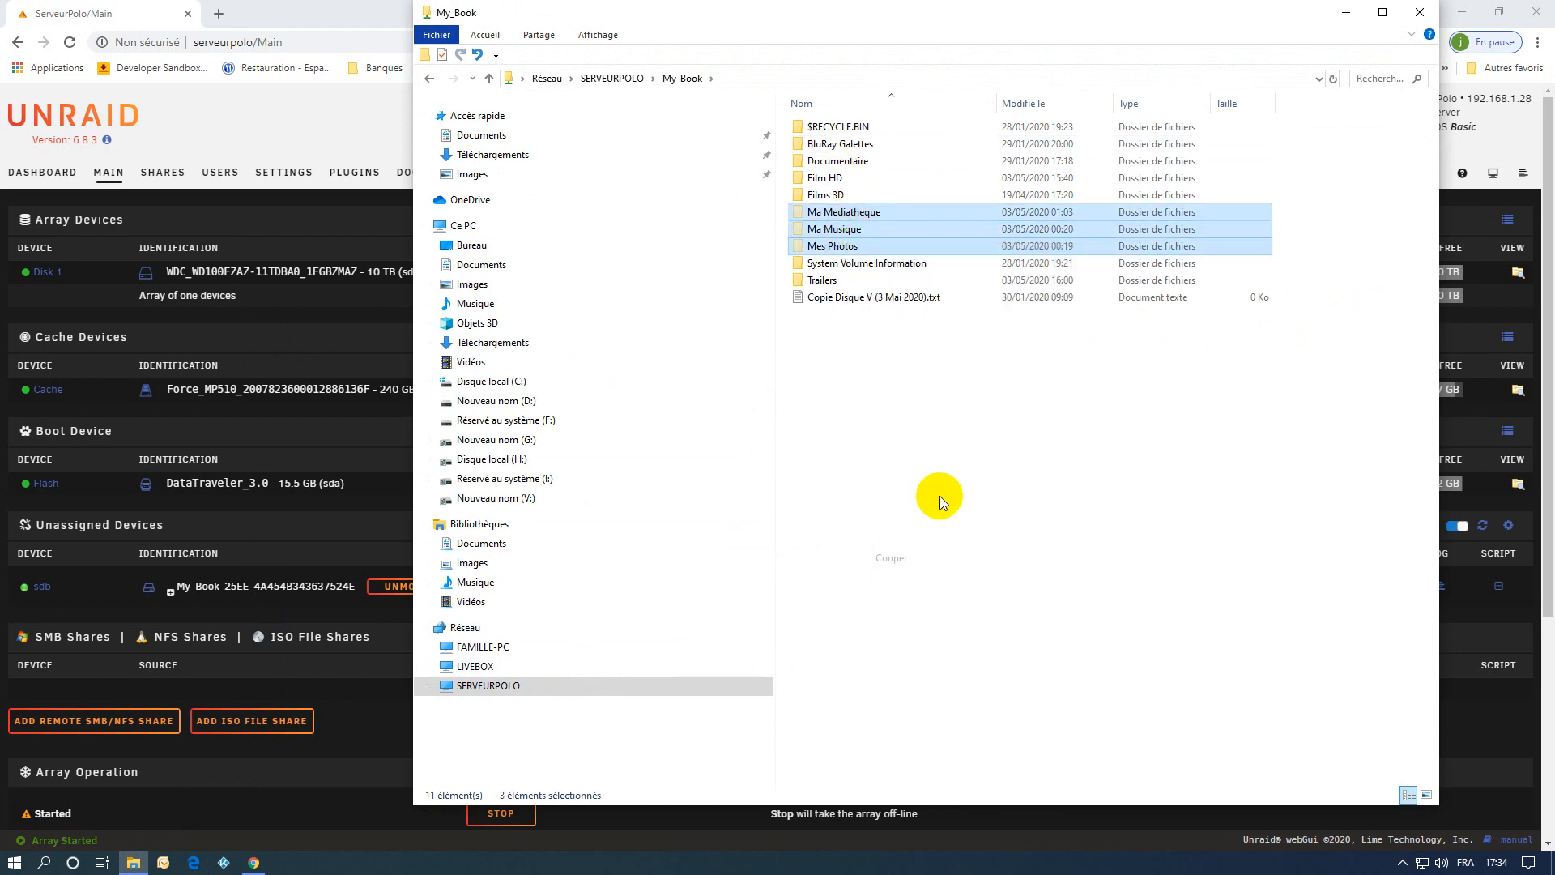
left_click(517, 685)
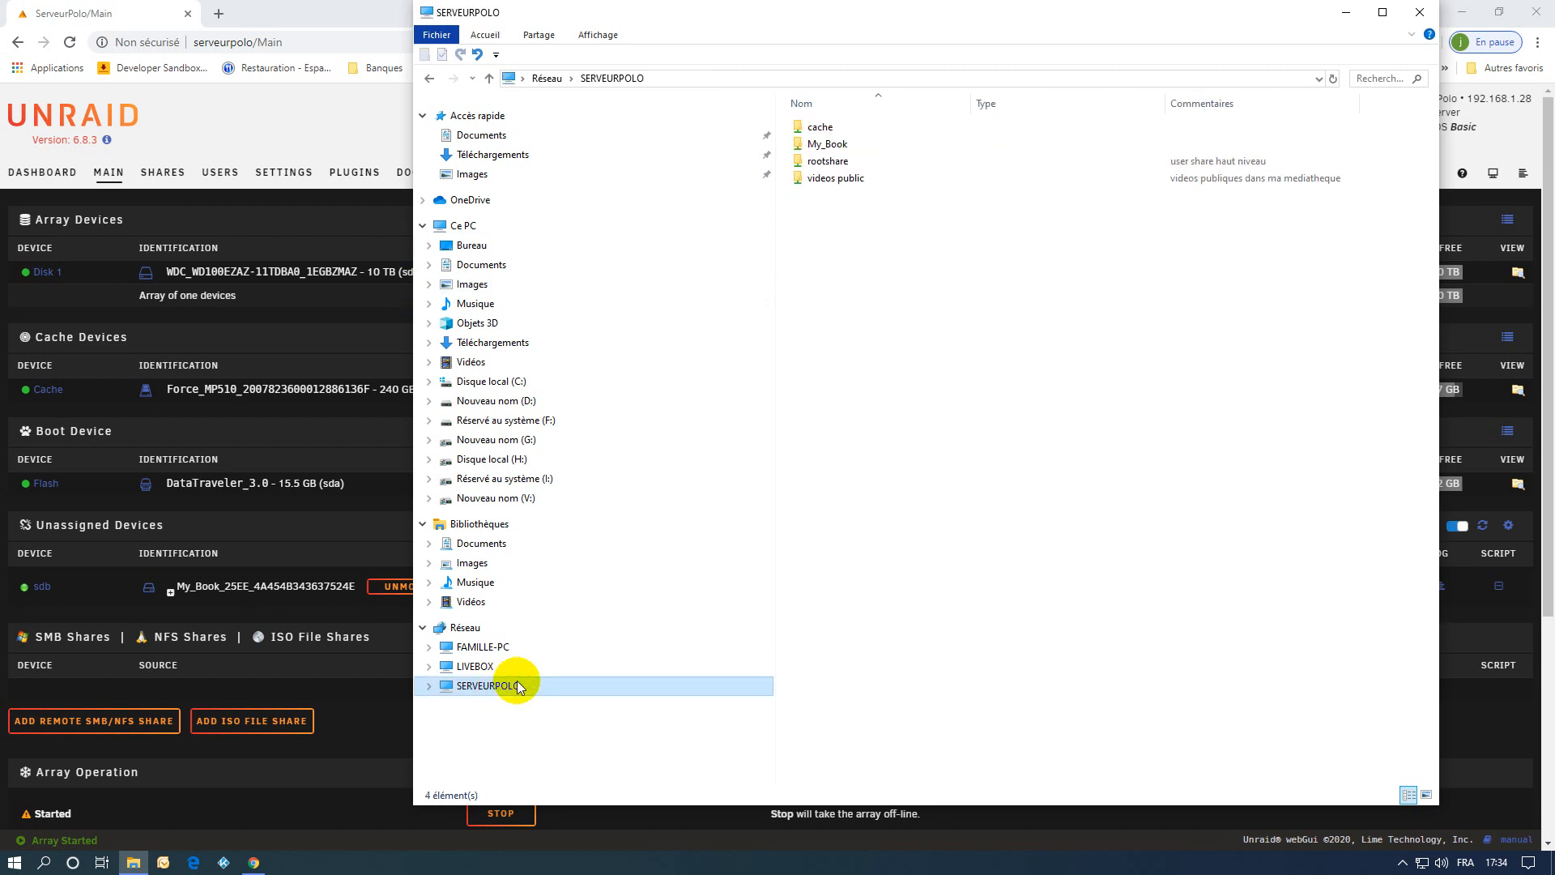
double_click(830, 166)
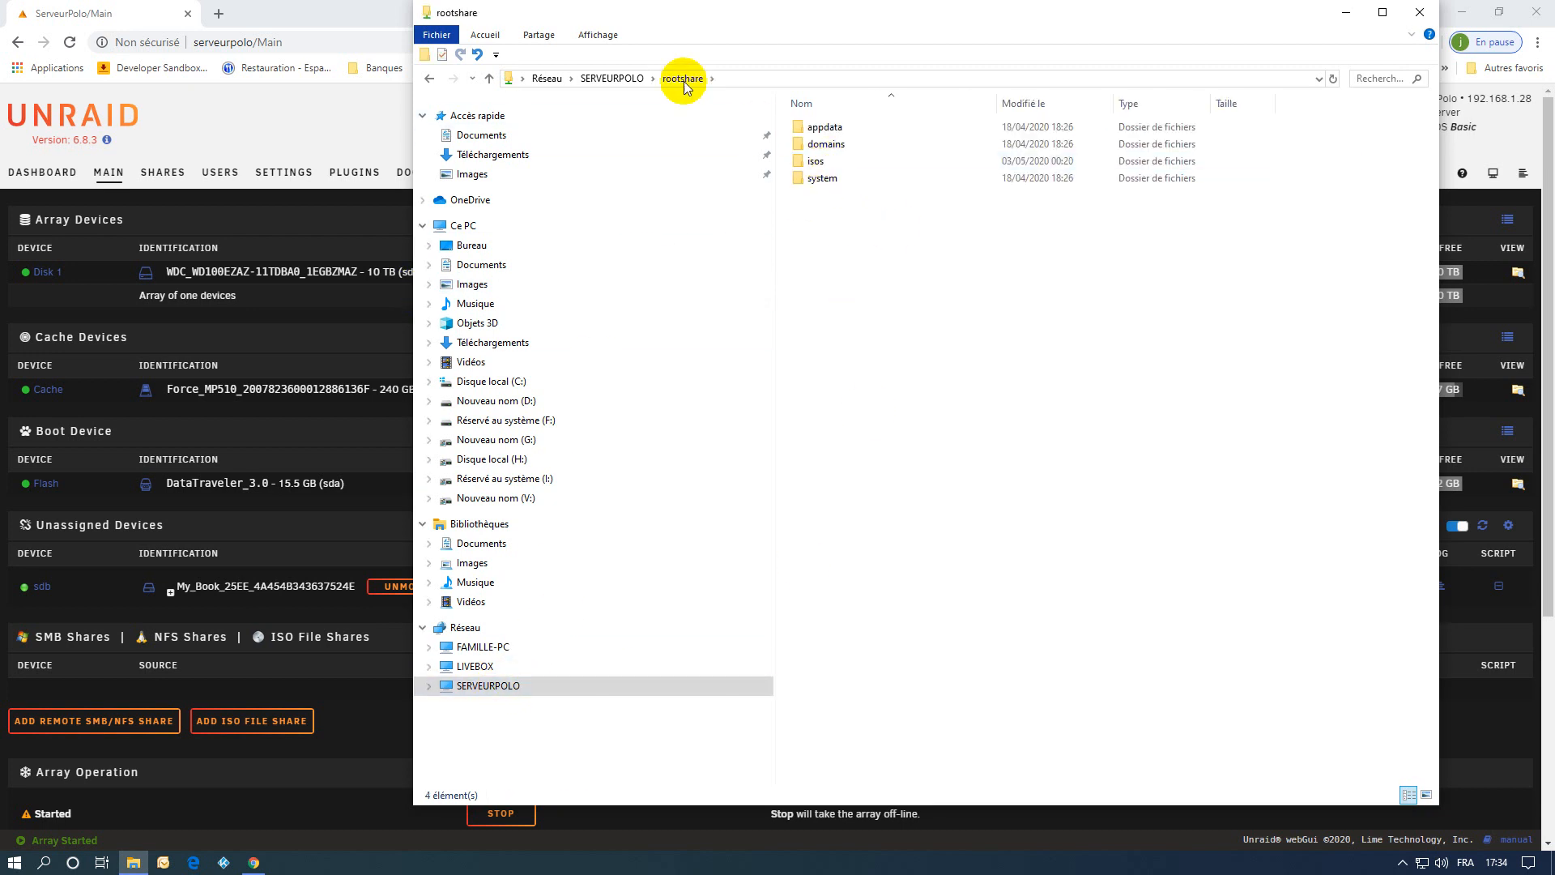
left_click(612, 77)
right_click(878, 271)
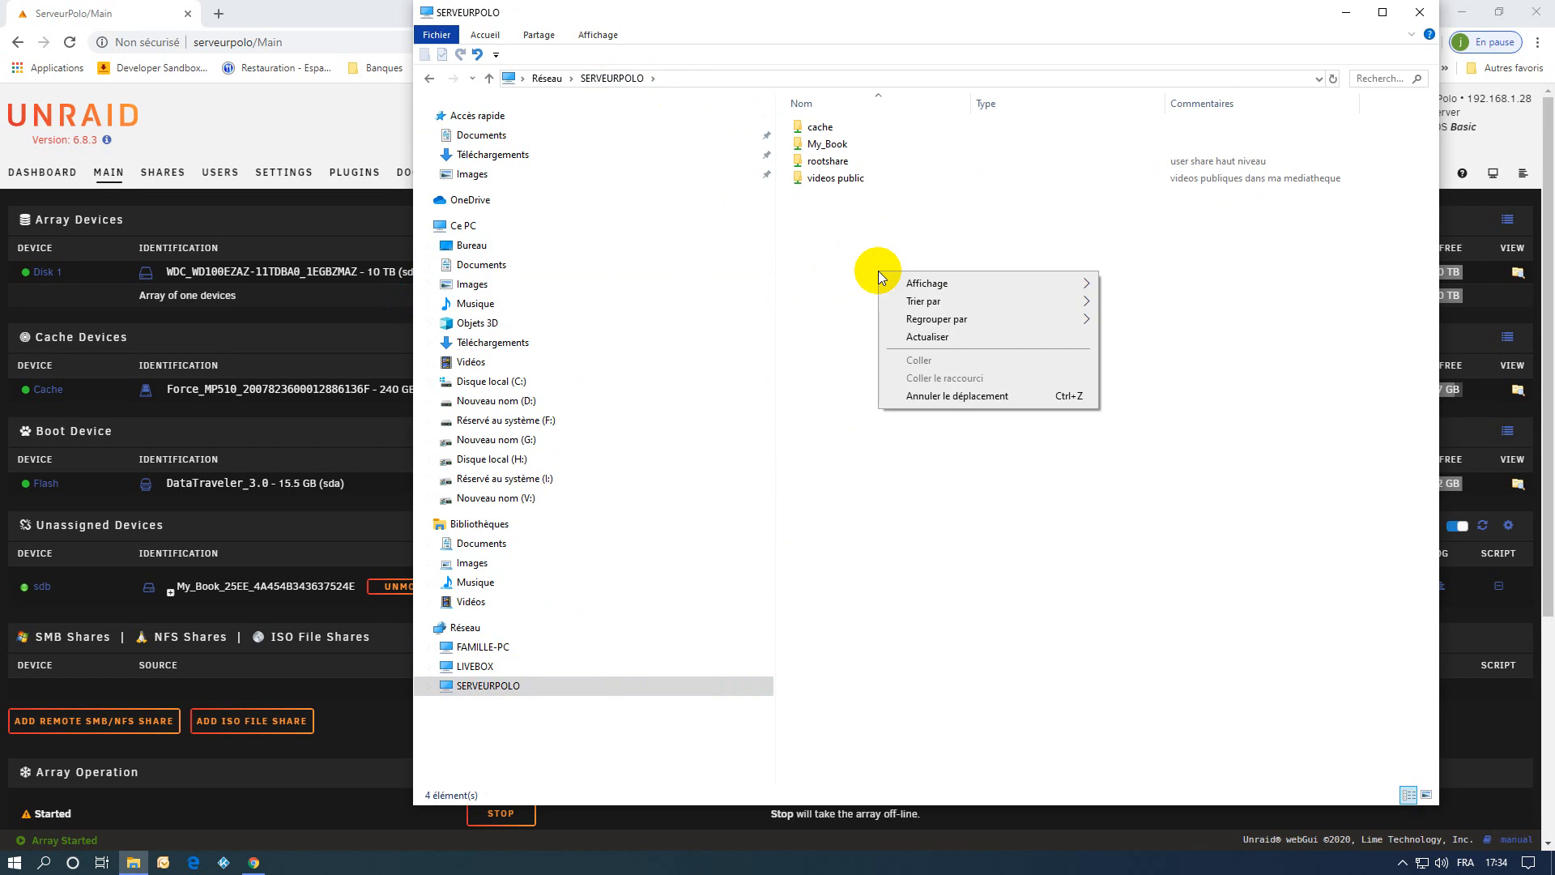
double_click(818, 163)
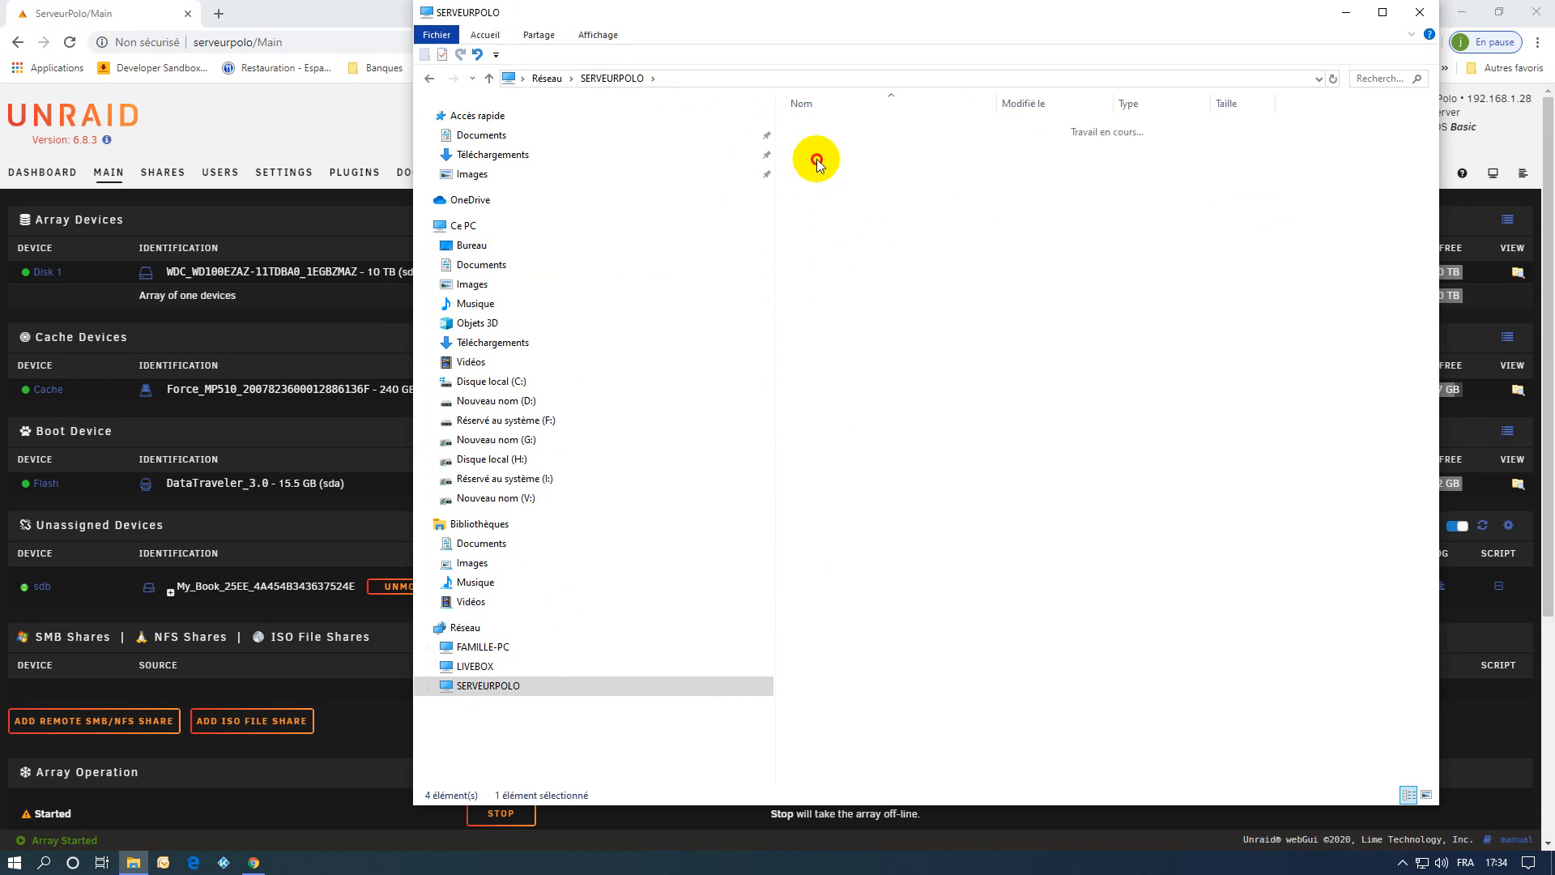
right_click(842, 276)
left_click(907, 388)
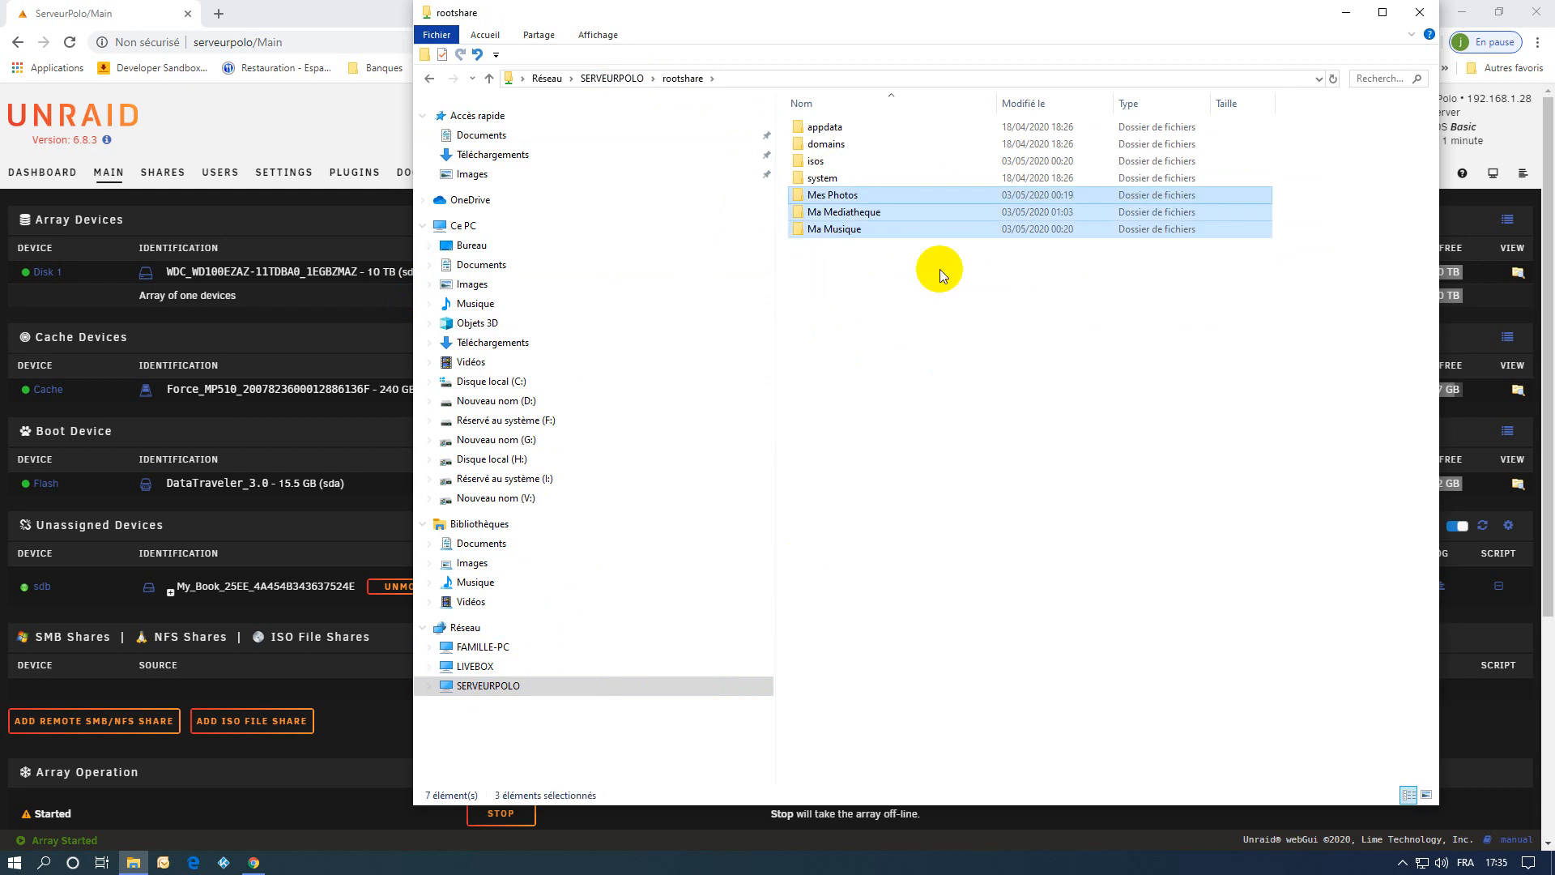
left_click(1419, 13)
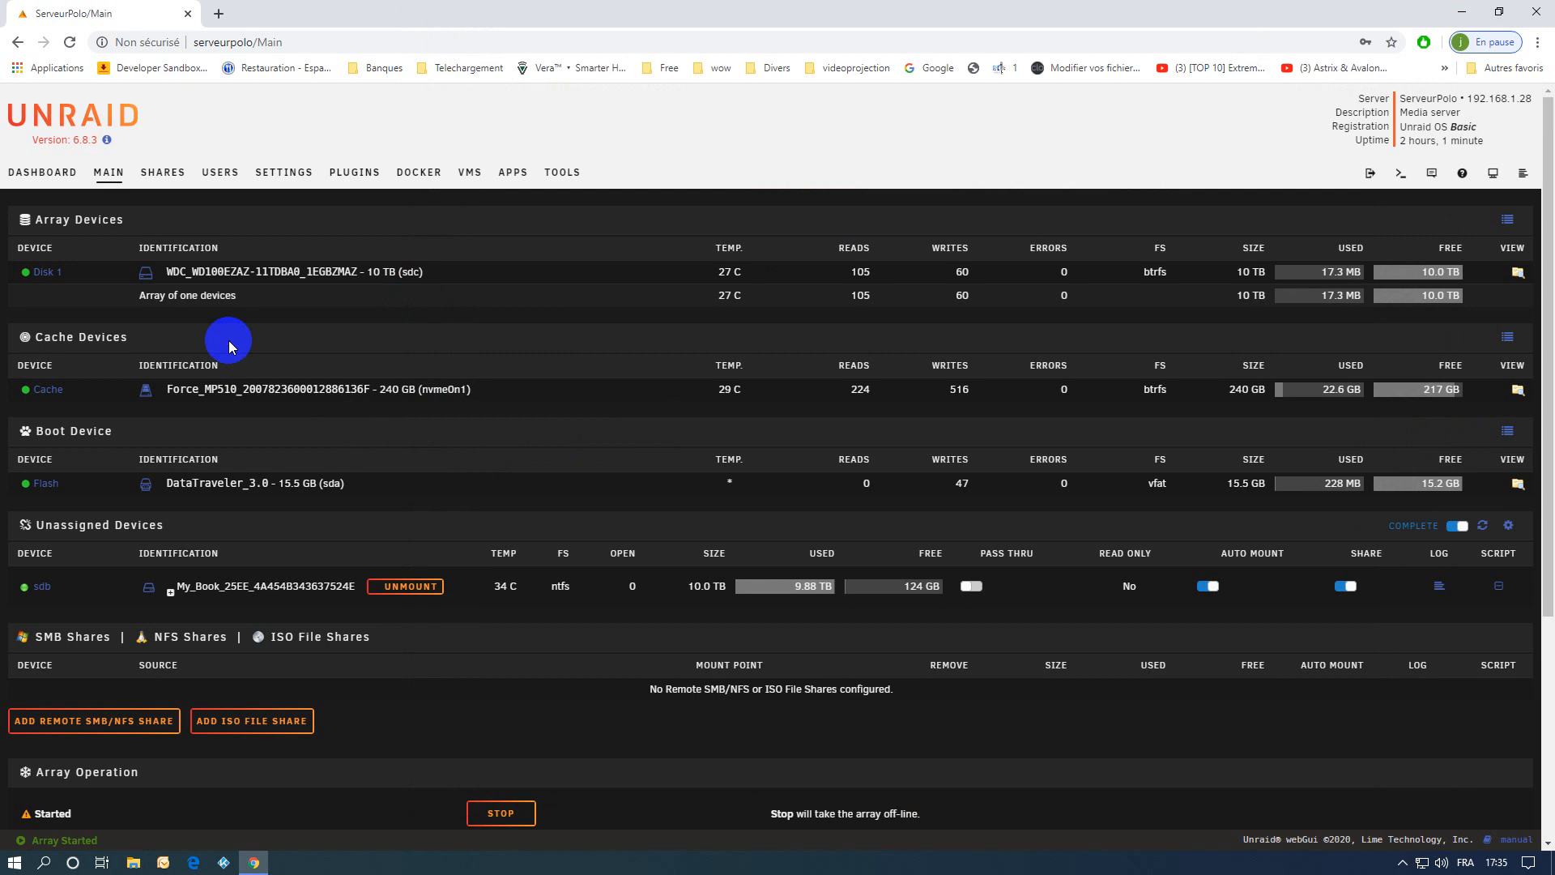
Review the Ma Mediatheque share's settings, including its SMB security and user access, and return to the shares list.
left_click(151, 178)
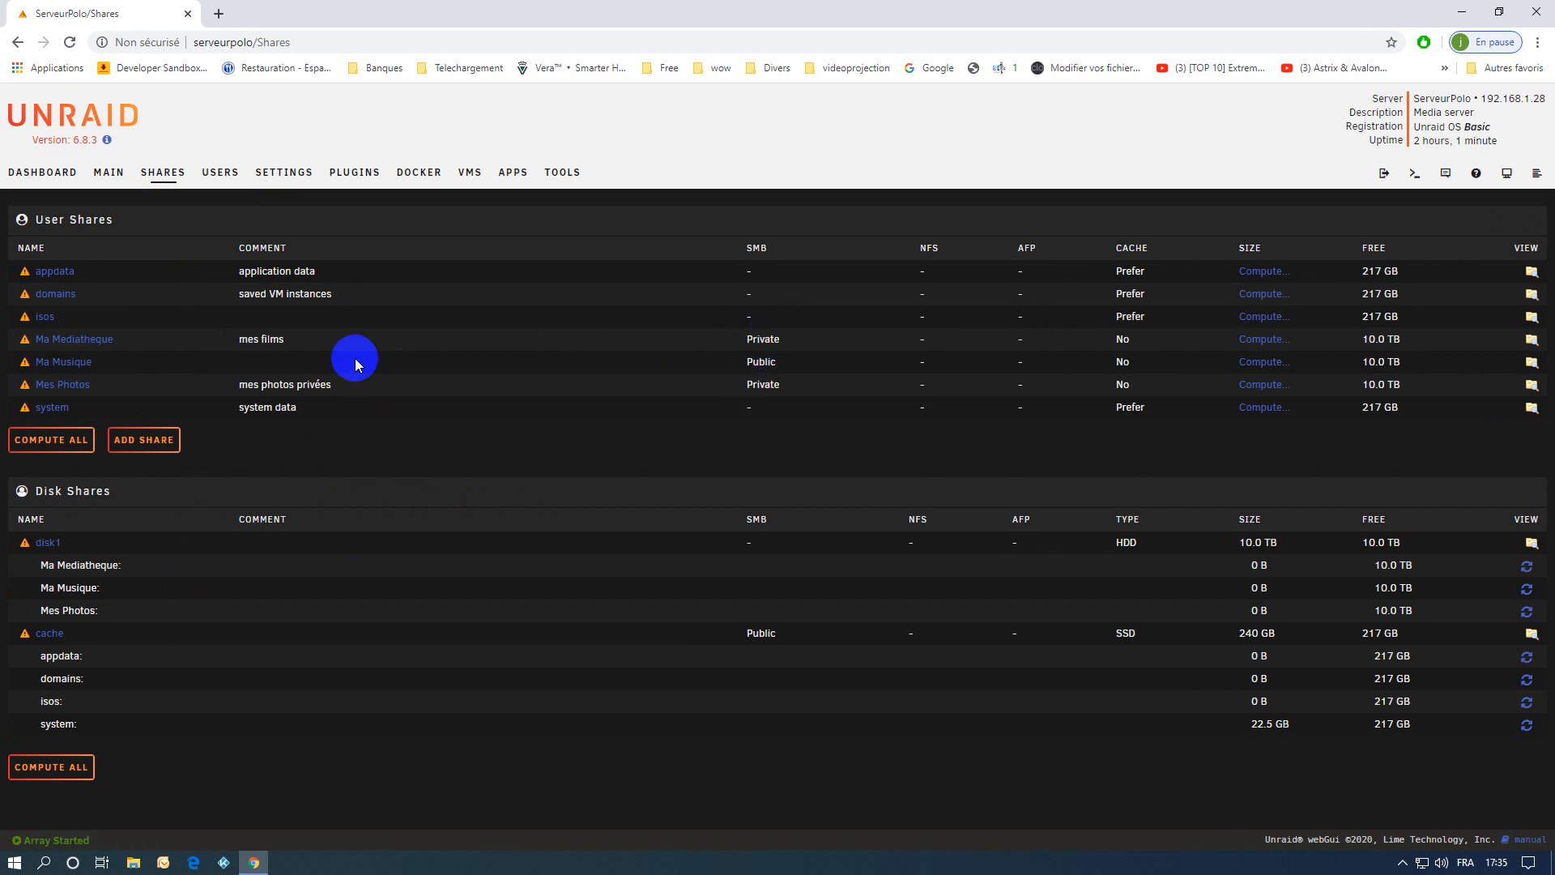
left_click(62, 342)
scroll(891, 559, "down", 5)
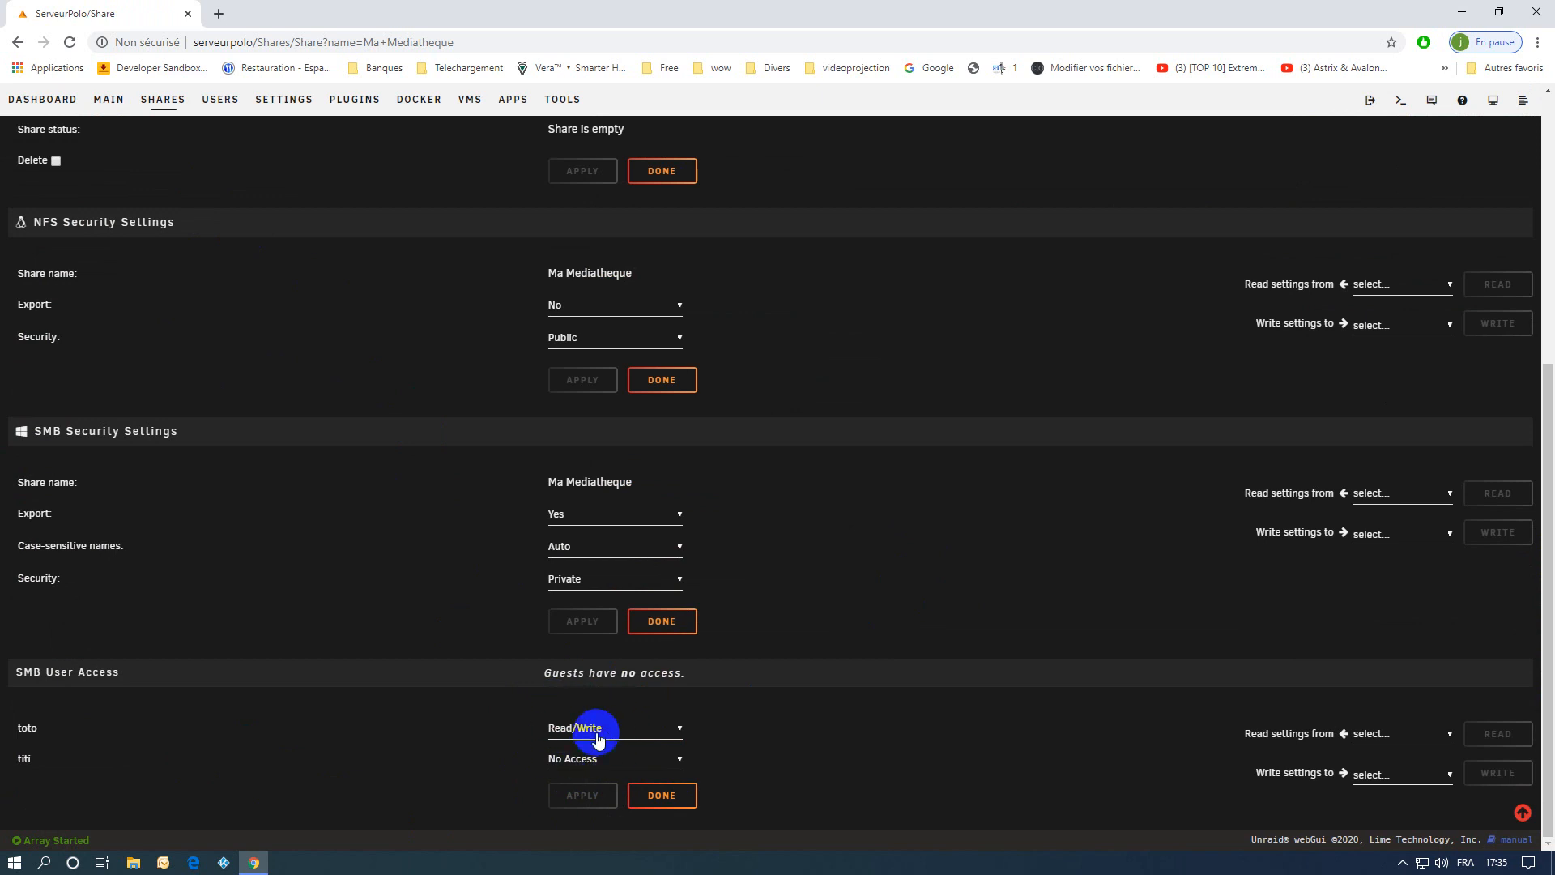
scroll(322, 381, "up", 6)
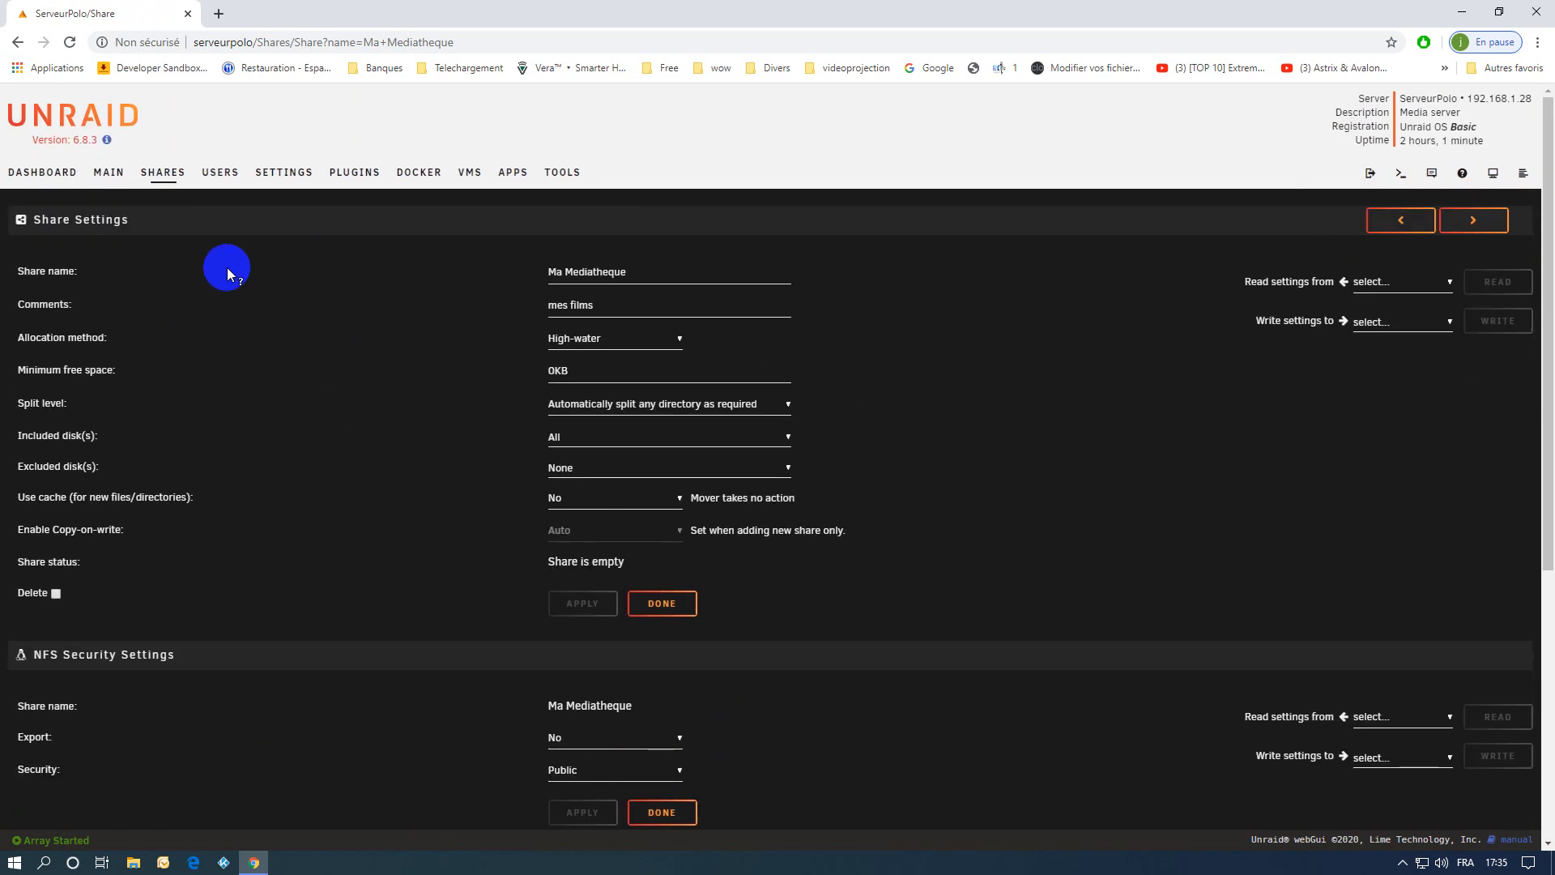
left_click(150, 171)
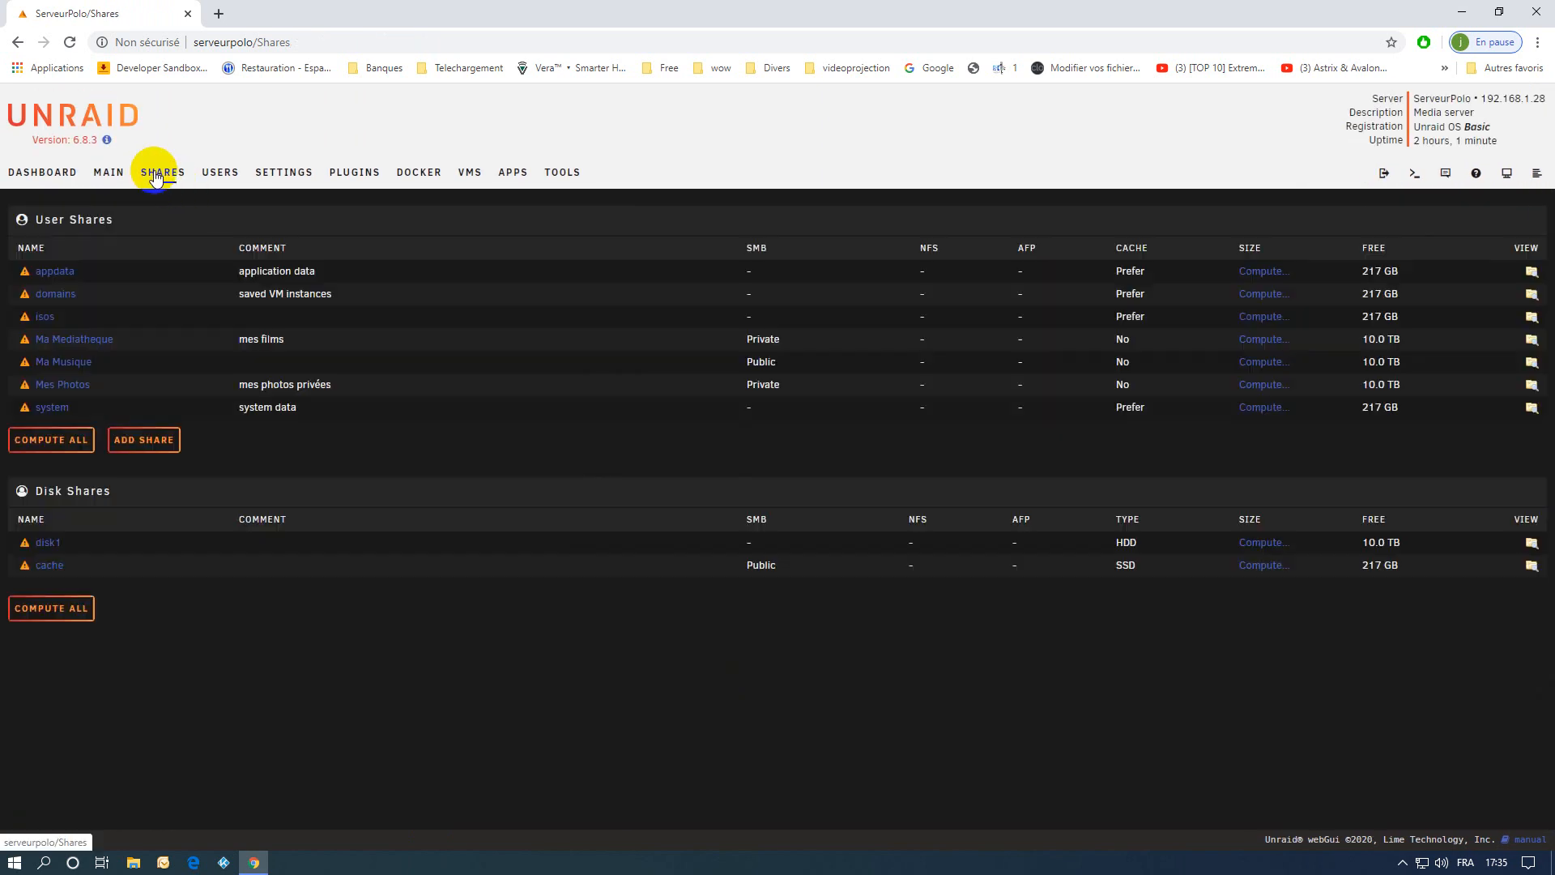
Review the Mes Photos share's settings and SMB user access, and go back to the main page.
left_click(62, 386)
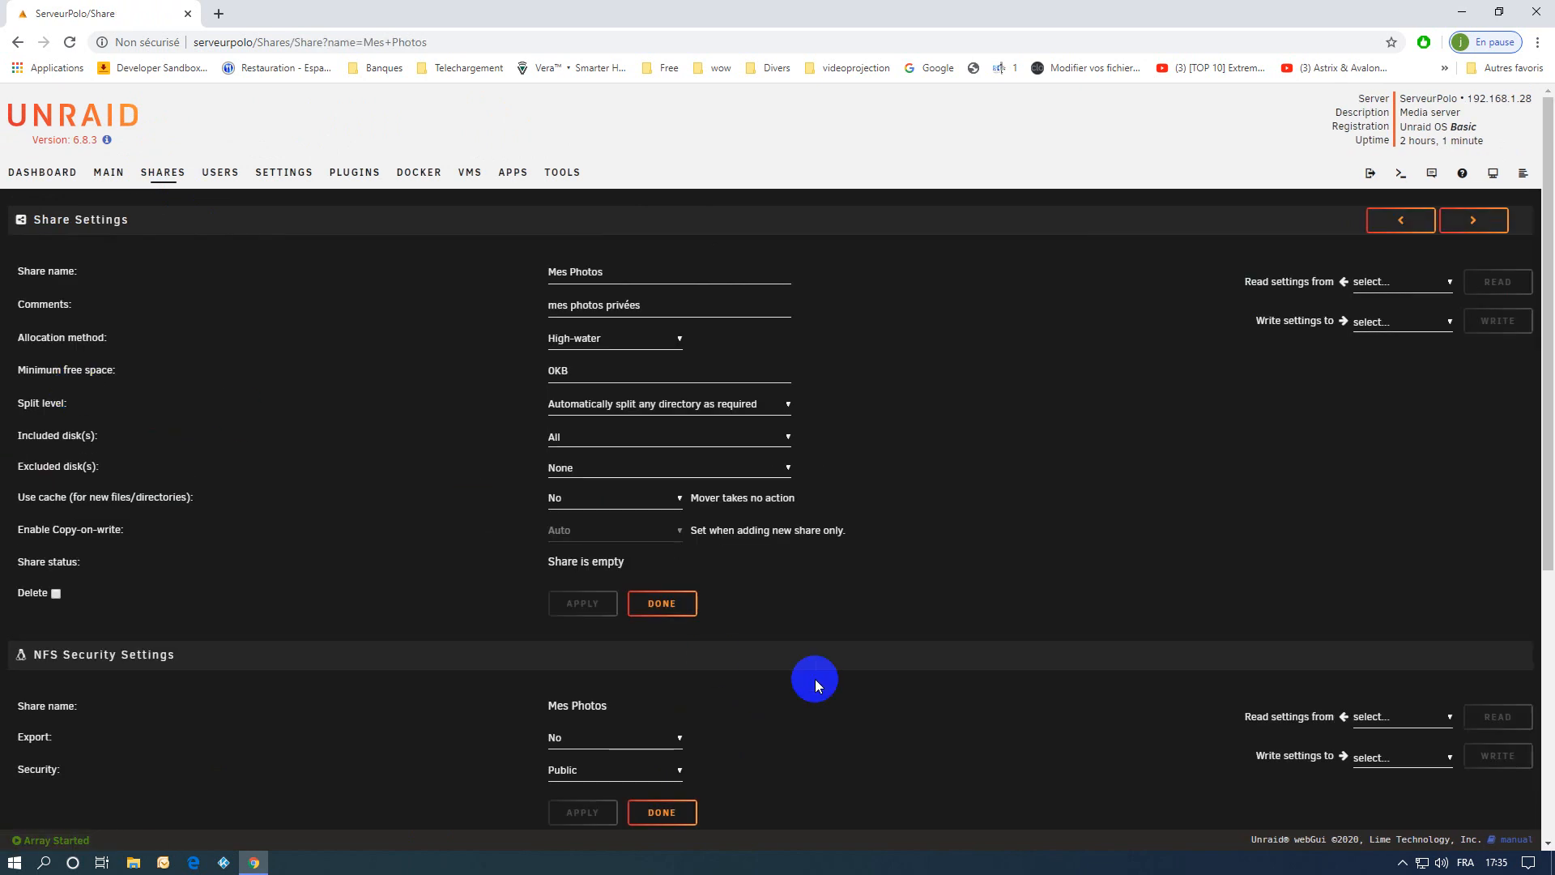
scroll(834, 687, "down", 5)
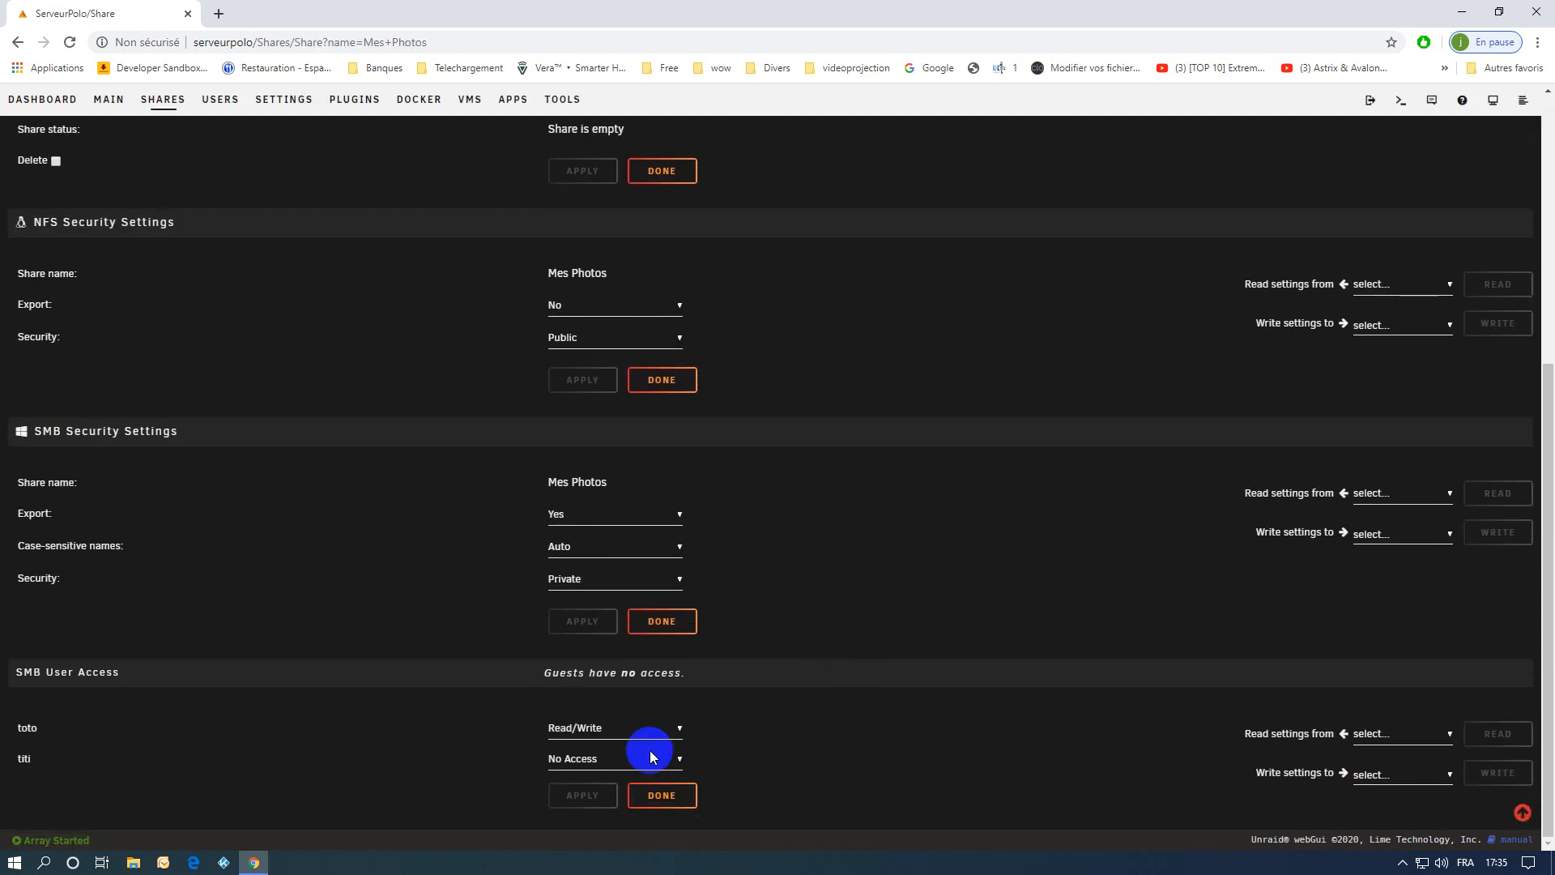
scroll(251, 327, "up", 6)
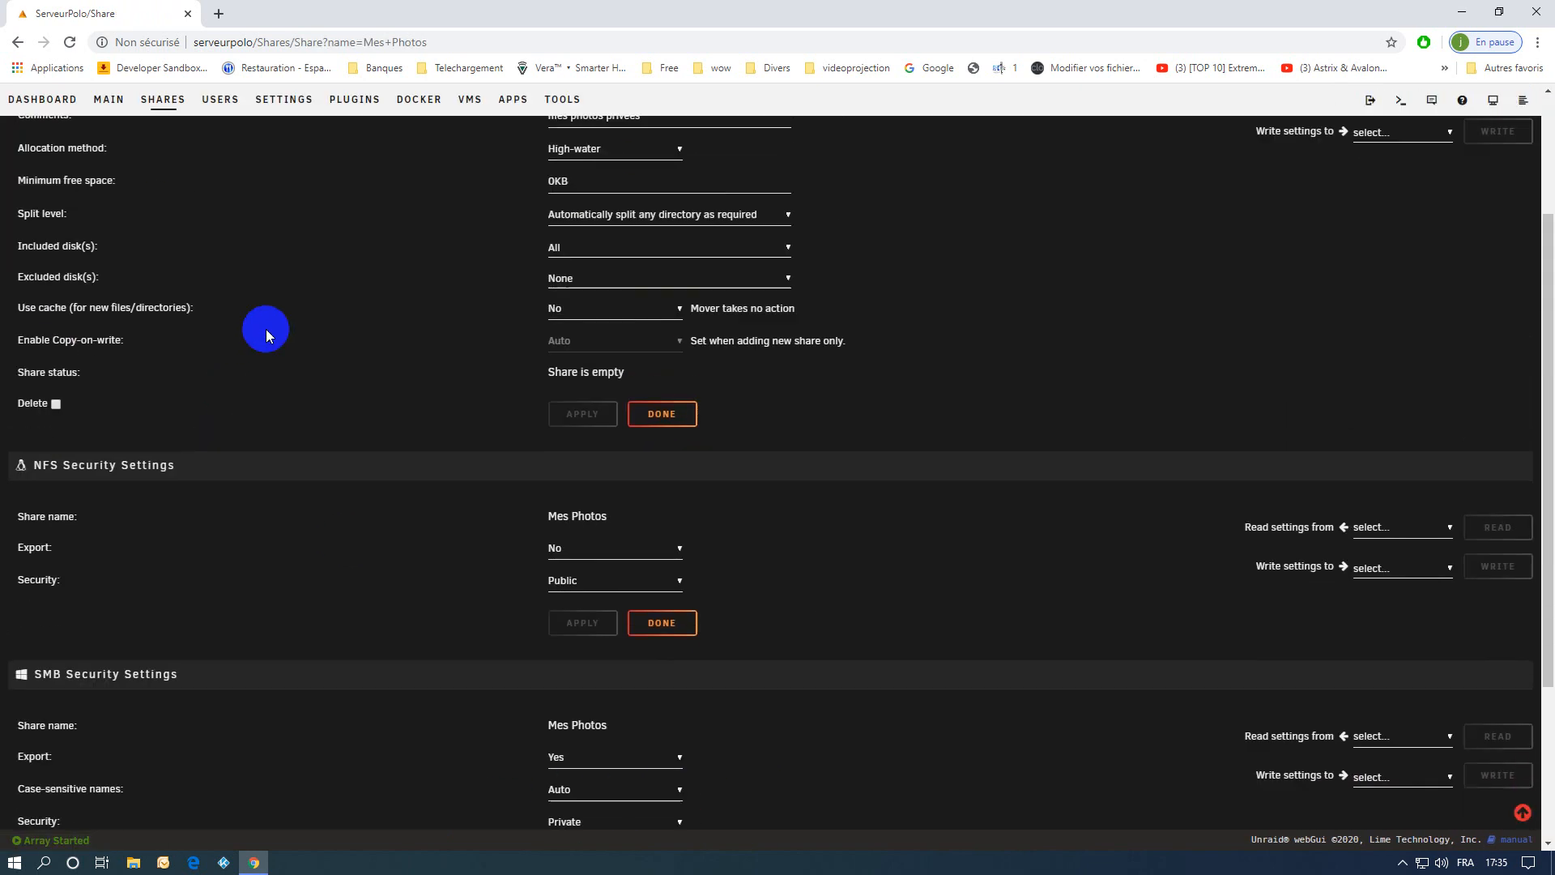
left_click(165, 188)
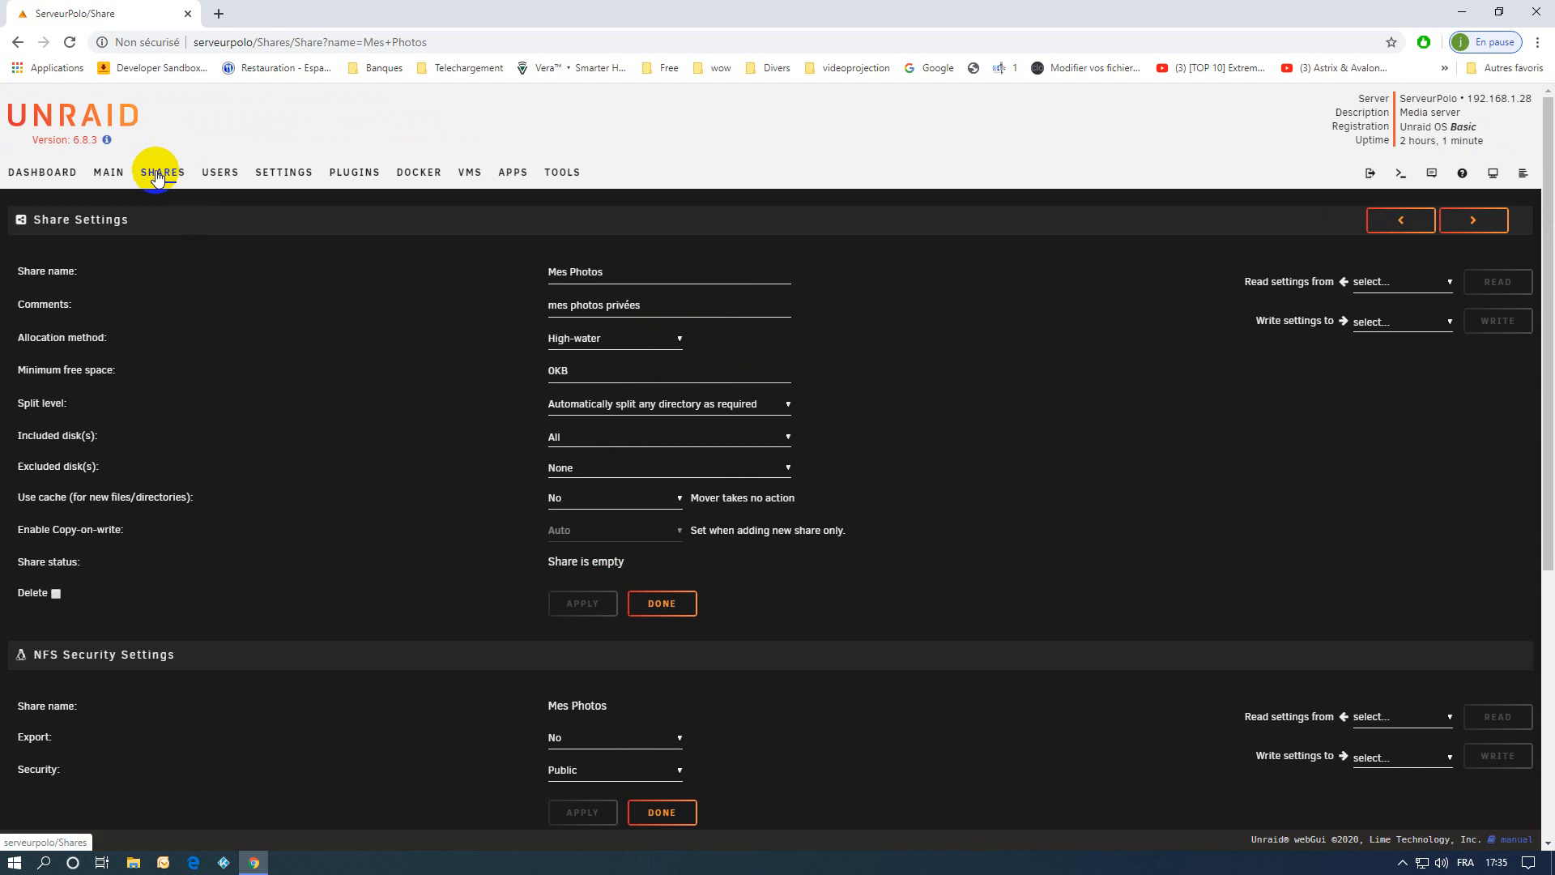
left_click(106, 177)
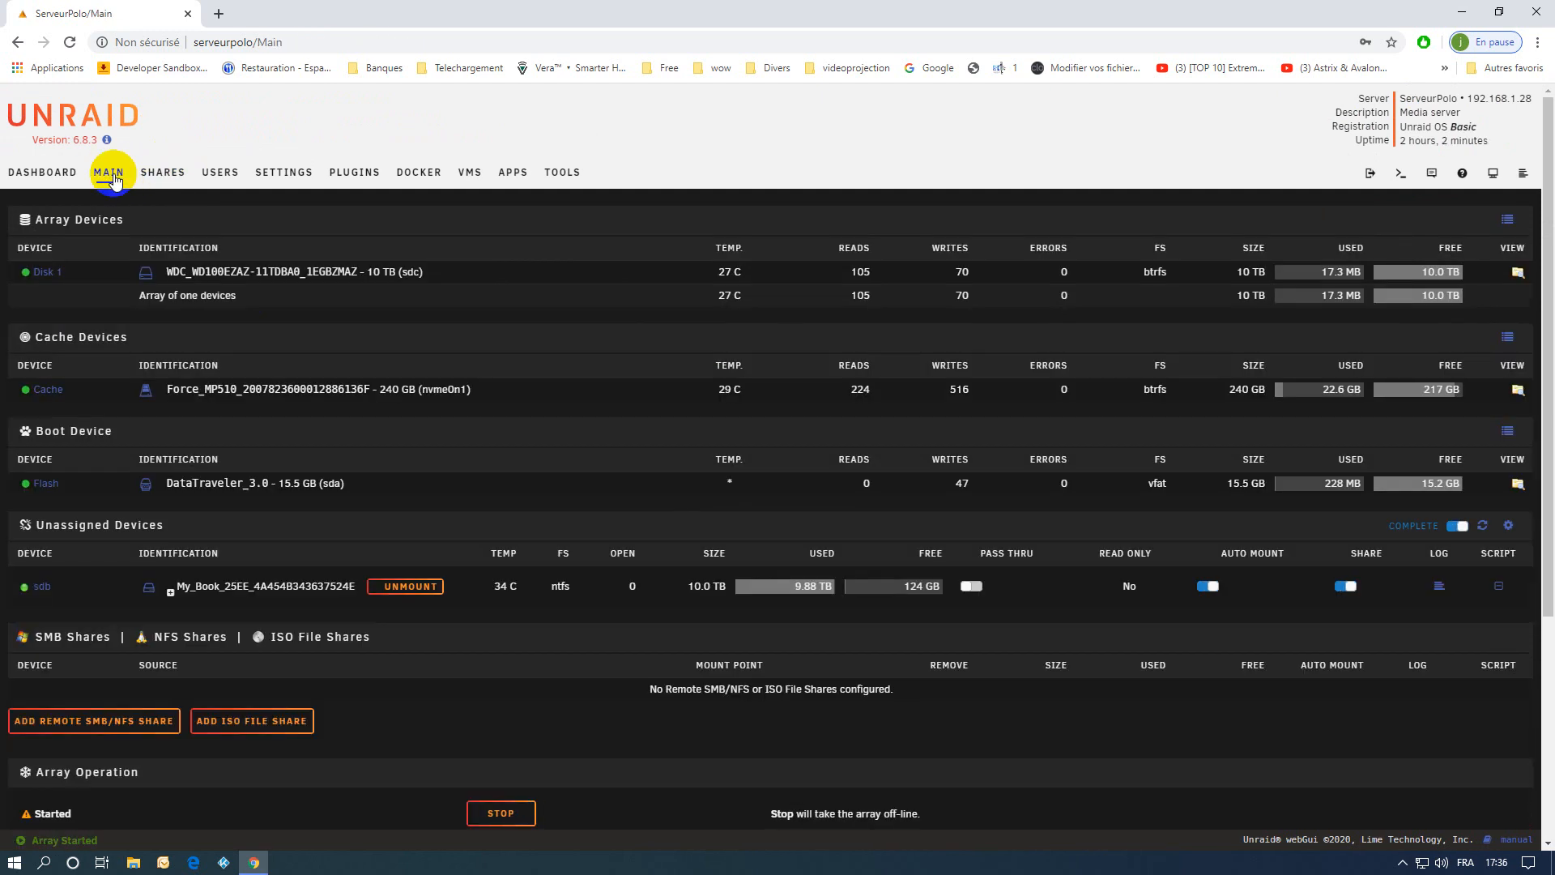
Set the isos share's cache use for new files to Yes and apply the change.
left_click(163, 173)
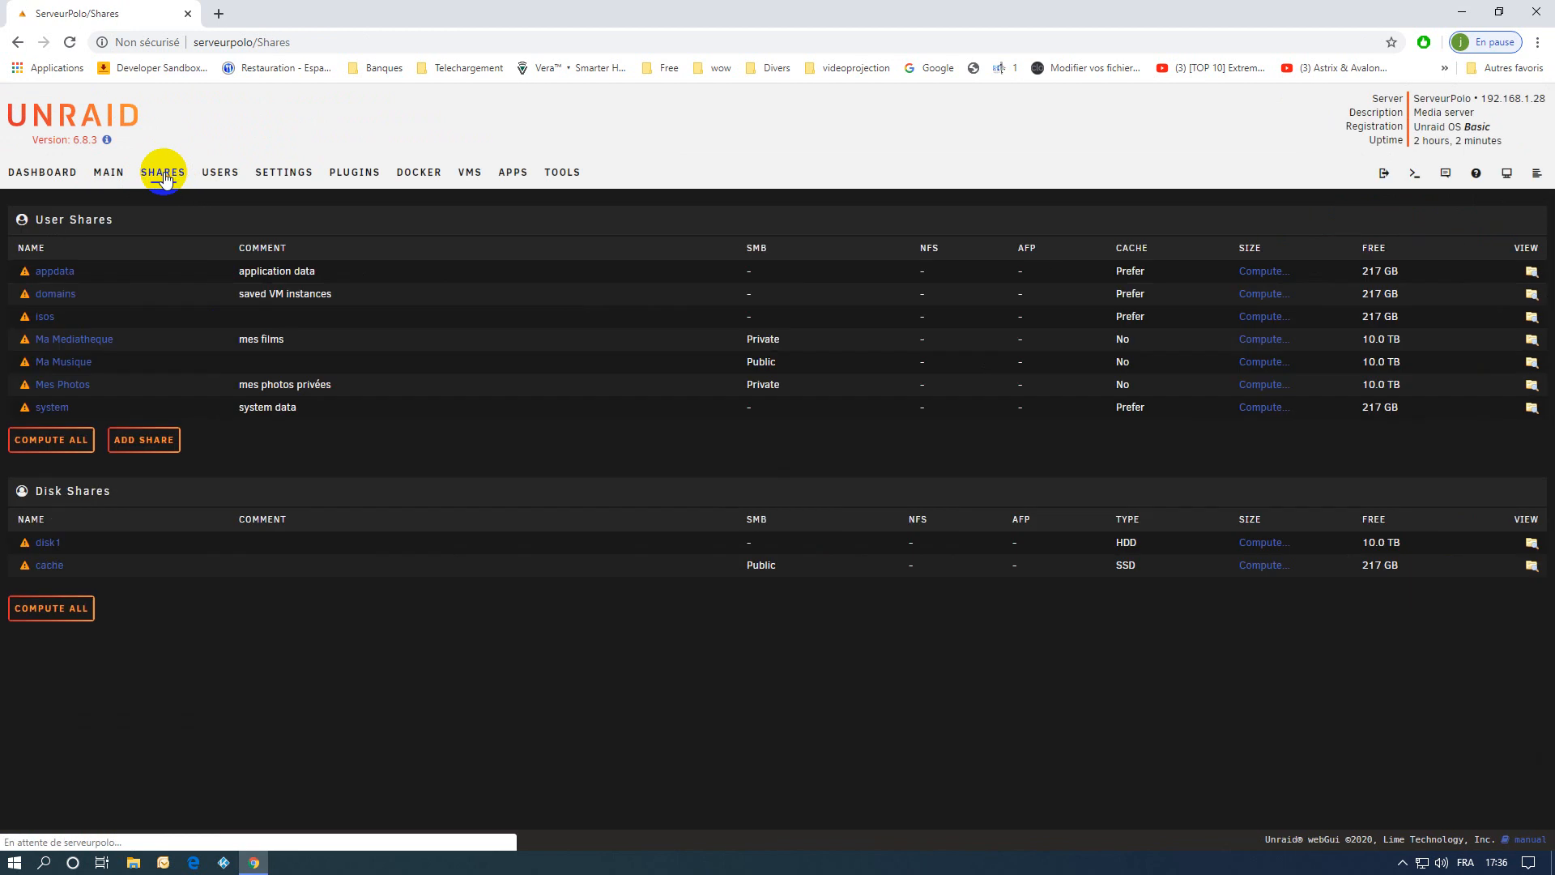
left_click(45, 317)
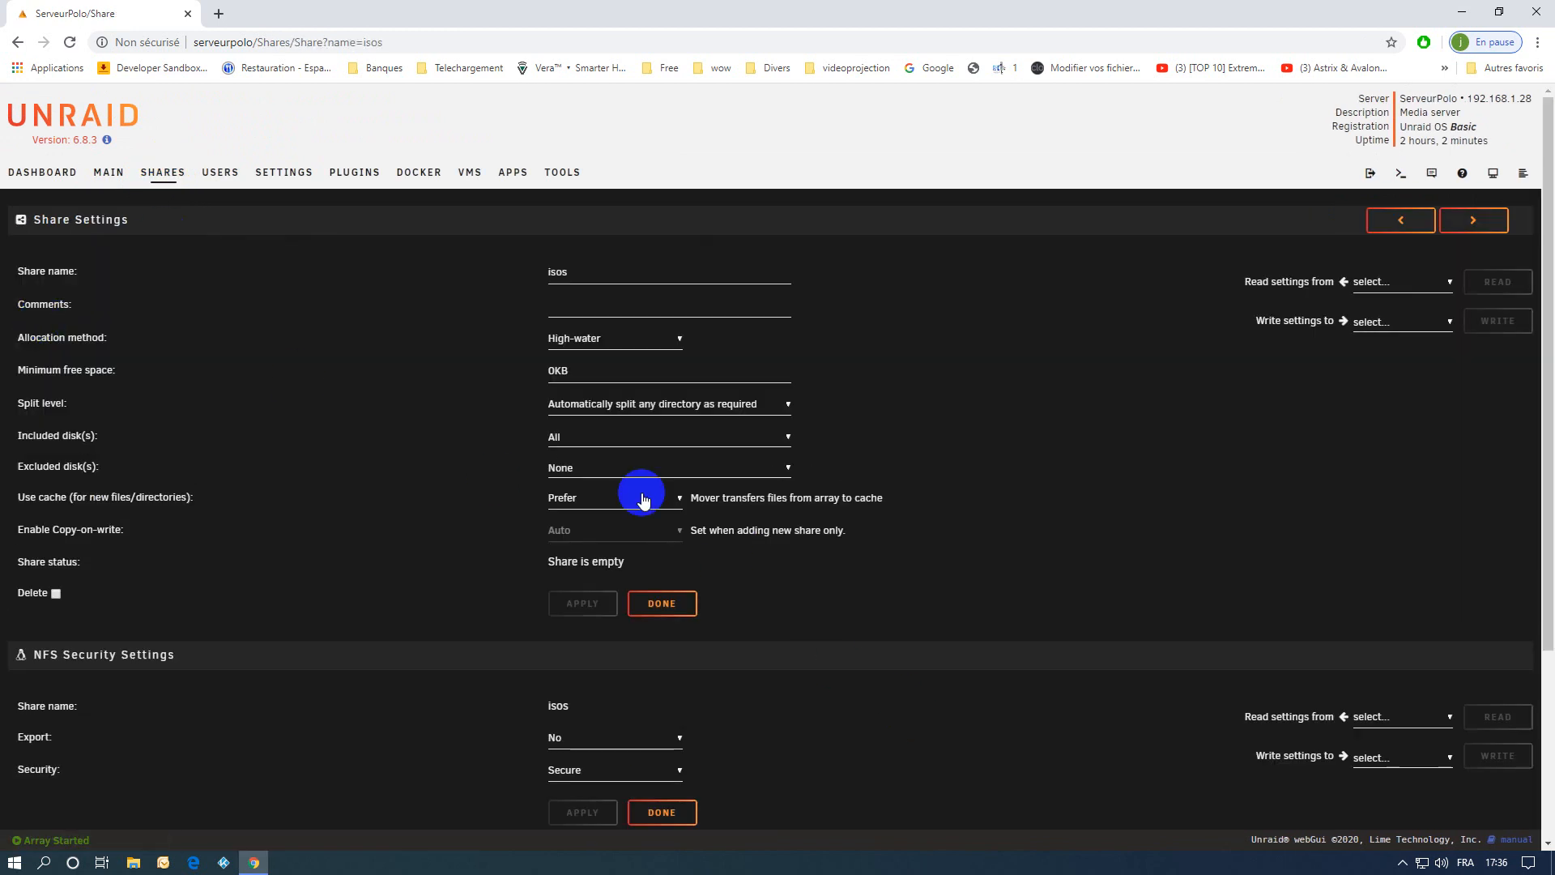
left_click(570, 502)
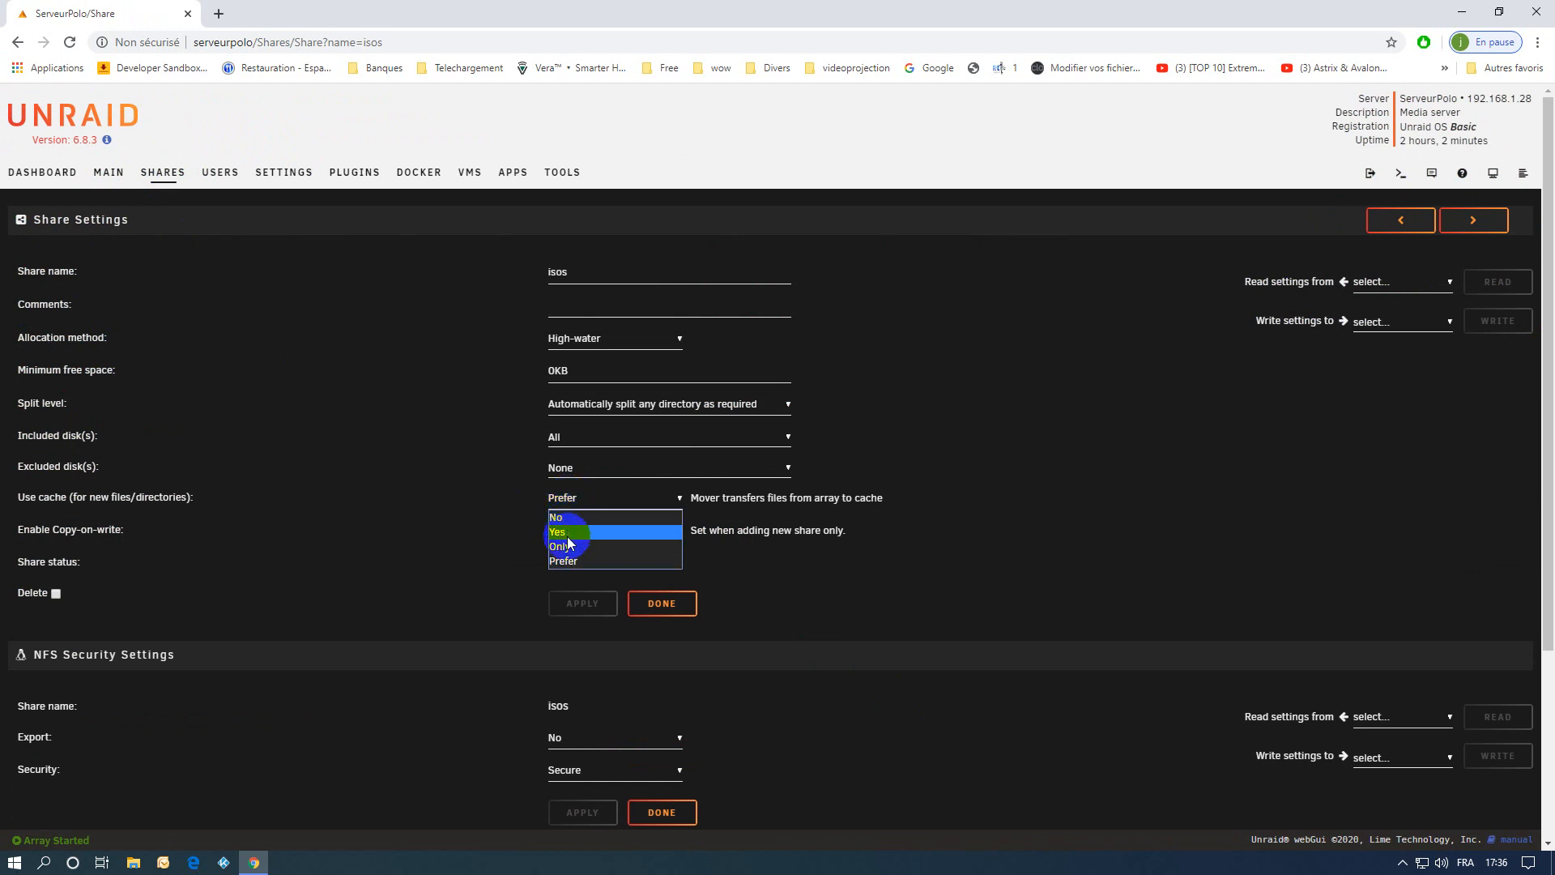
left_click(571, 536)
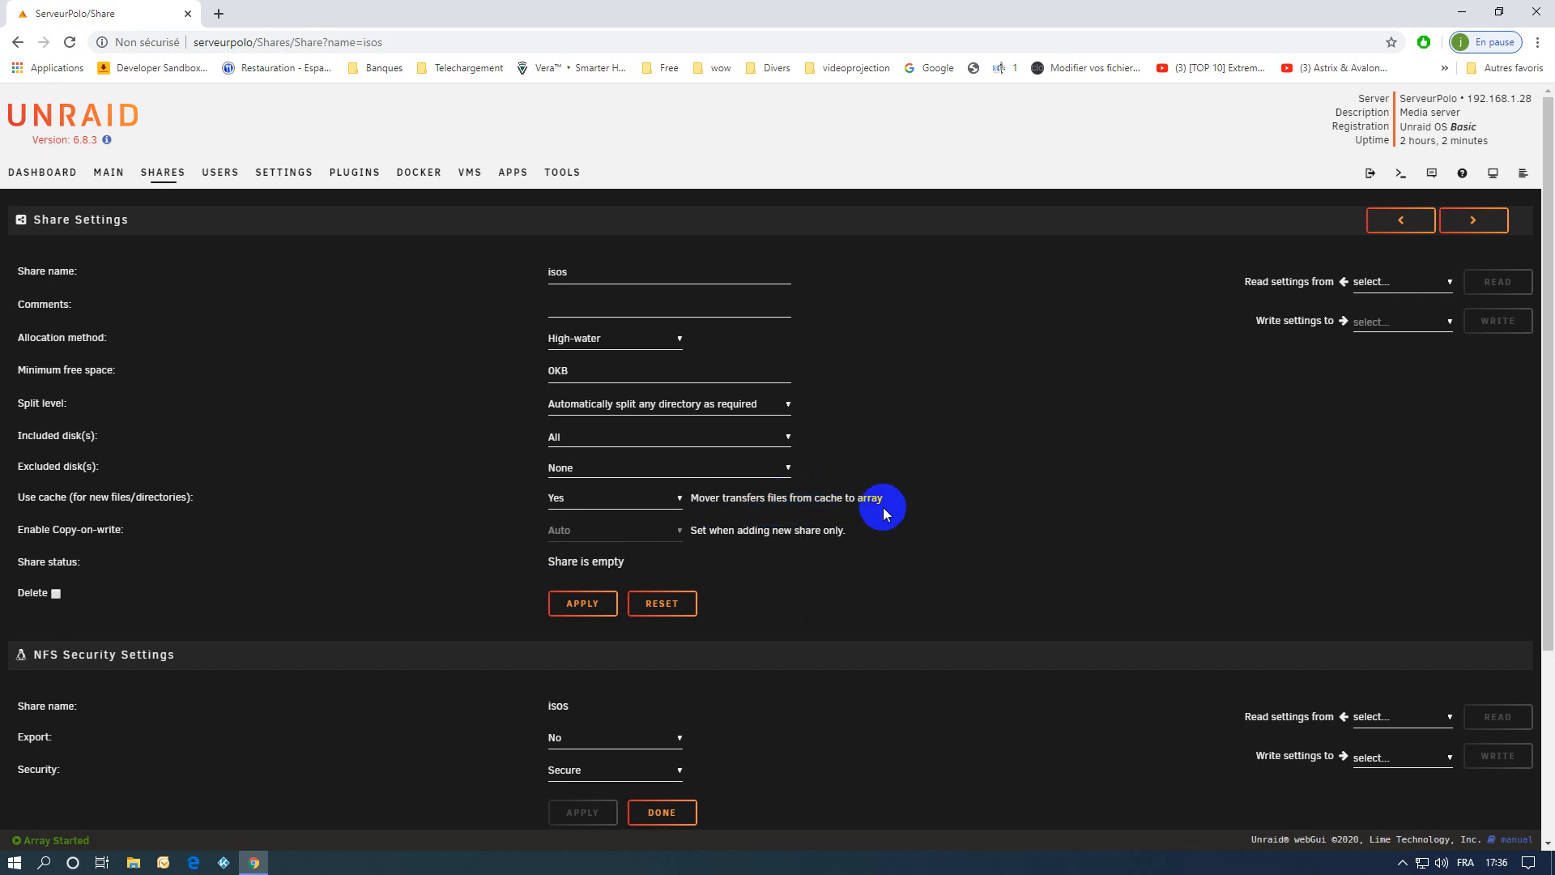
left_click(582, 602)
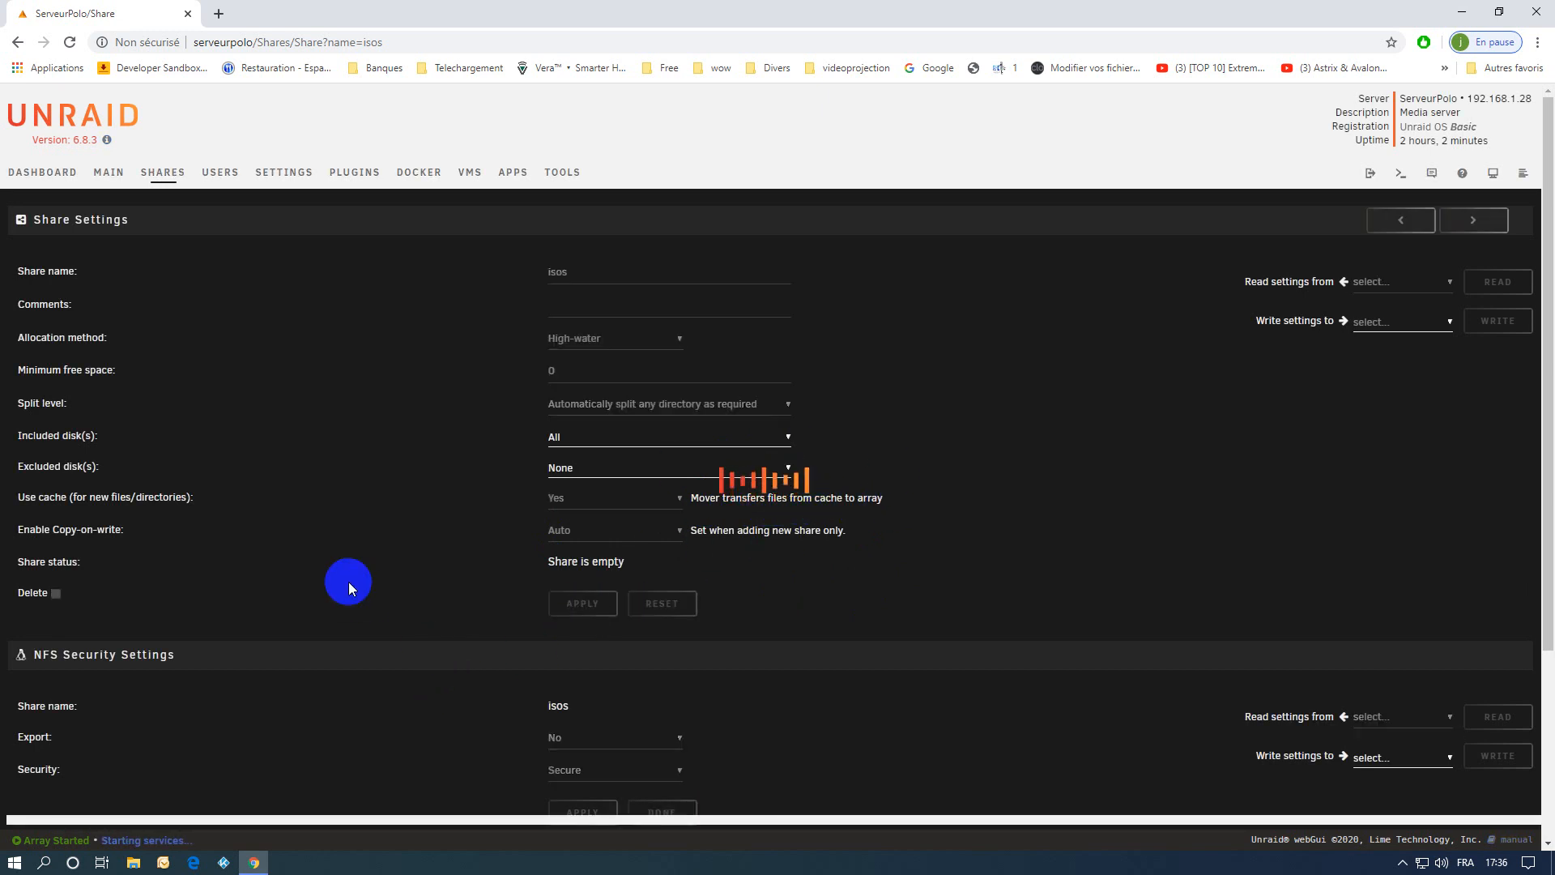
Invoke the Mover immediately and compute the sizes of all disk shares to check where the isos folder is stored.
left_click(101, 174)
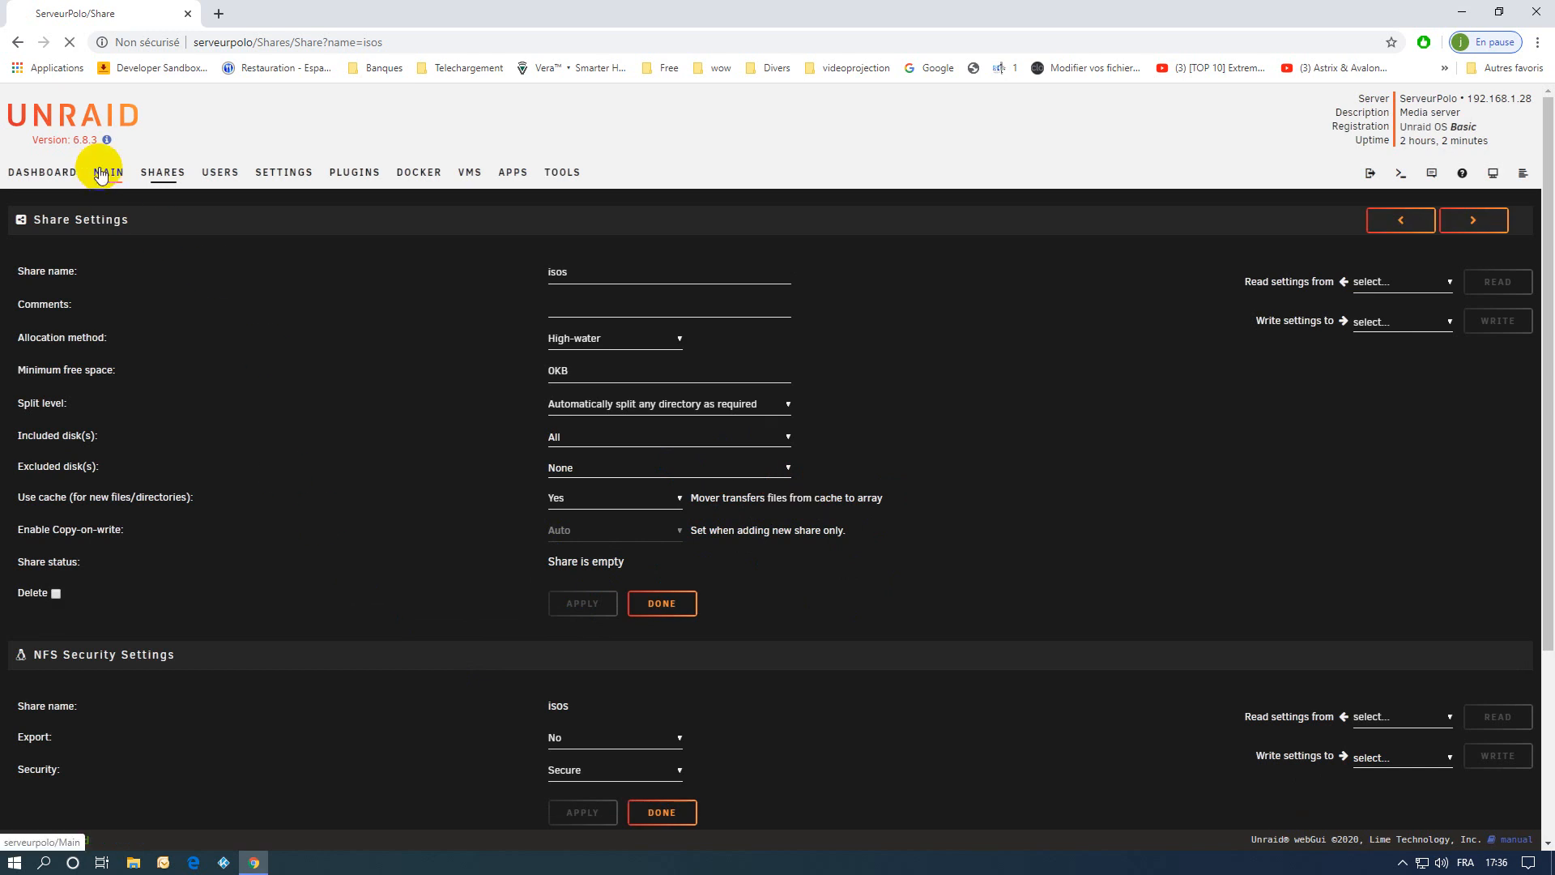
scroll(632, 593, "down", 4)
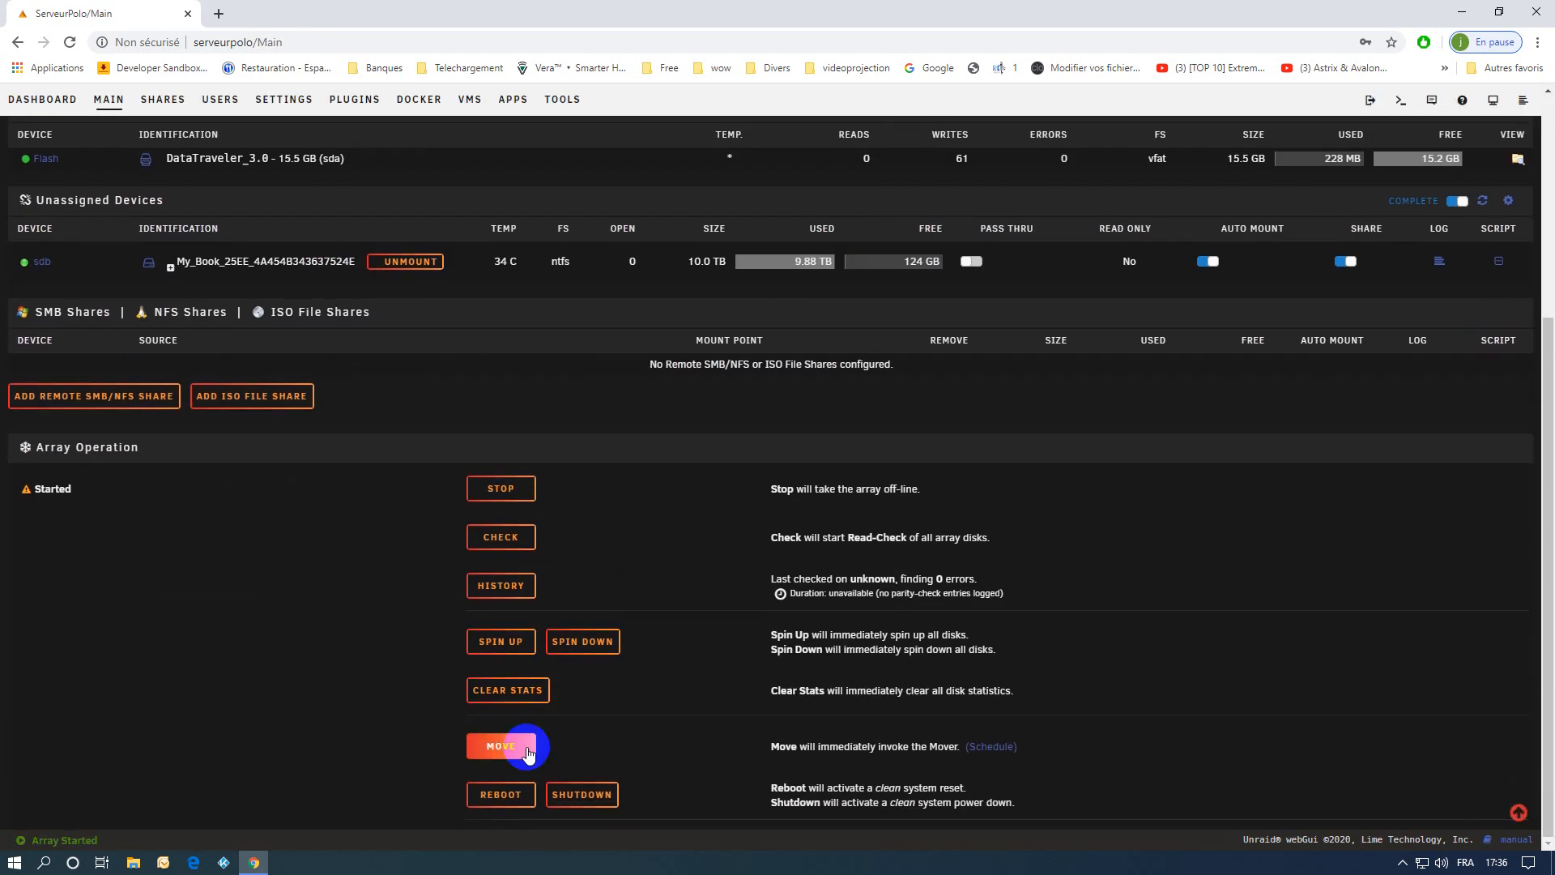
left_click(527, 749)
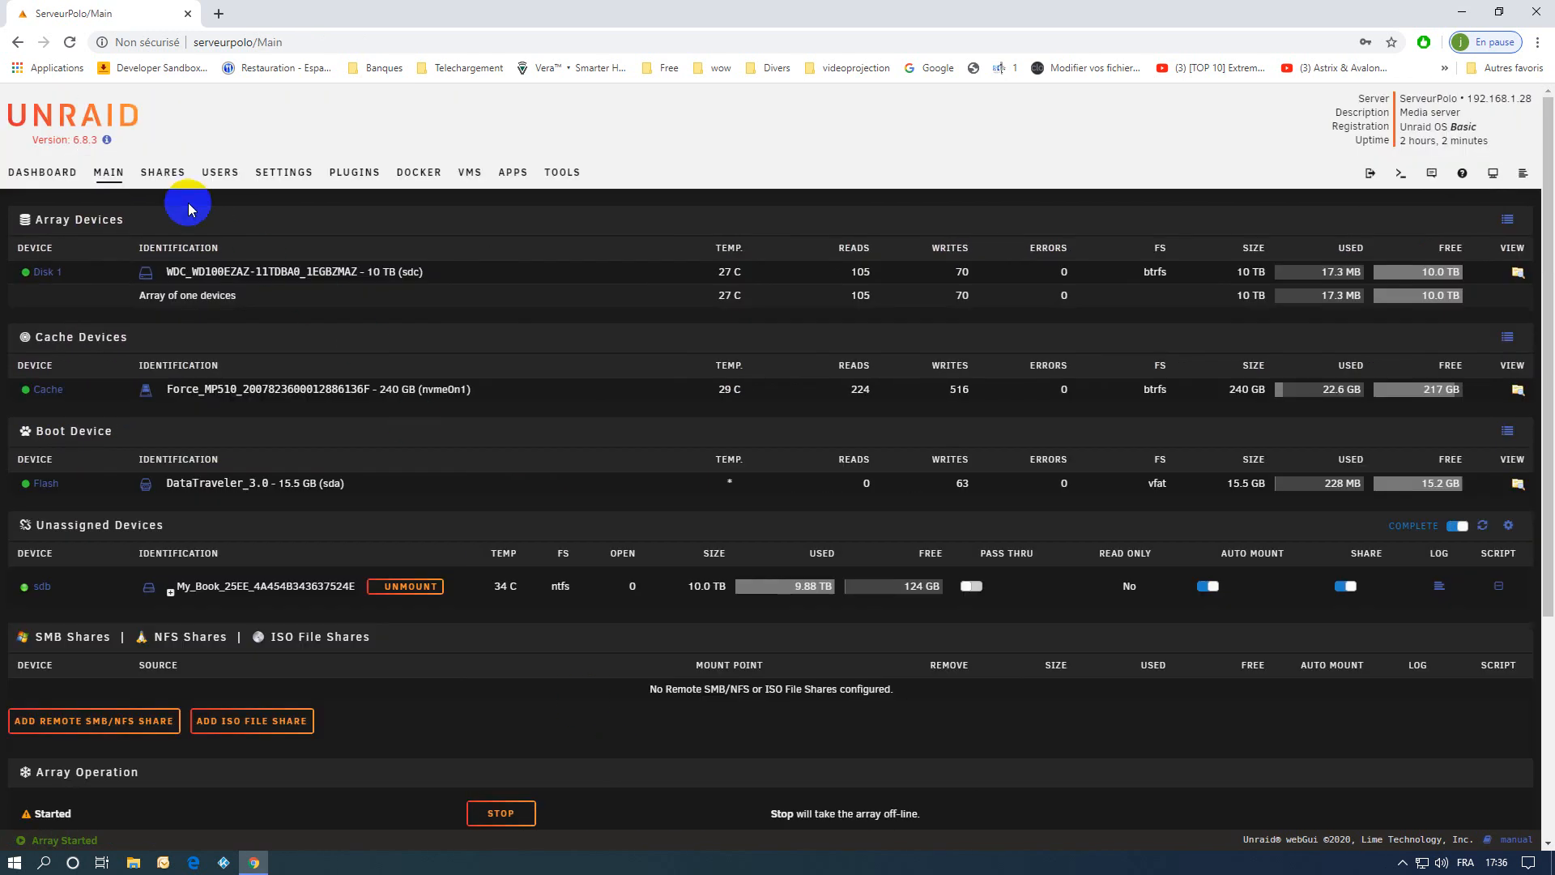
left_click(162, 172)
left_click(50, 609)
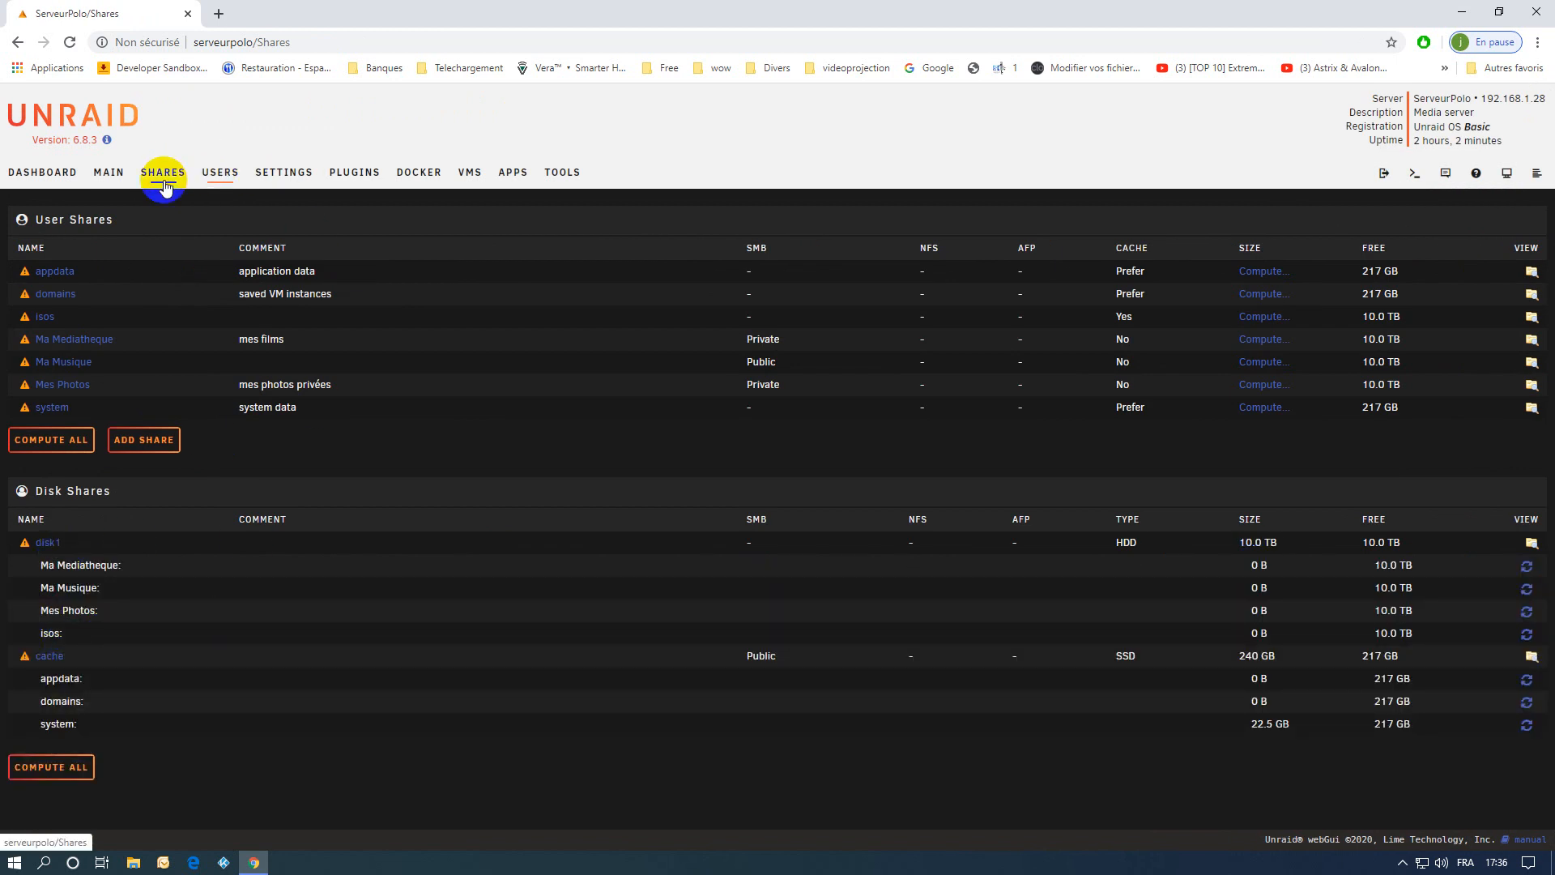
Set the isos share's cache use for new files to No and apply the change.
left_click(44, 319)
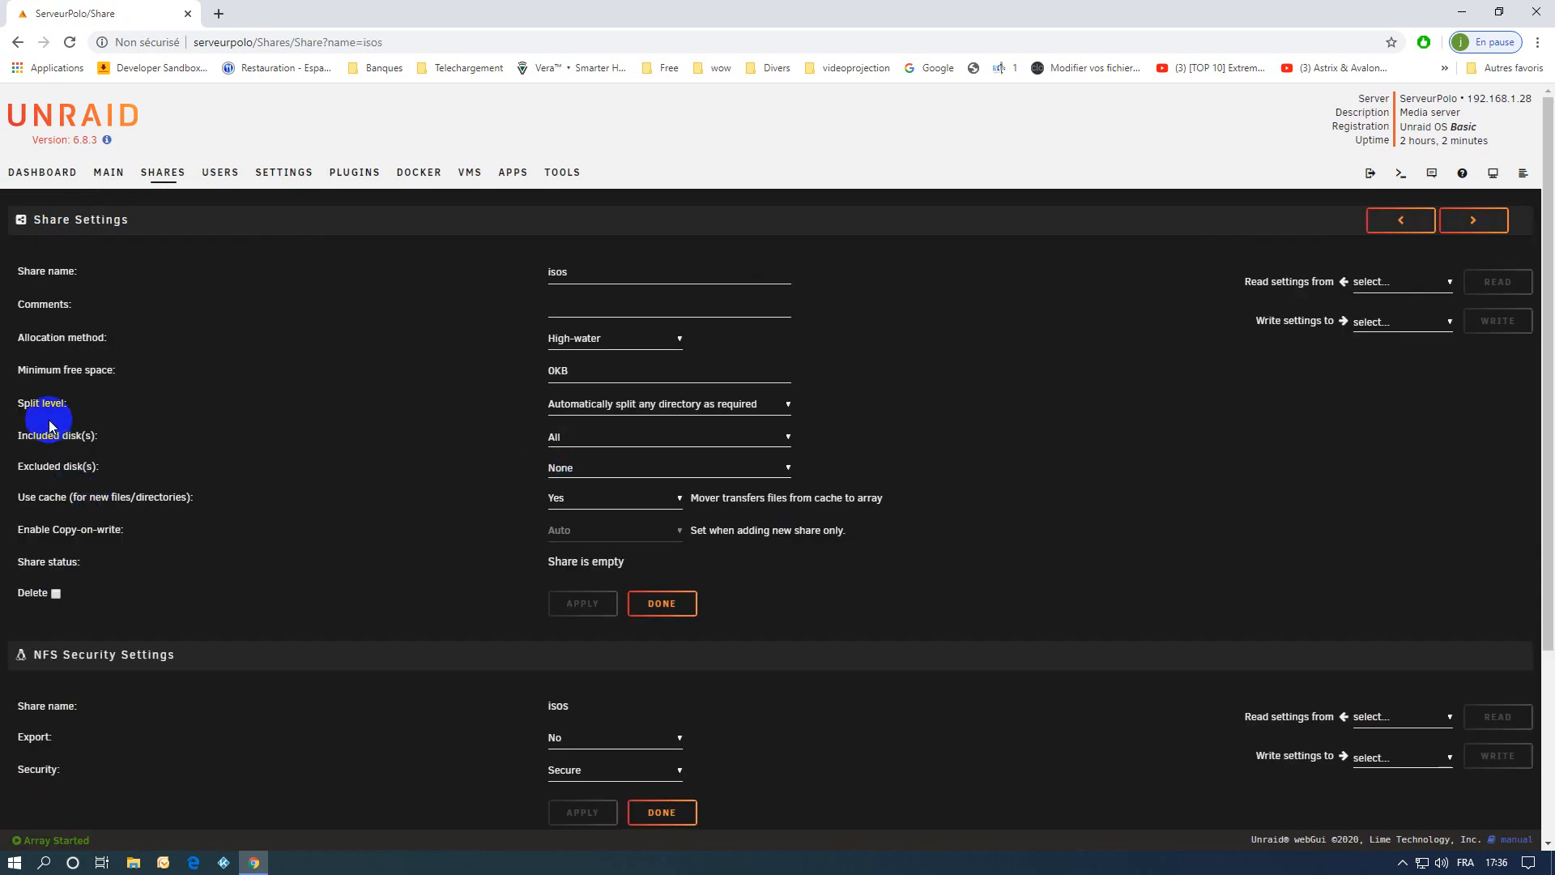
left_click(571, 502)
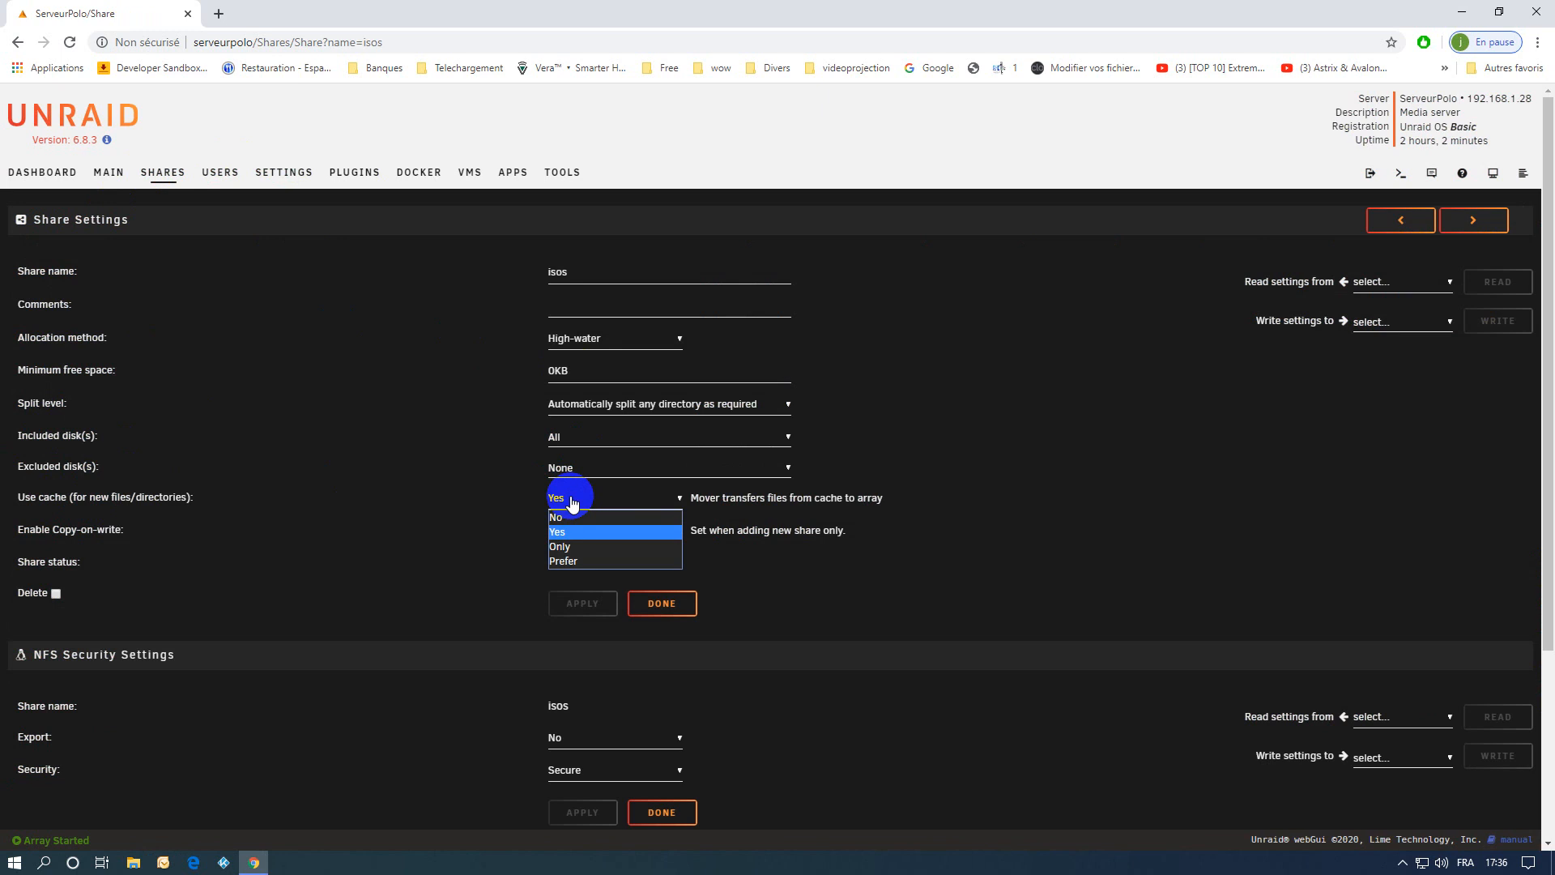
left_click(571, 519)
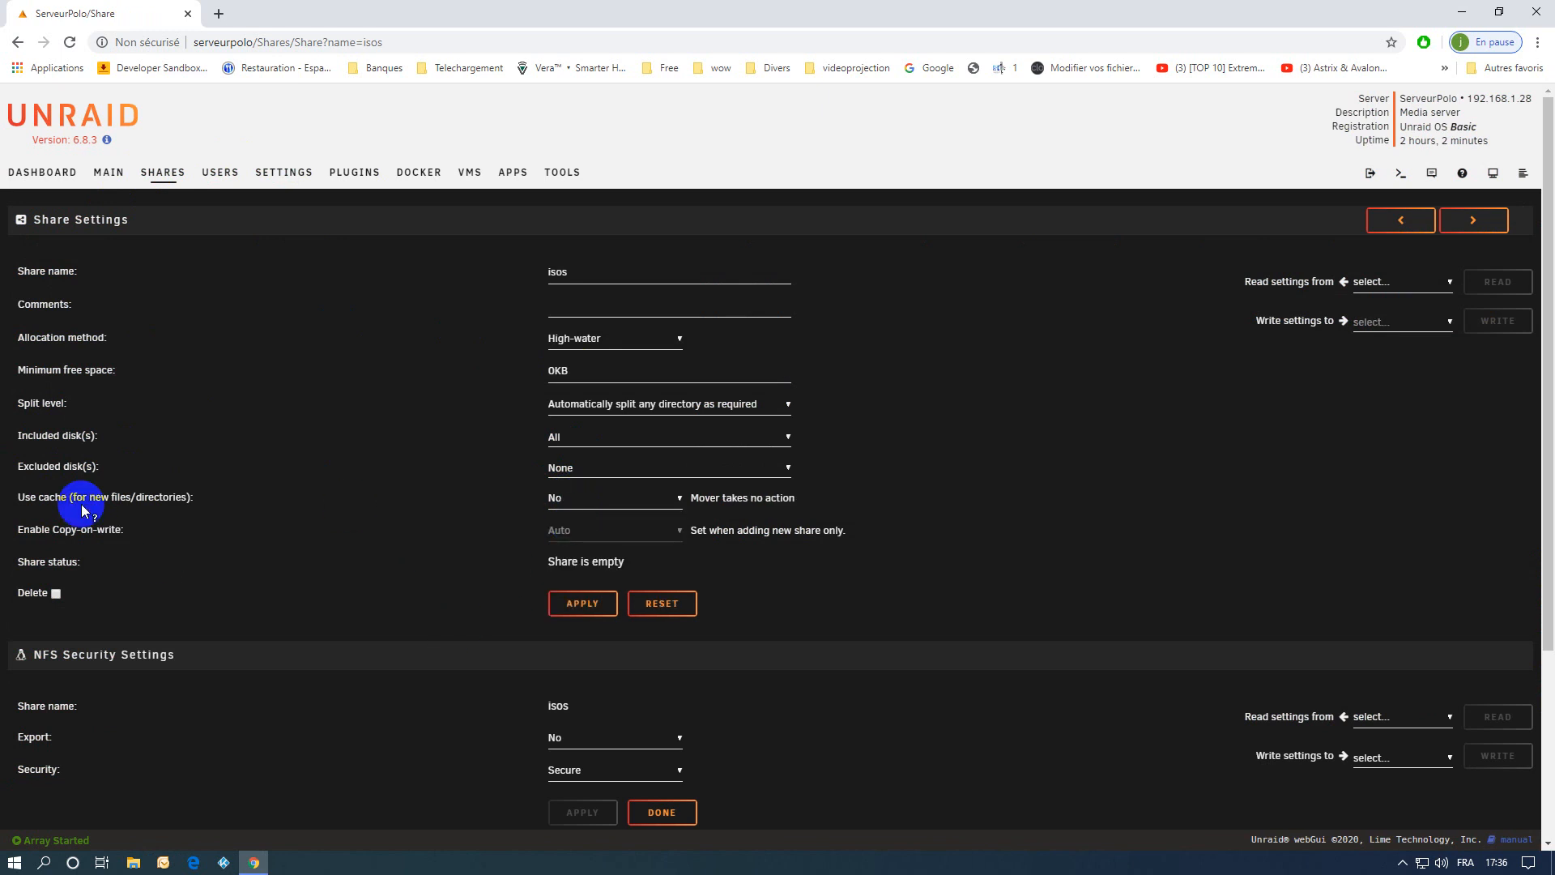
left_click(577, 606)
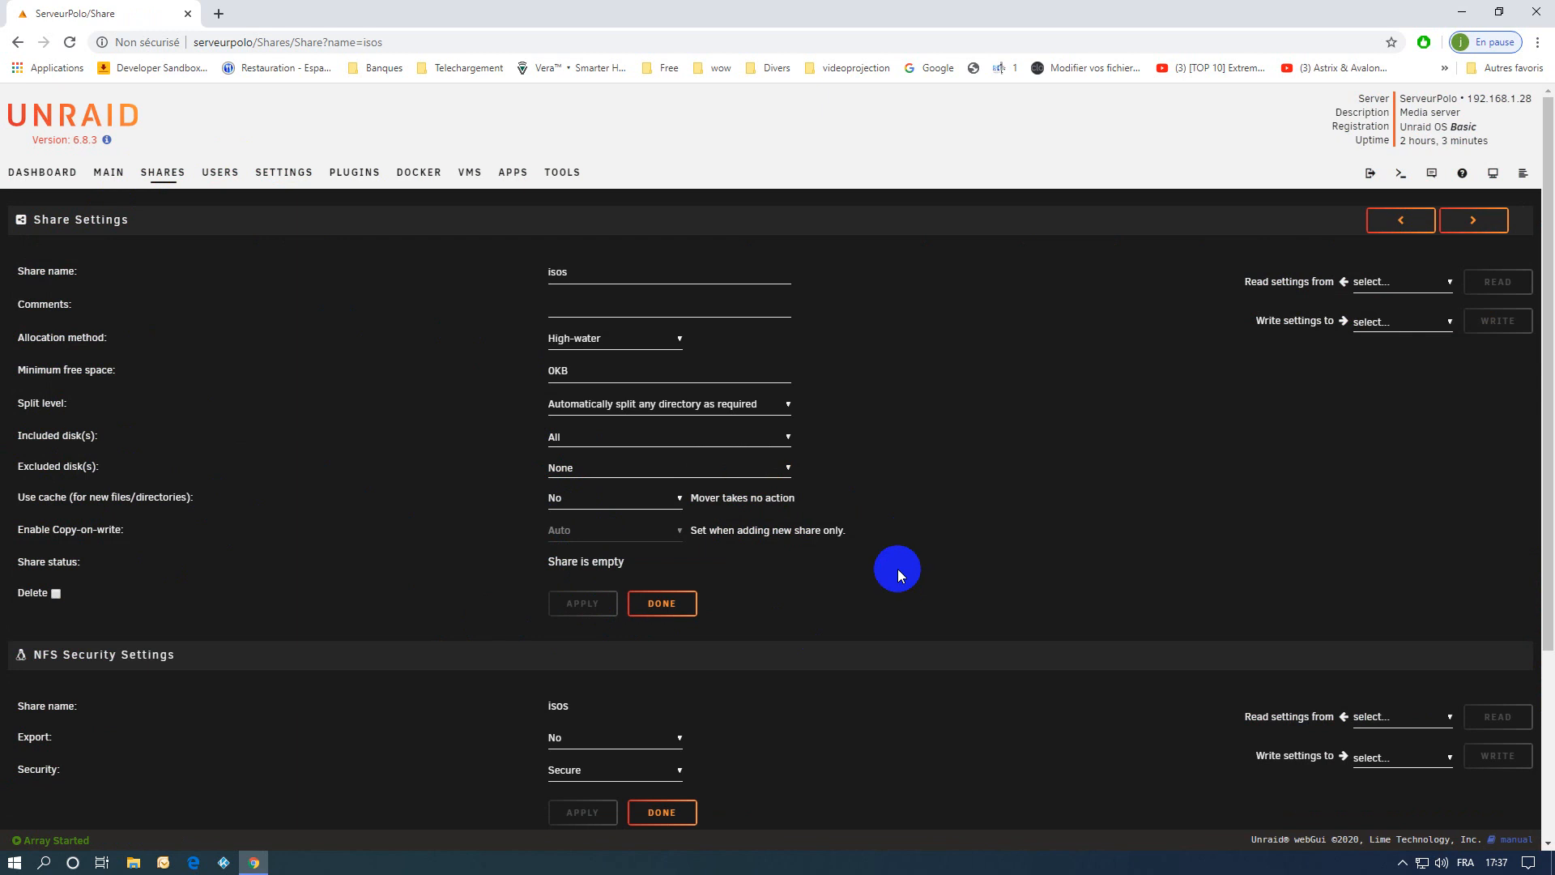
Review the share access rights of both regular user accounts and return to the main page.
left_click(221, 175)
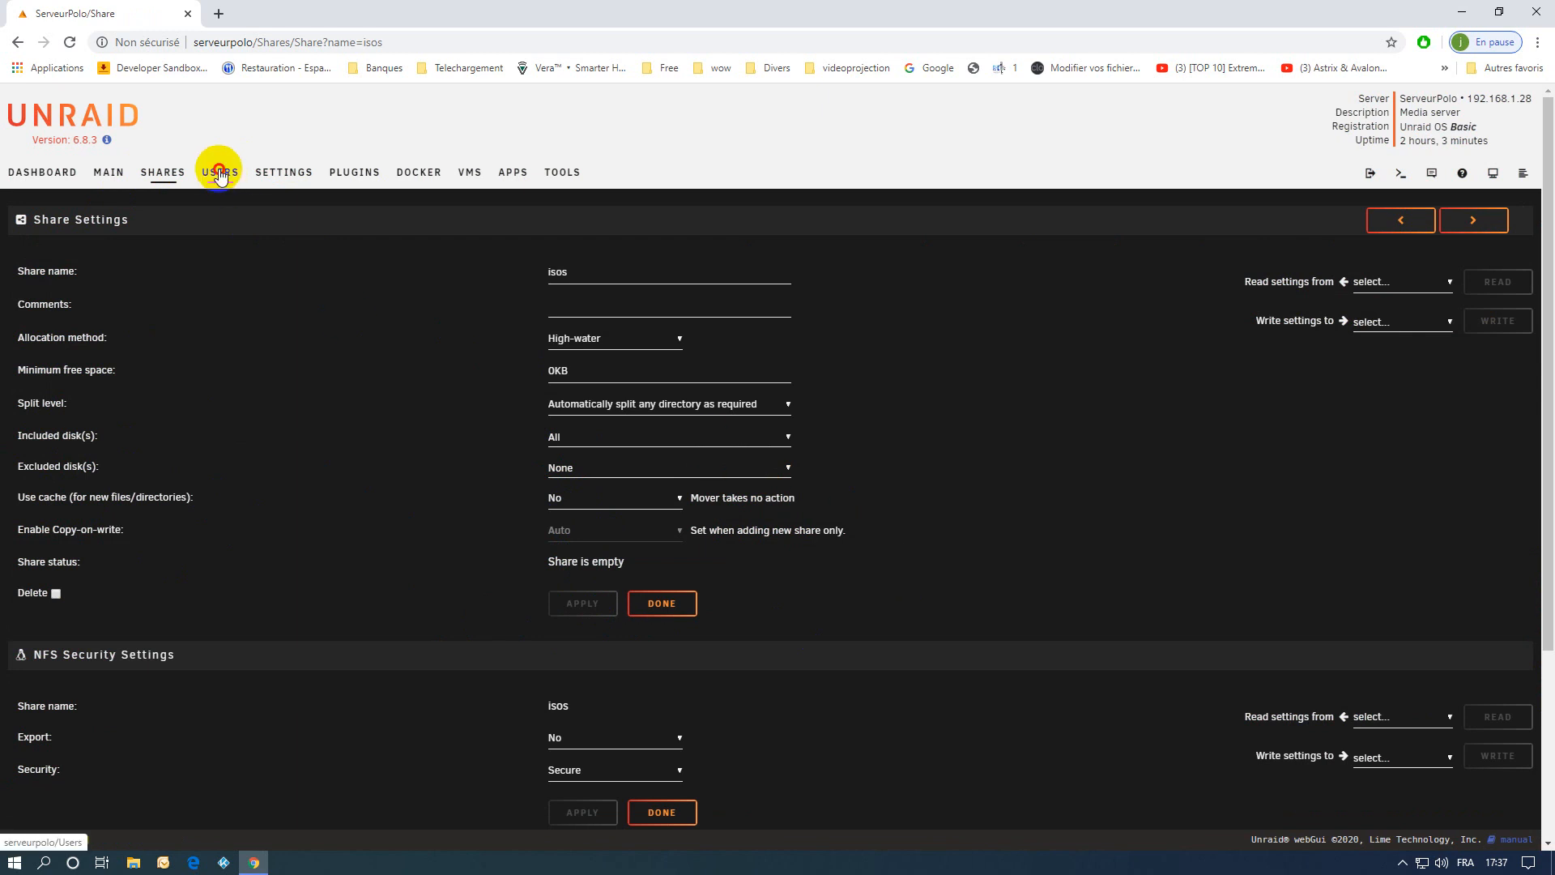
left_click(270, 328)
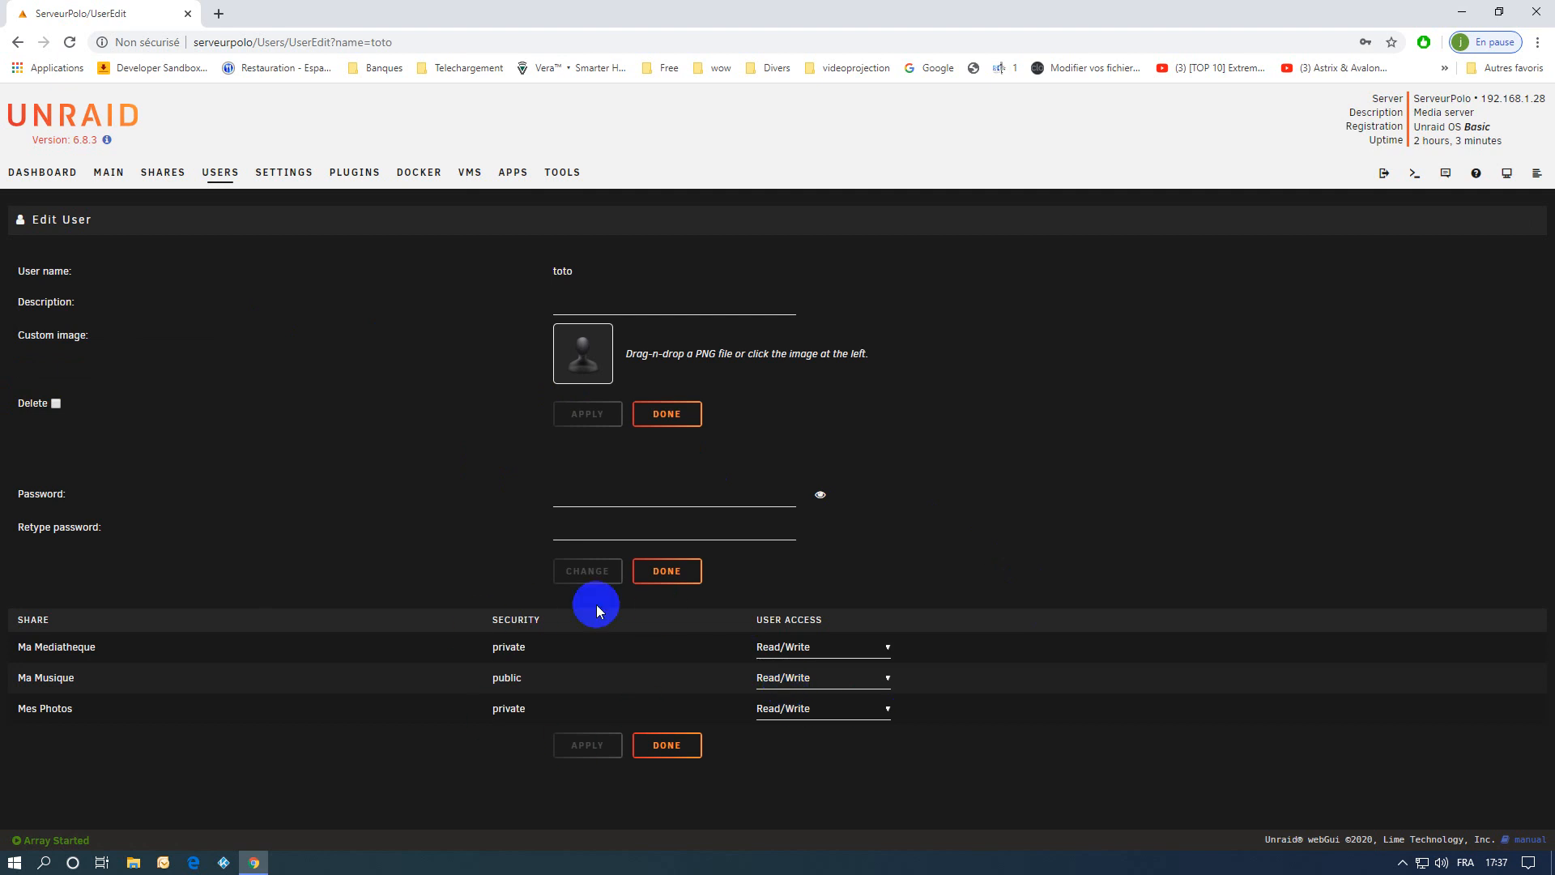
left_click(213, 170)
left_click(160, 328)
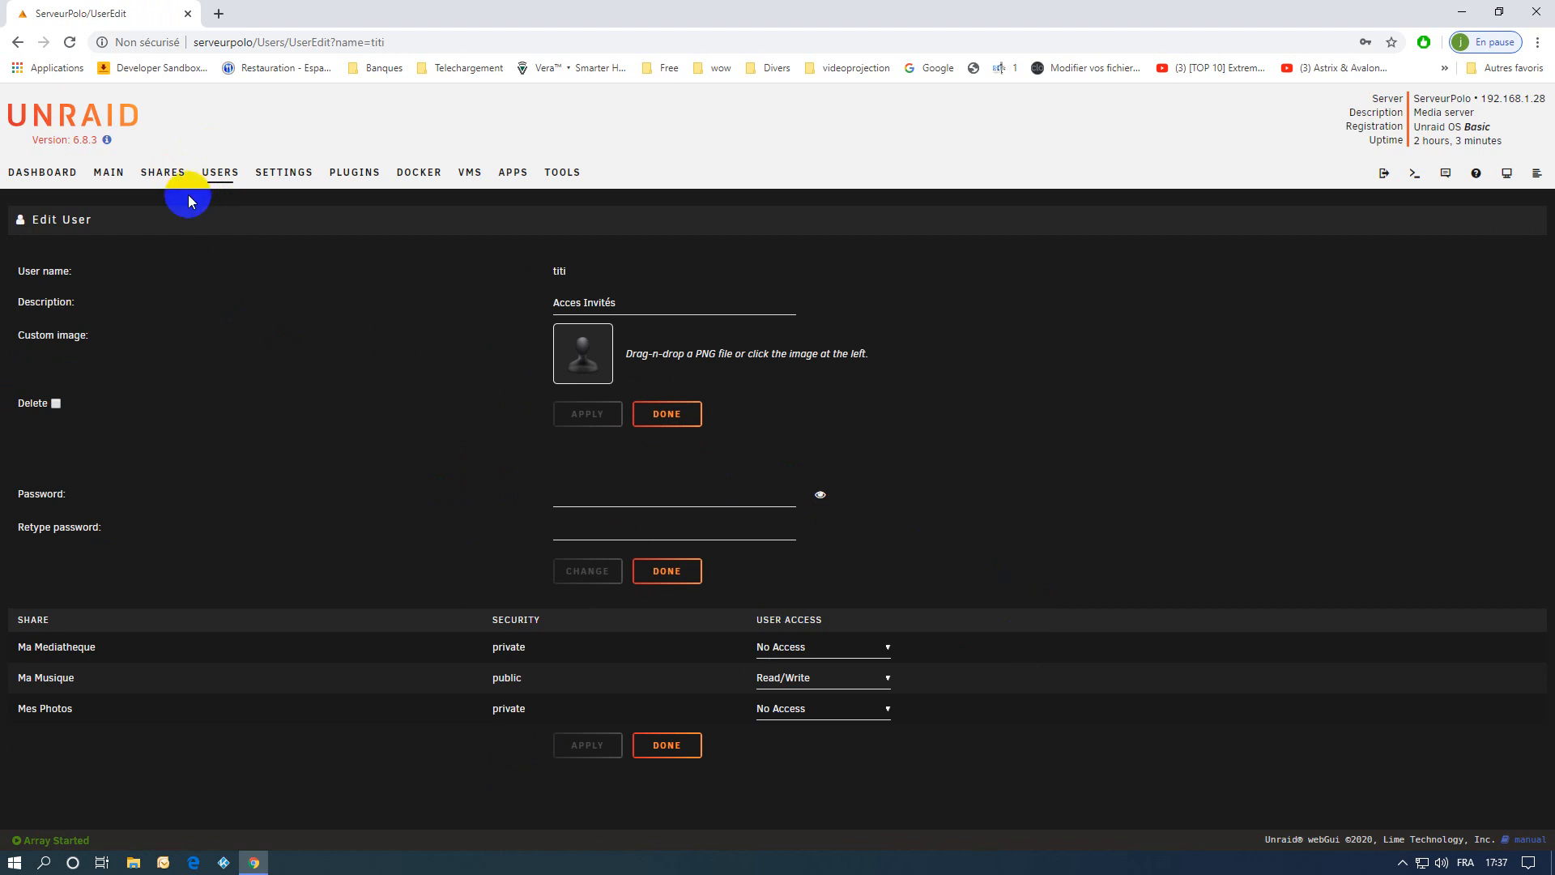
left_click(93, 173)
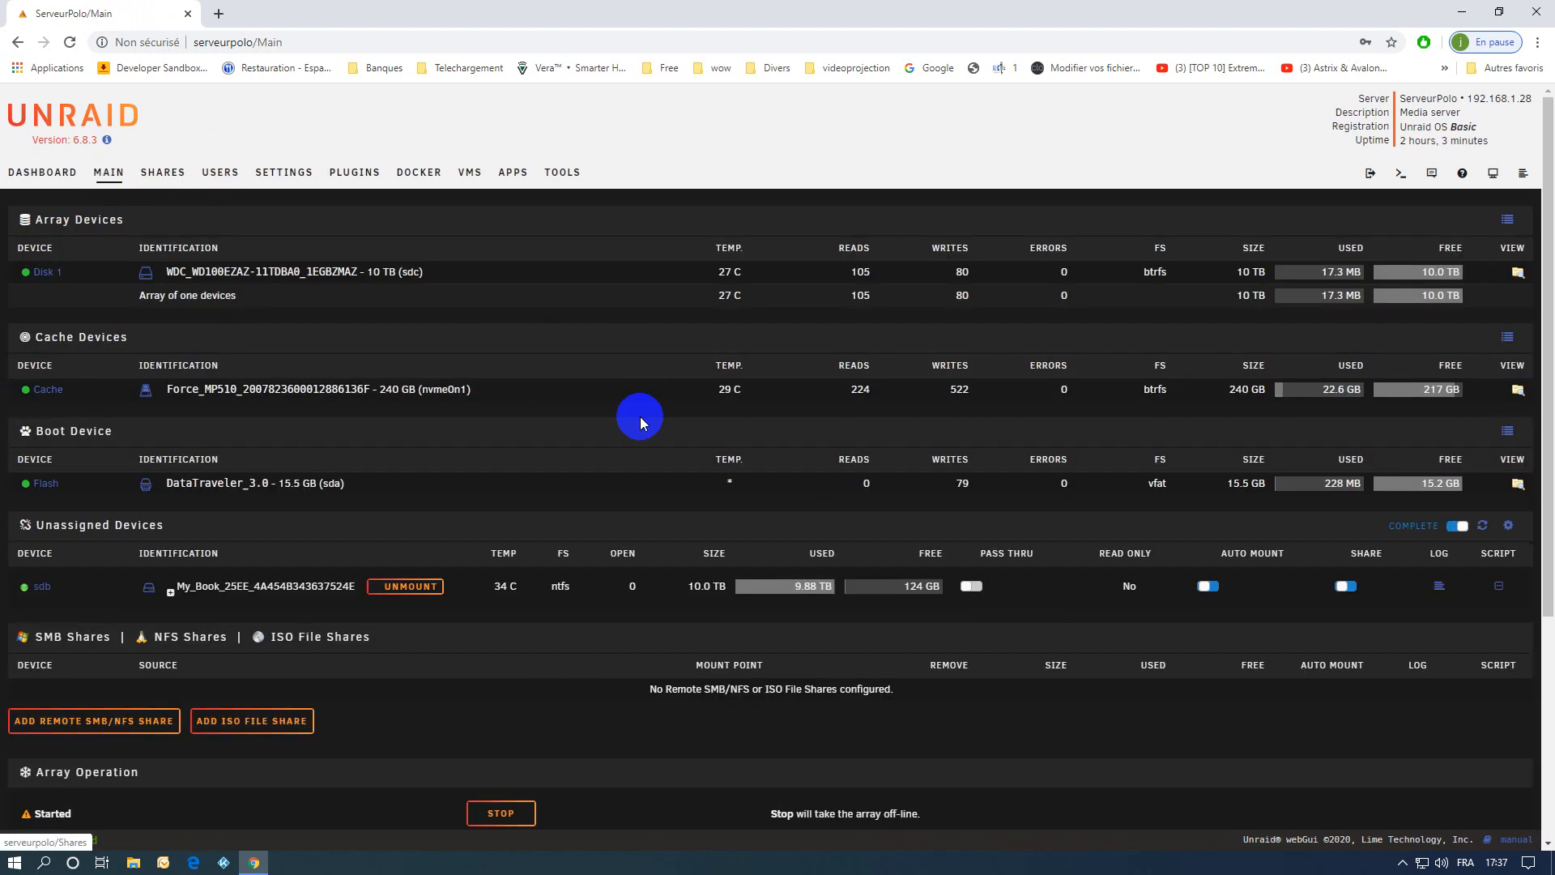